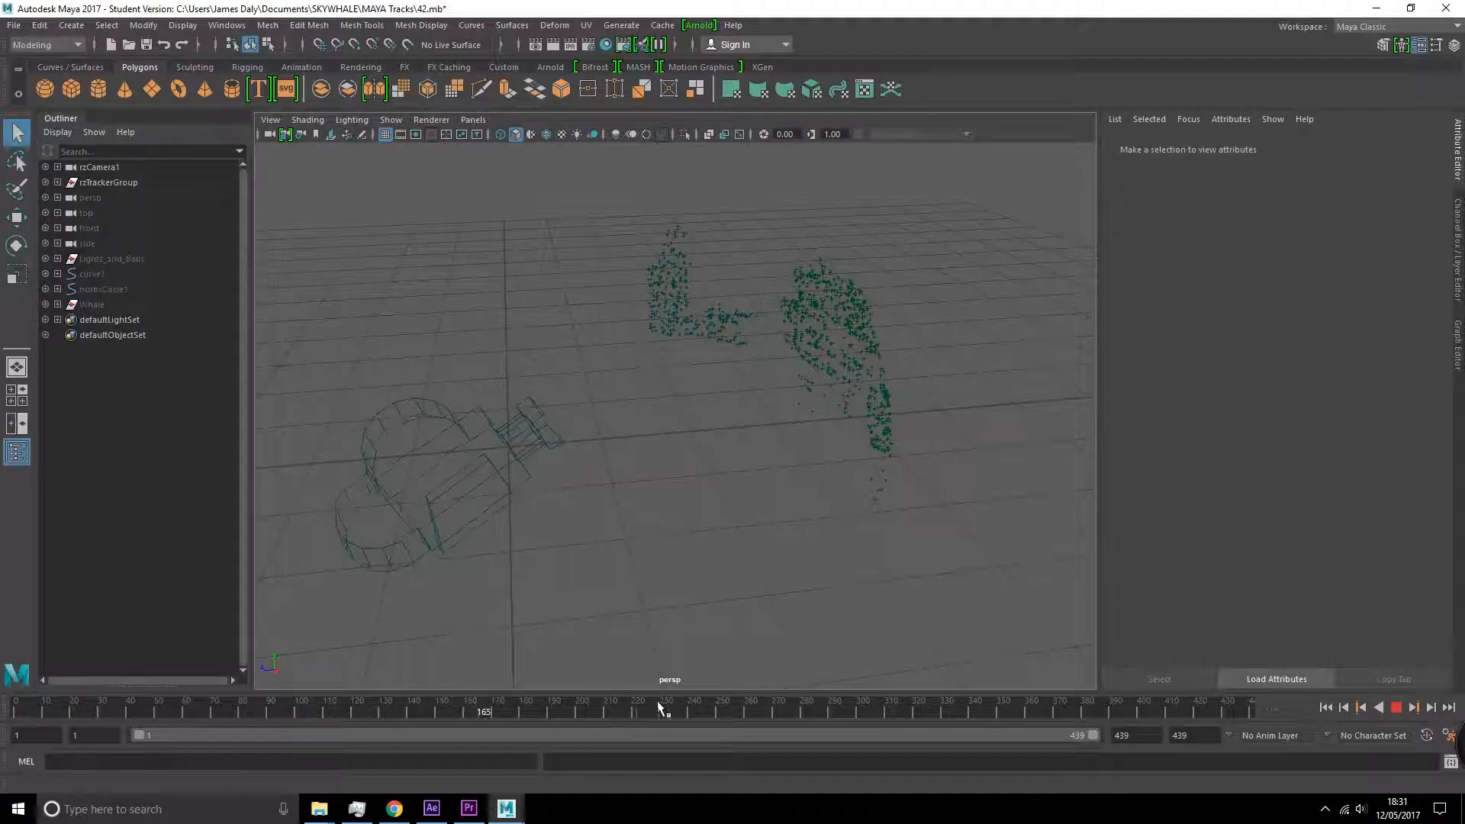
- Select the tracked camera rzCamera1 and create a new image plane for it in its environment attributes
{"action": "left_click", "coordinate": [206, 709]}
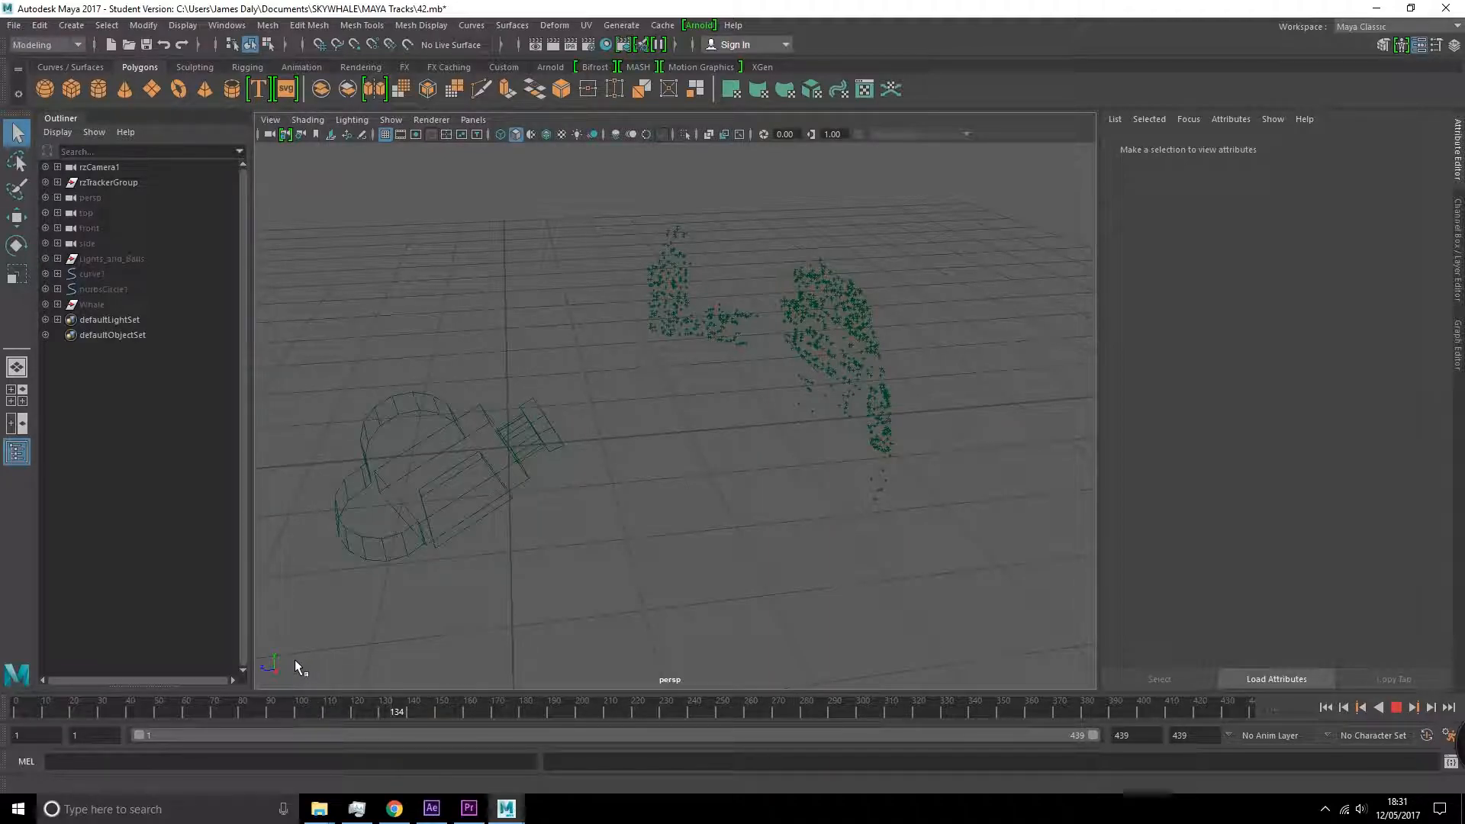
{"action": "left_click_drag", "start_coordinate": [388, 652], "coordinate": [971, 514], "text": "alt"}
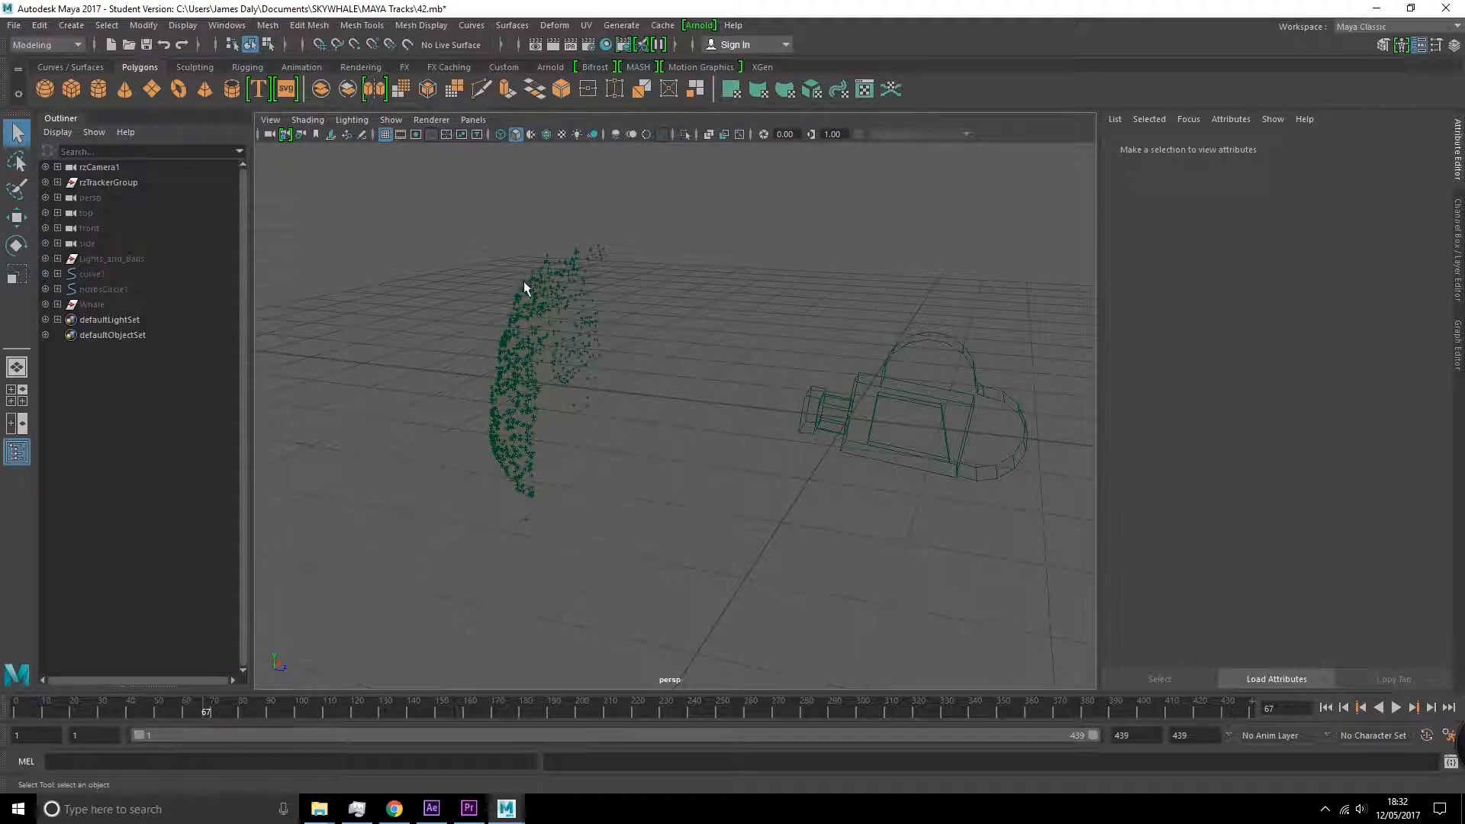
{"action": "left_click", "coordinate": [939, 413]}
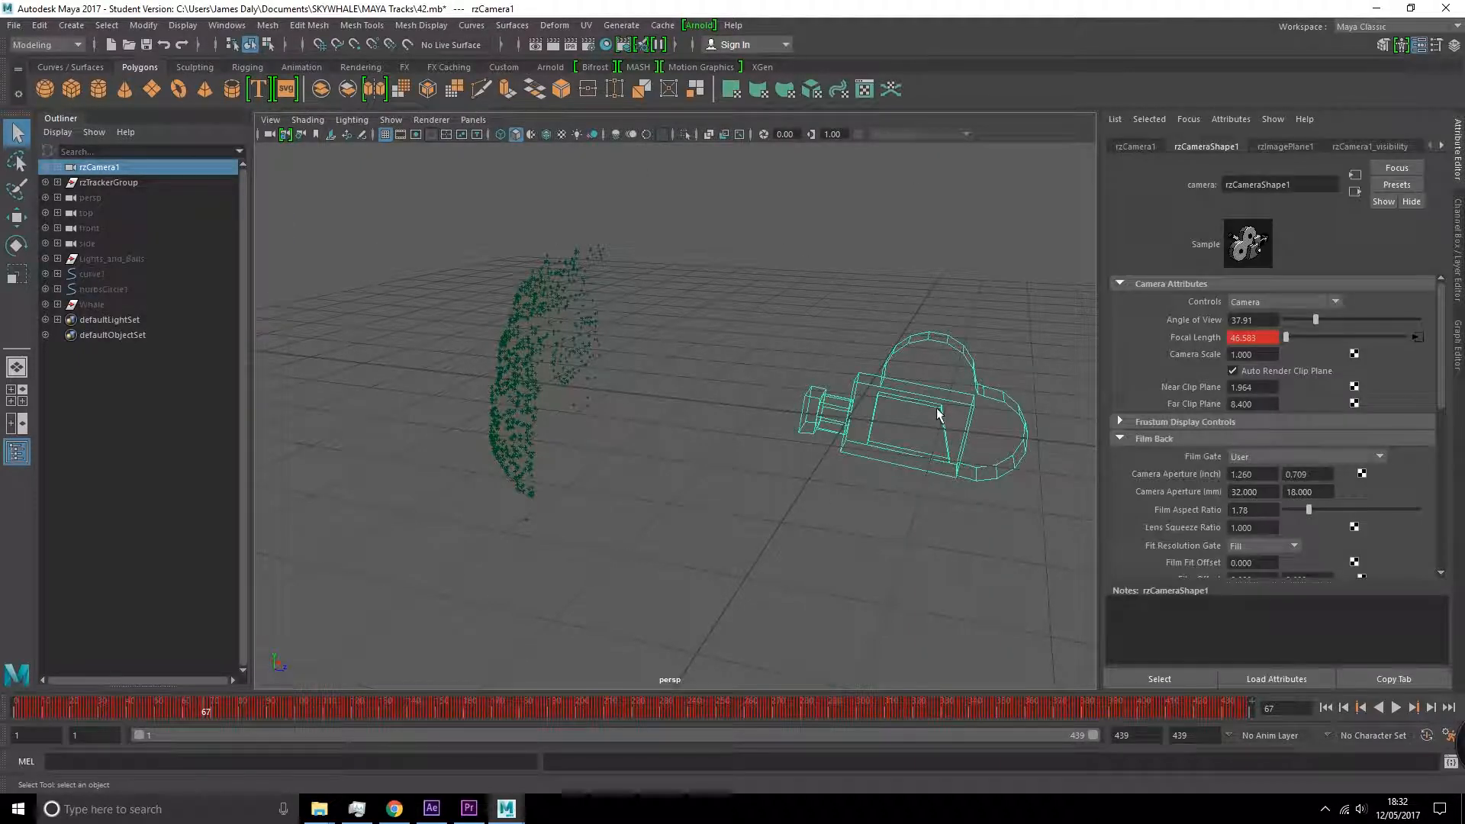
{"action": "scroll", "coordinate": [1242, 441], "scroll_direction": "down", "scroll_amount": 1}
{"action": "scroll", "coordinate": [1185, 416], "scroll_direction": "up", "scroll_amount": 1}
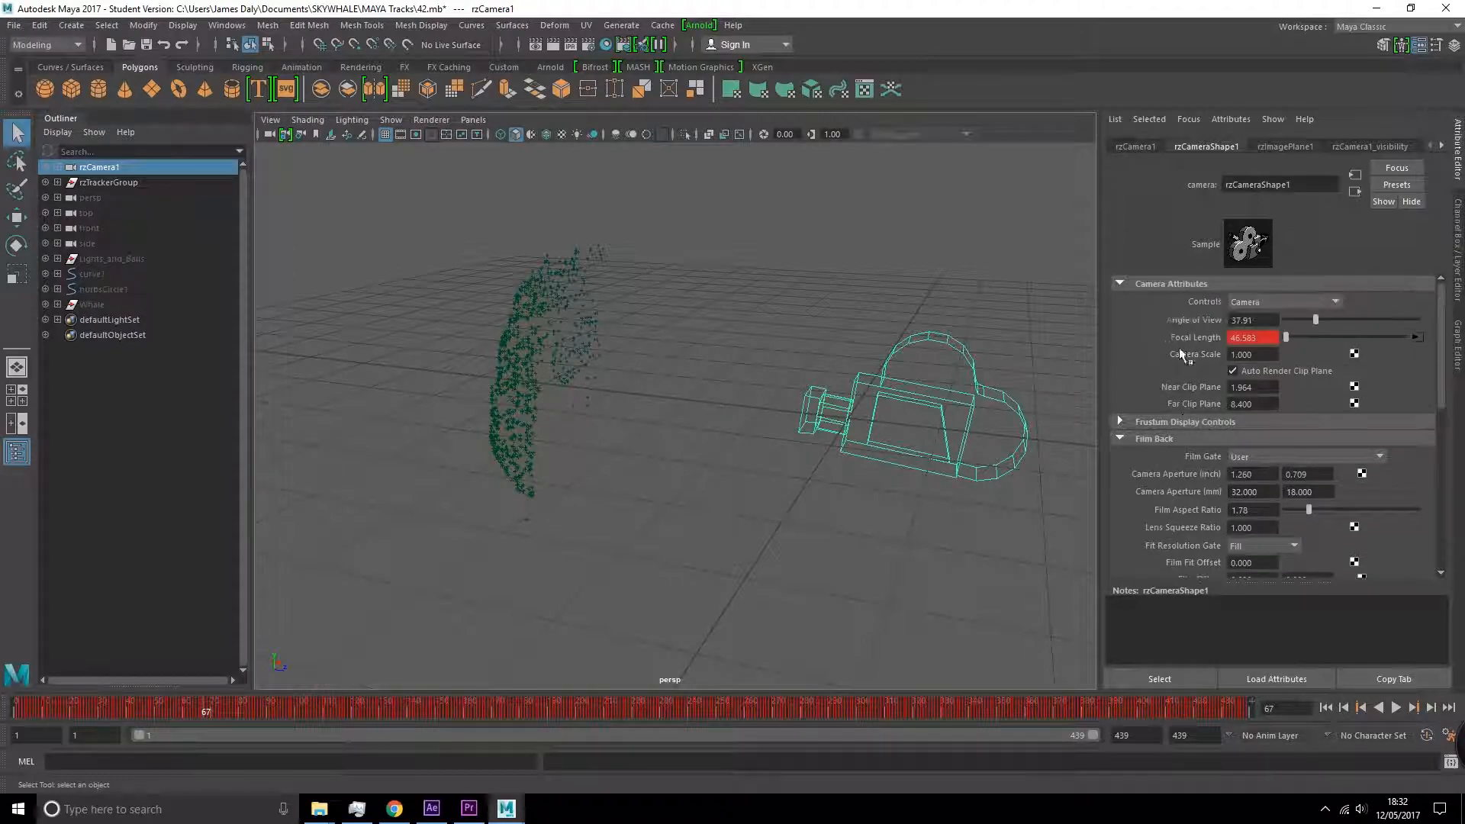
{"action": "left_click", "coordinate": [1120, 285]}
{"action": "left_click", "coordinate": [1120, 316]}
{"action": "left_click", "coordinate": [1120, 367]}
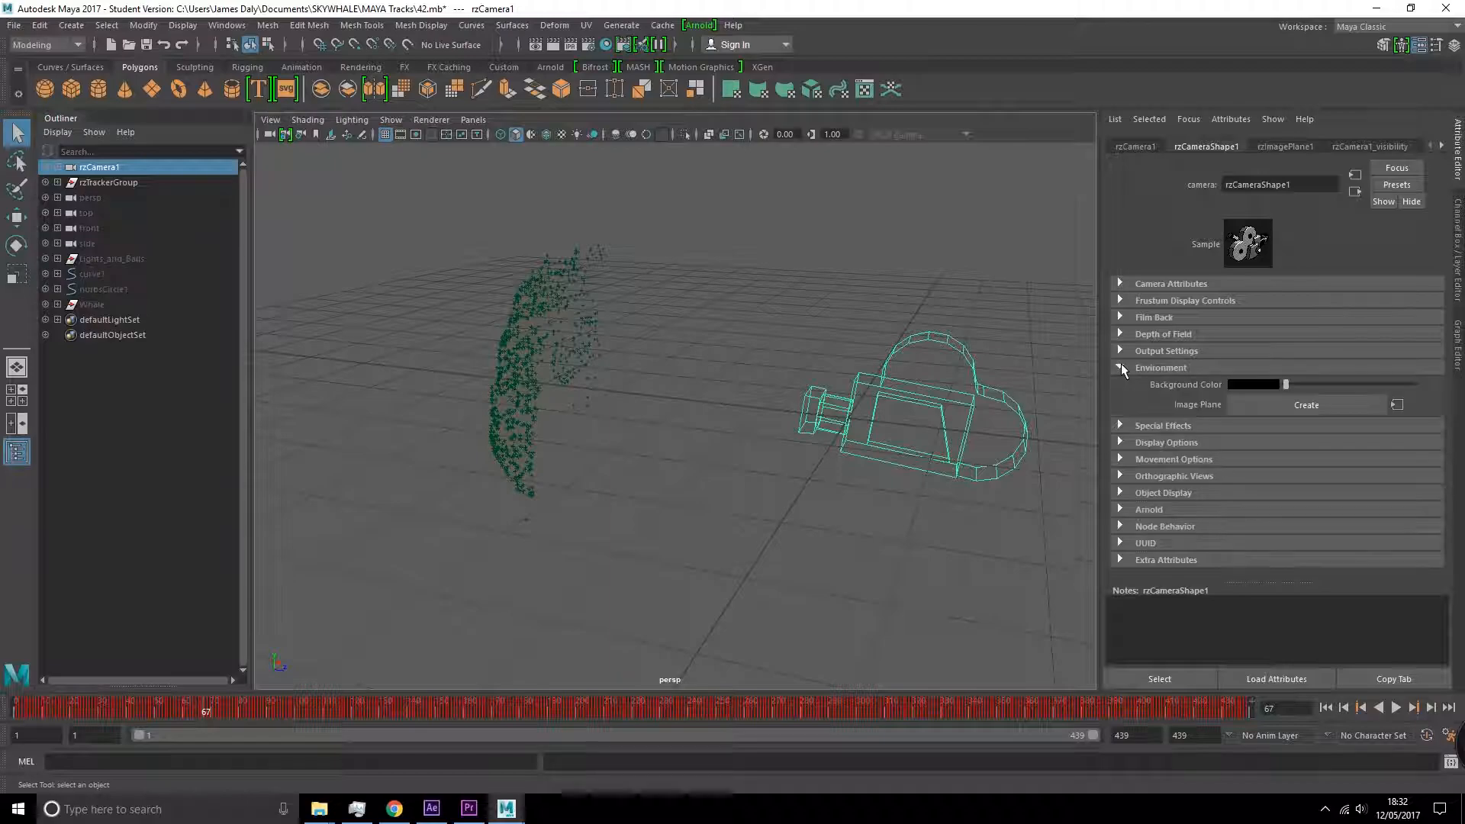
{"action": "left_click", "coordinate": [1327, 405]}
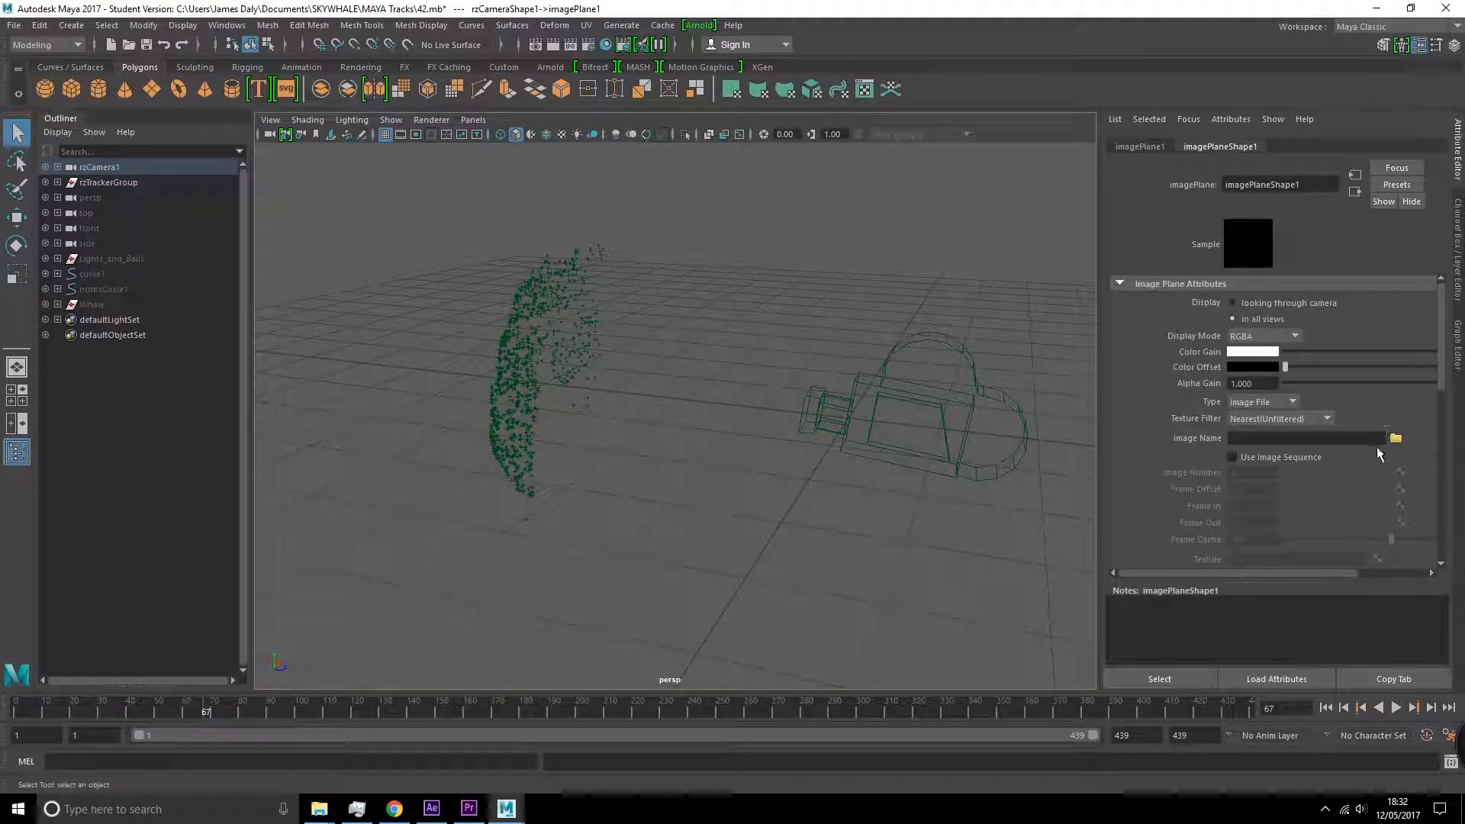
- Load SKYWHALEfortytwo000.png from Documents/SKYWHALE/PNG Sequence/Fortytwo as the image plane's image
{"action": "left_click", "coordinate": [1397, 439]}
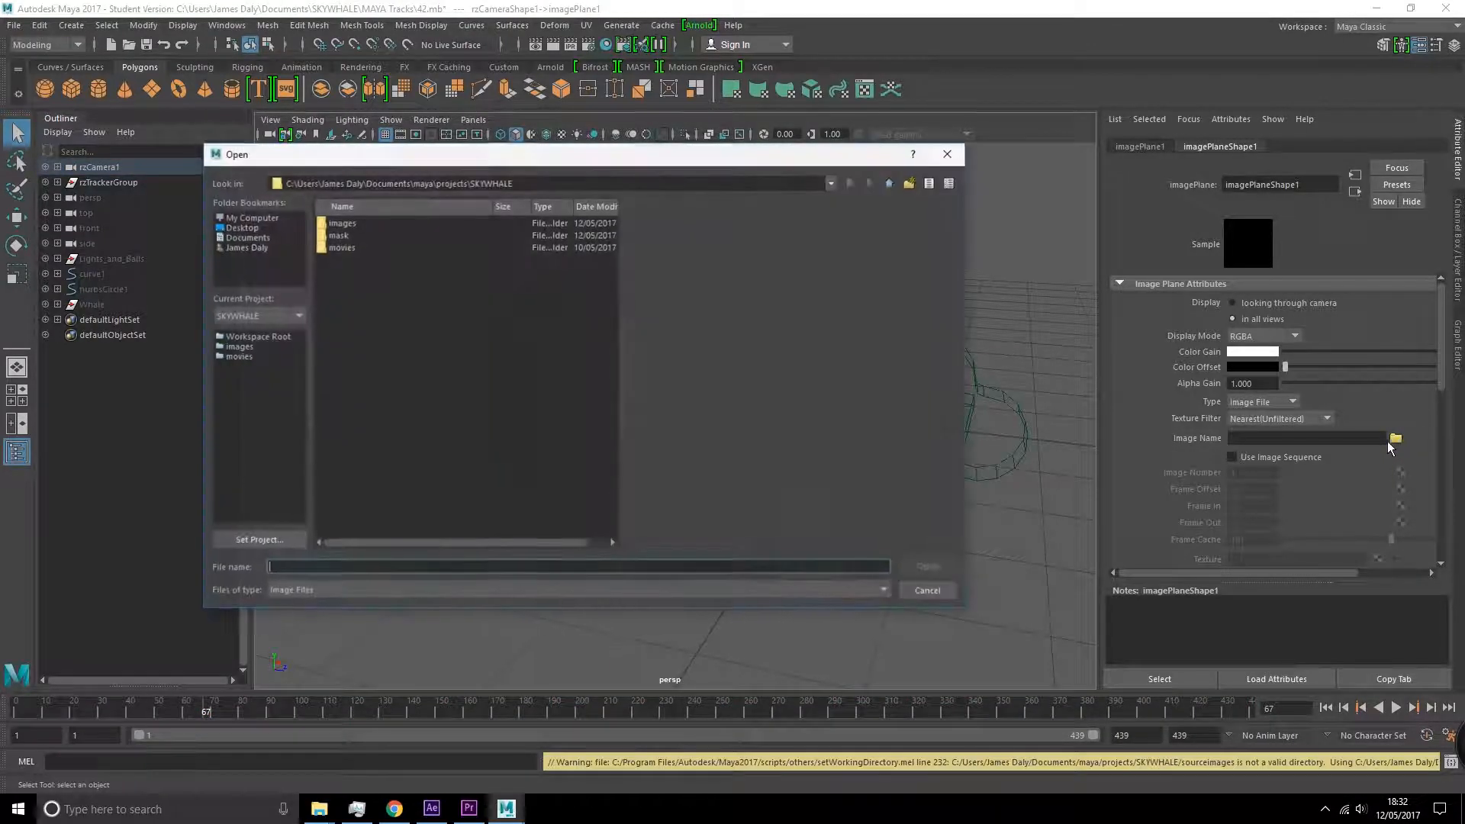
{"action": "left_click", "coordinate": [246, 237]}
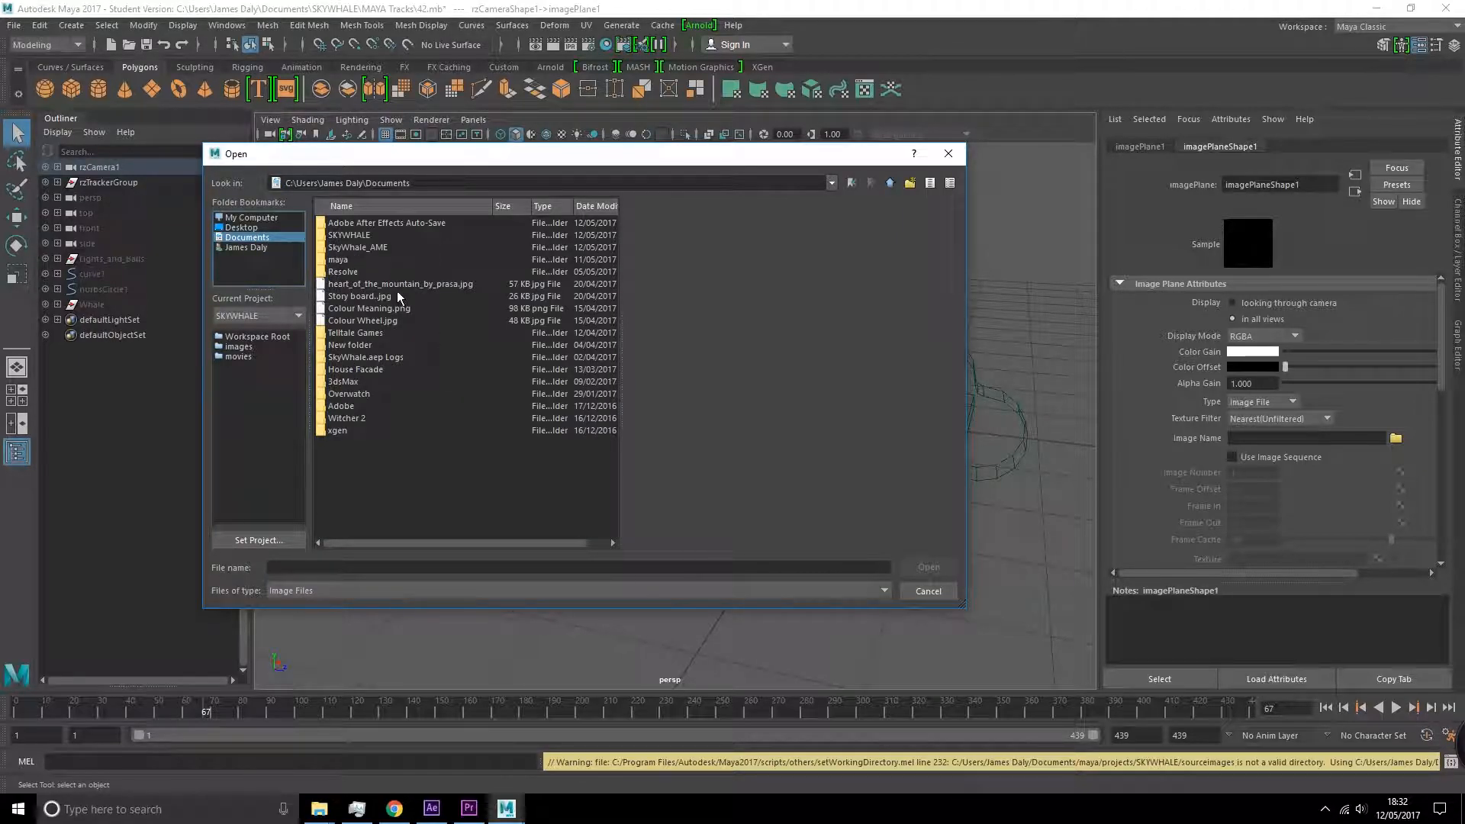
{"action": "double_click", "coordinate": [351, 236]}
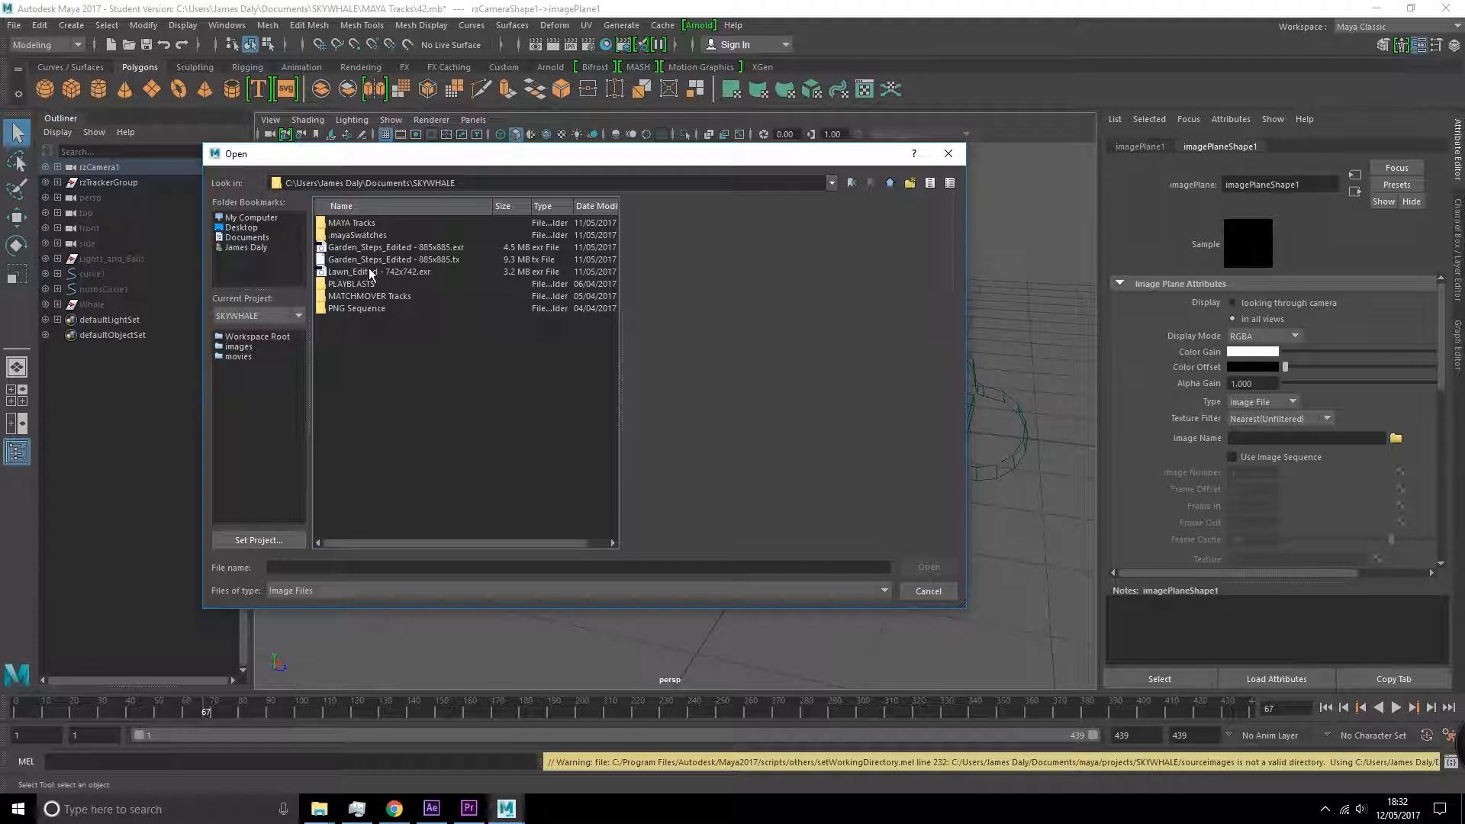
{"action": "double_click", "coordinate": [355, 308]}
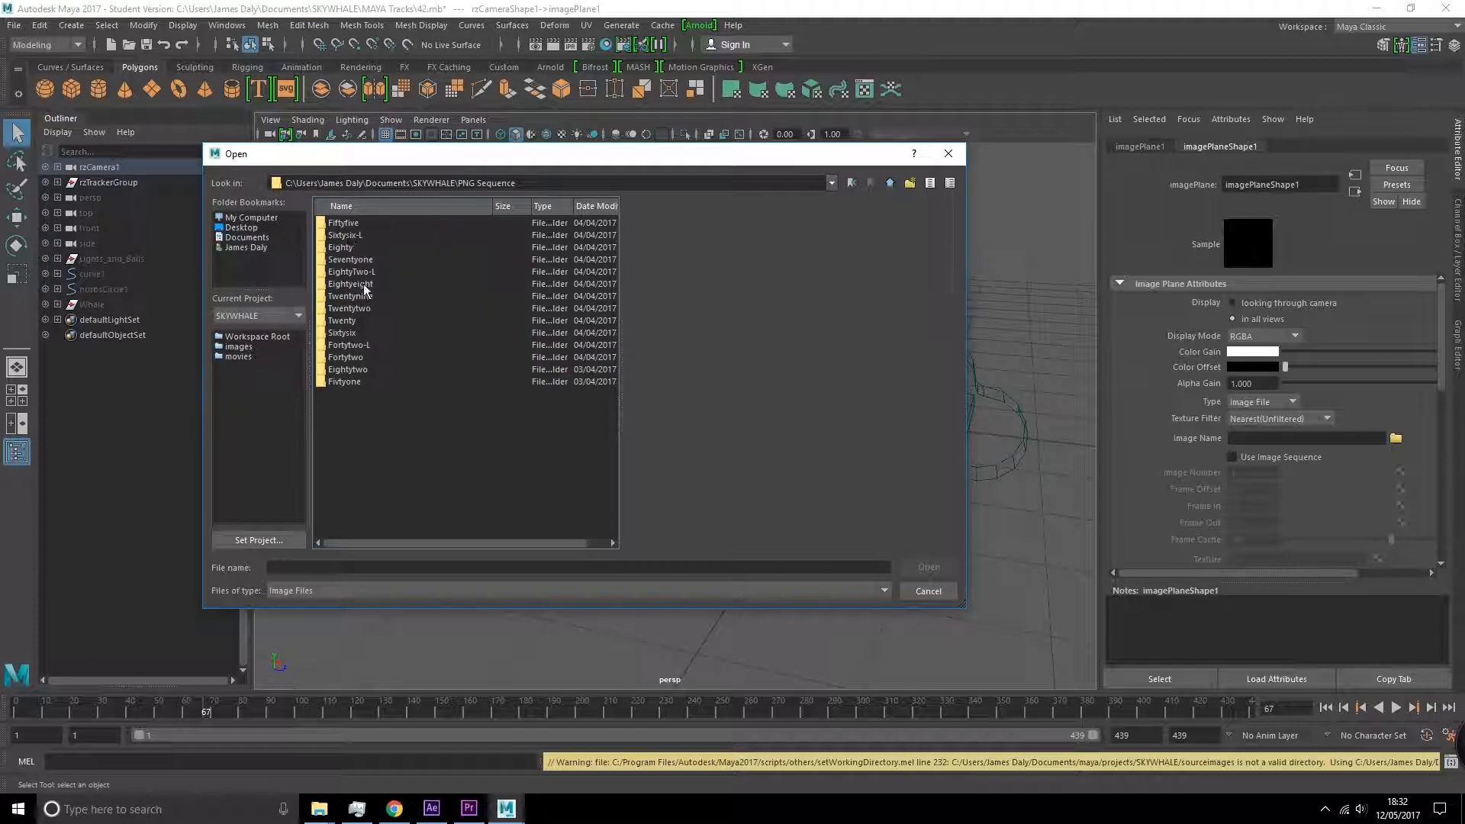
{"action": "double_click", "coordinate": [351, 358]}
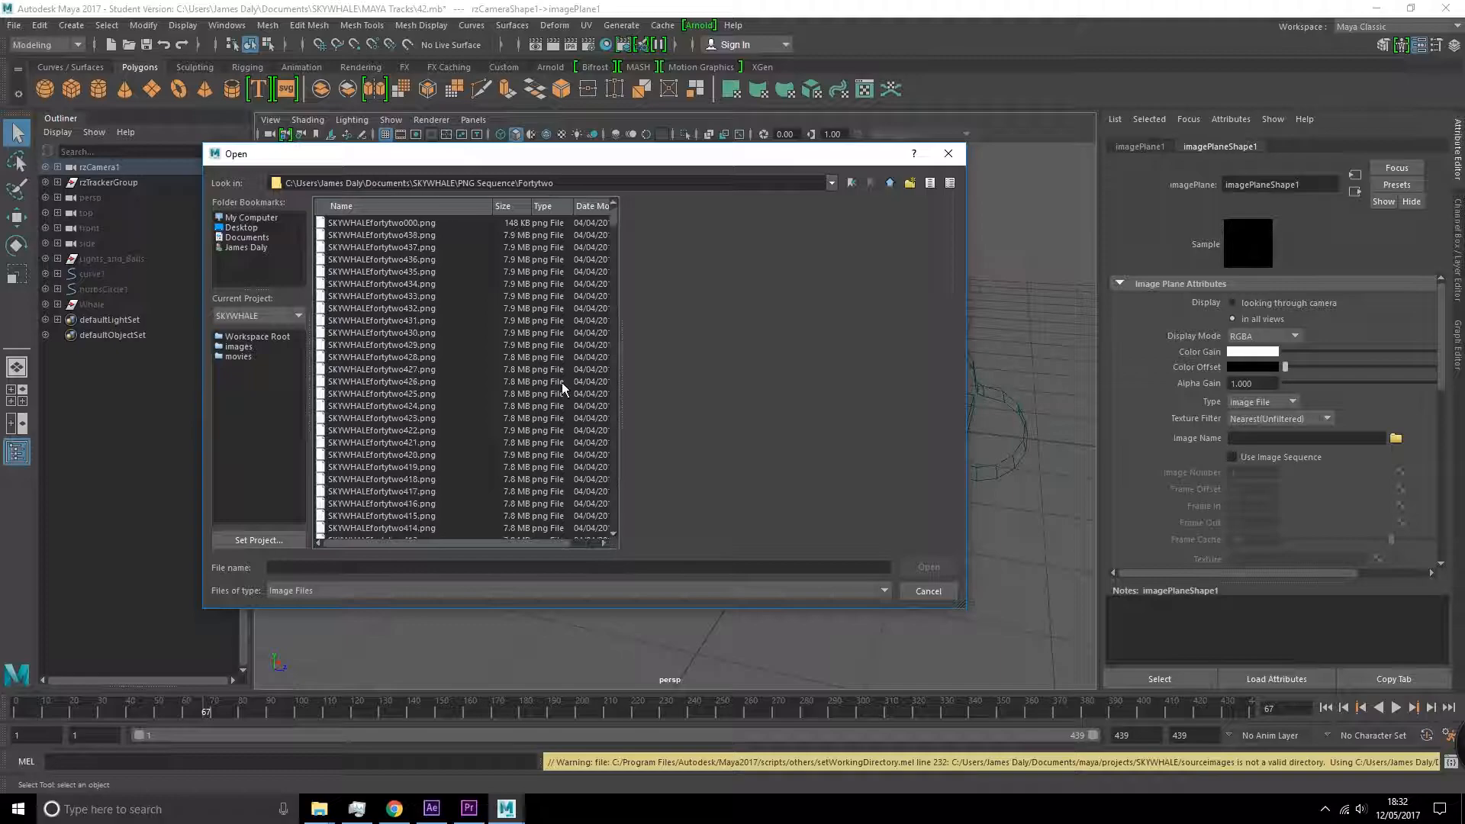
{"action": "left_click", "coordinate": [451, 225]}
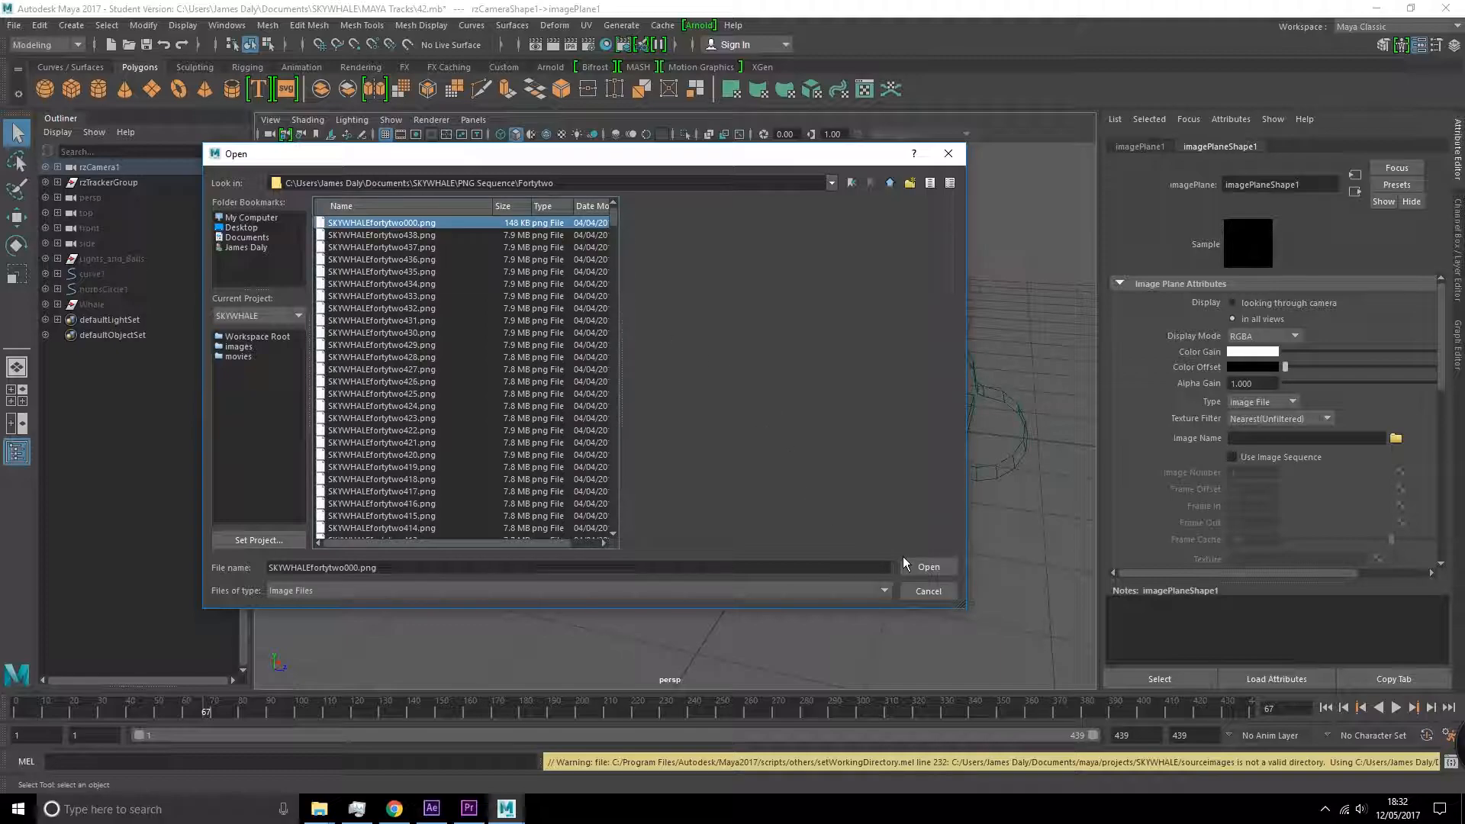
{"action": "left_click", "coordinate": [928, 569]}
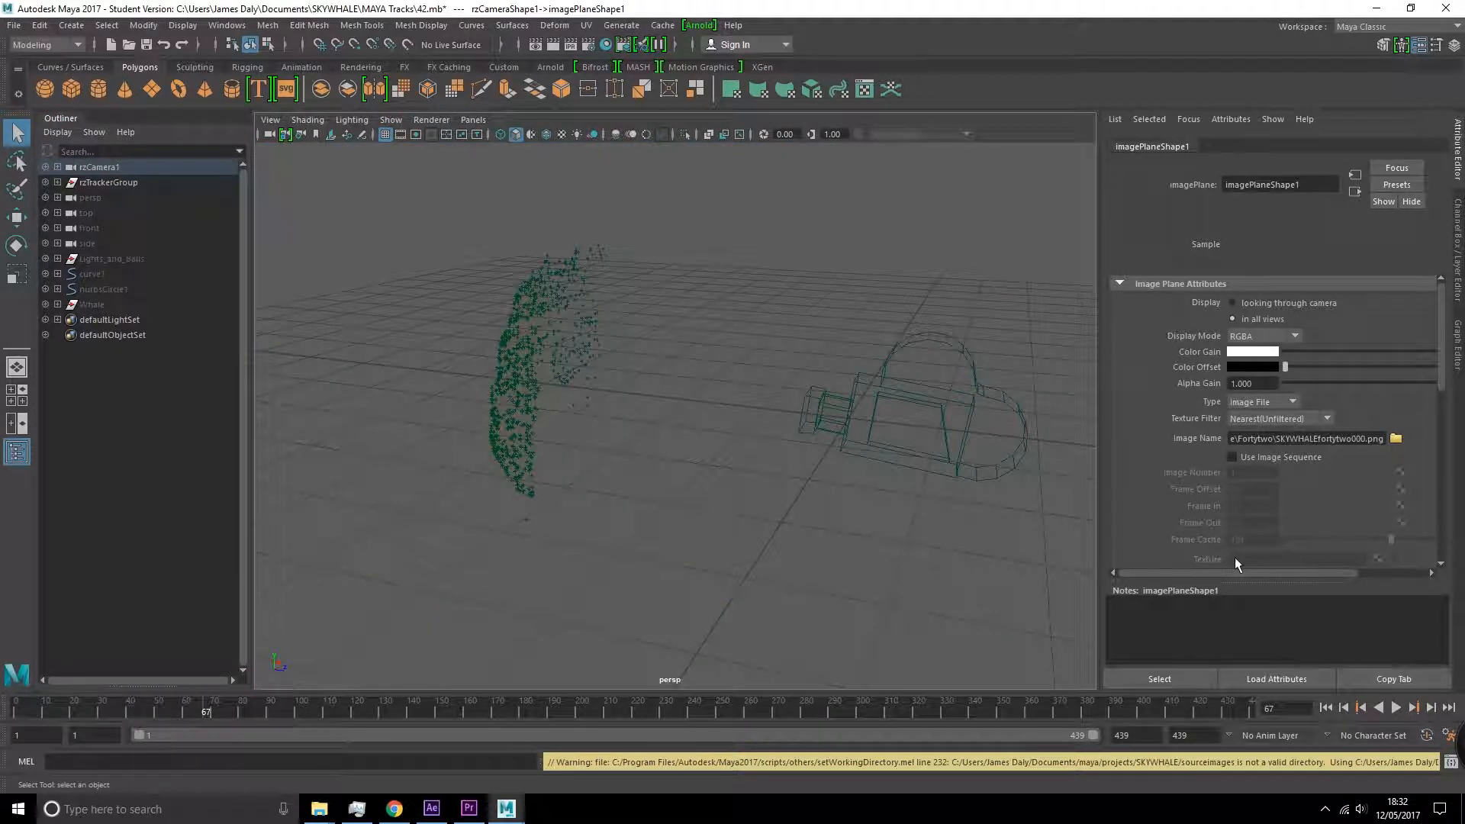
- Set the image plane's display mode to RGB and keep it displayed in all views
{"action": "left_click_drag", "start_coordinate": [303, 720], "coordinate": [525, 729]}
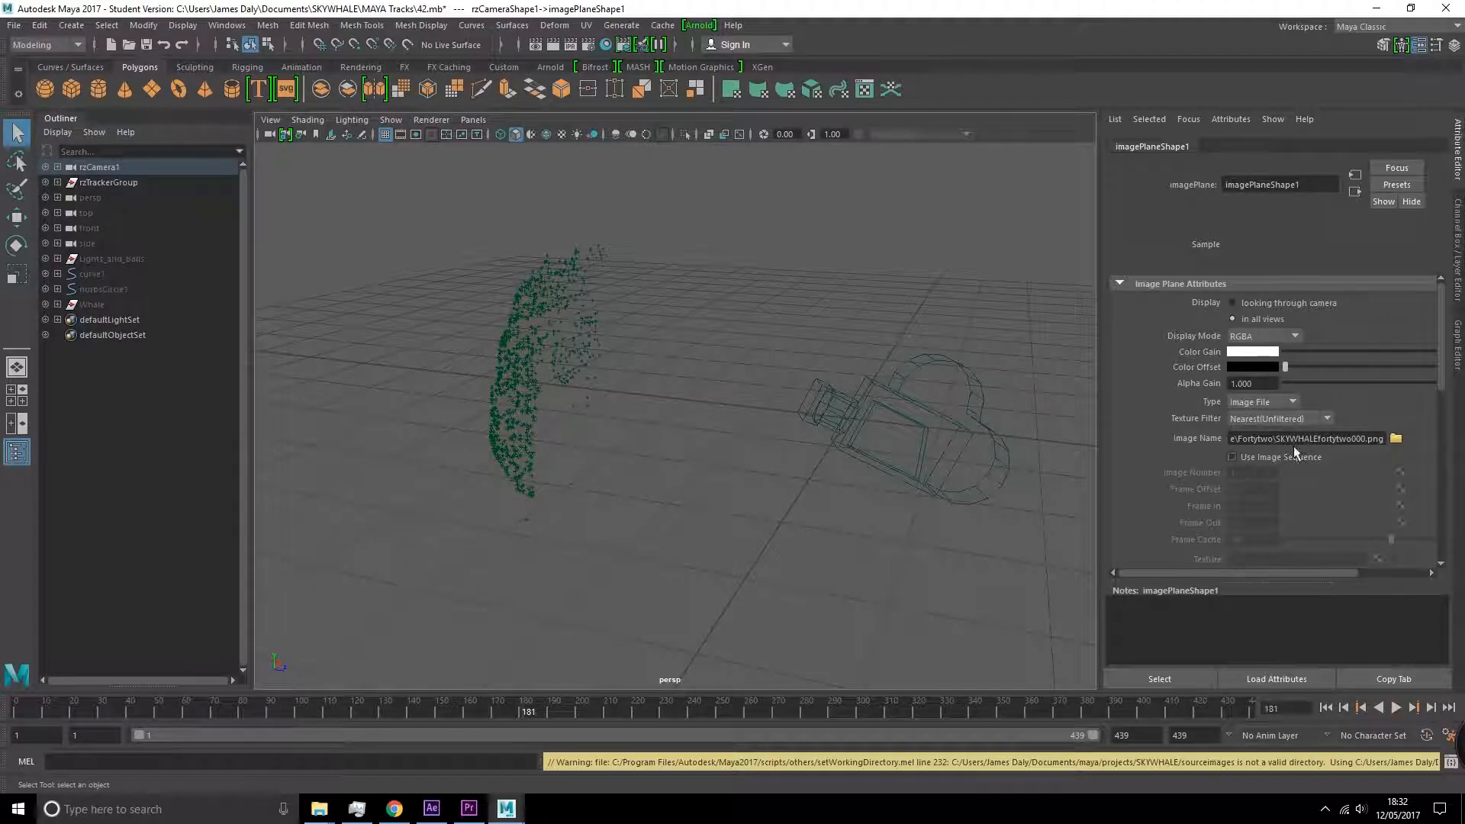
{"action": "left_click", "coordinate": [1301, 336]}
{"action": "left_click", "coordinate": [1244, 353]}
{"action": "left_click", "coordinate": [1263, 336]}
{"action": "left_click", "coordinate": [1255, 383]}
{"action": "left_click", "coordinate": [1232, 319]}
{"action": "left_click_drag", "start_coordinate": [774, 353], "coordinate": [737, 396], "text": "alt"}
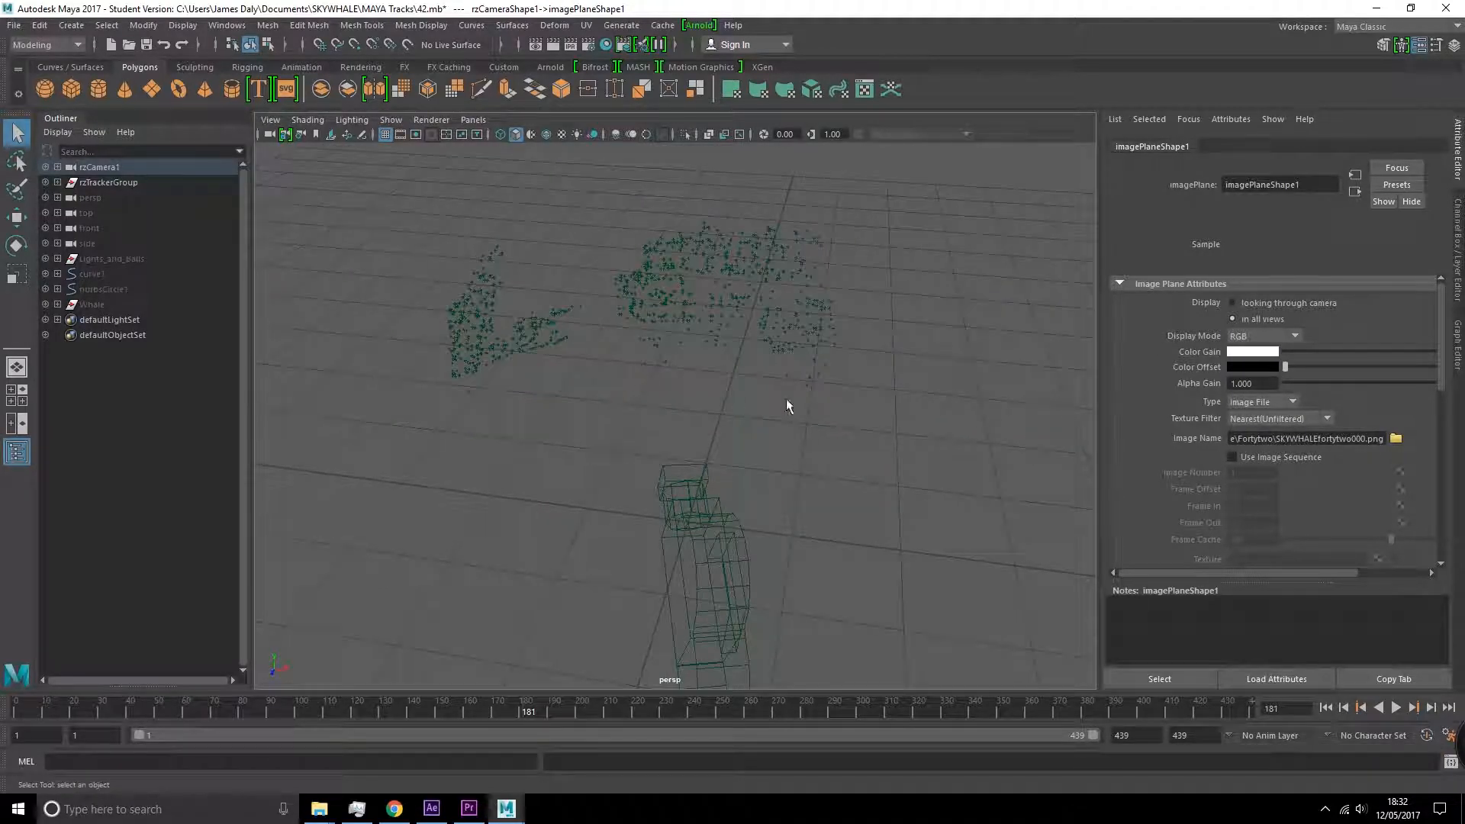
- Enable the image sequence option on the image plane and scrub the timeline to frame 89
{"action": "left_click", "coordinate": [1232, 457]}
{"action": "left_click_drag", "start_coordinate": [854, 416], "coordinate": [752, 402], "text": "alt"}
{"action": "left_click_drag", "start_coordinate": [593, 711], "coordinate": [312, 711]}
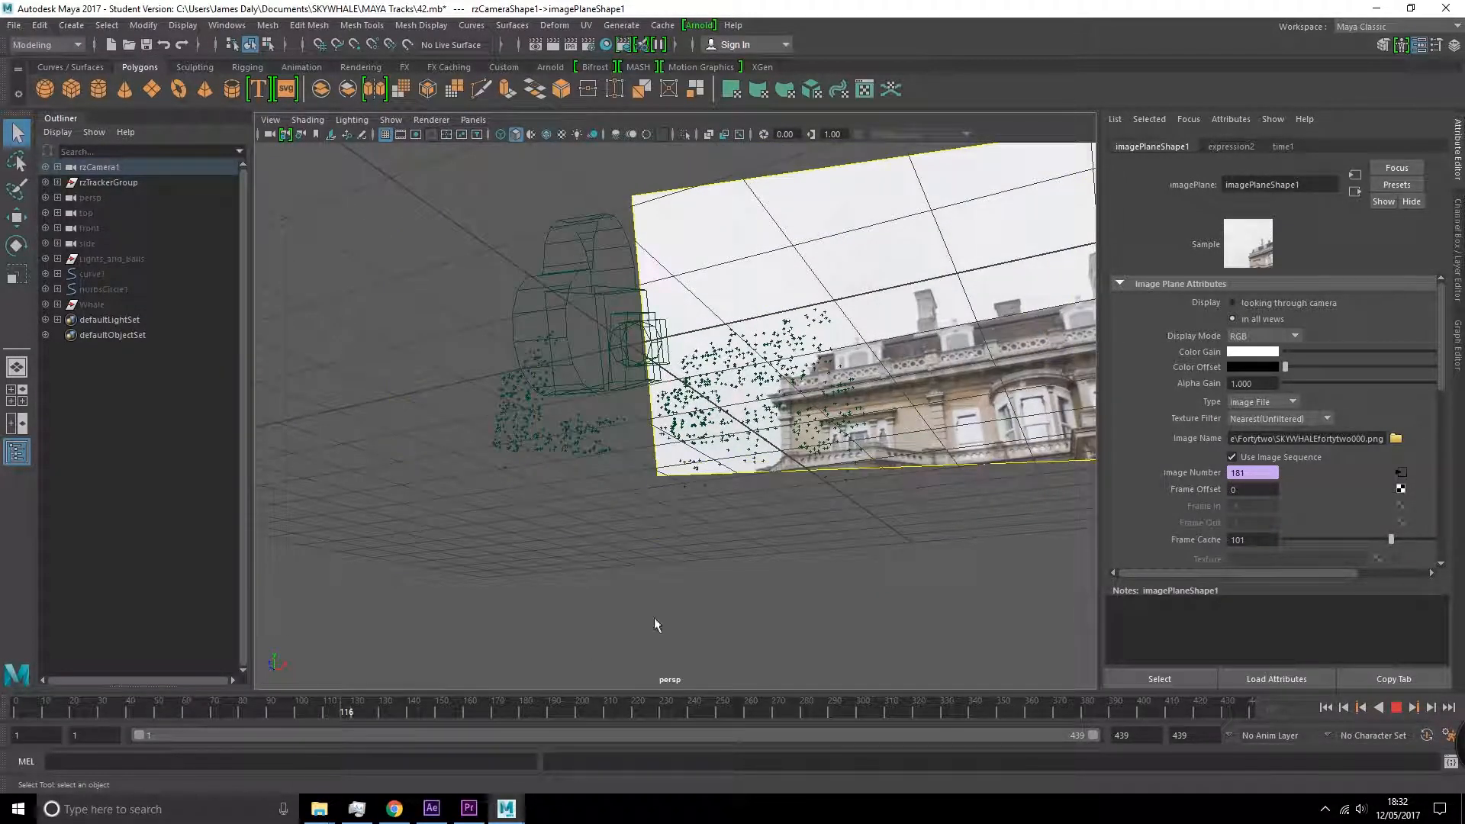
{"action": "left_click_drag", "start_coordinate": [573, 640], "coordinate": [847, 540], "text": "alt"}
{"action": "left_click_drag", "start_coordinate": [516, 707], "coordinate": [264, 718]}
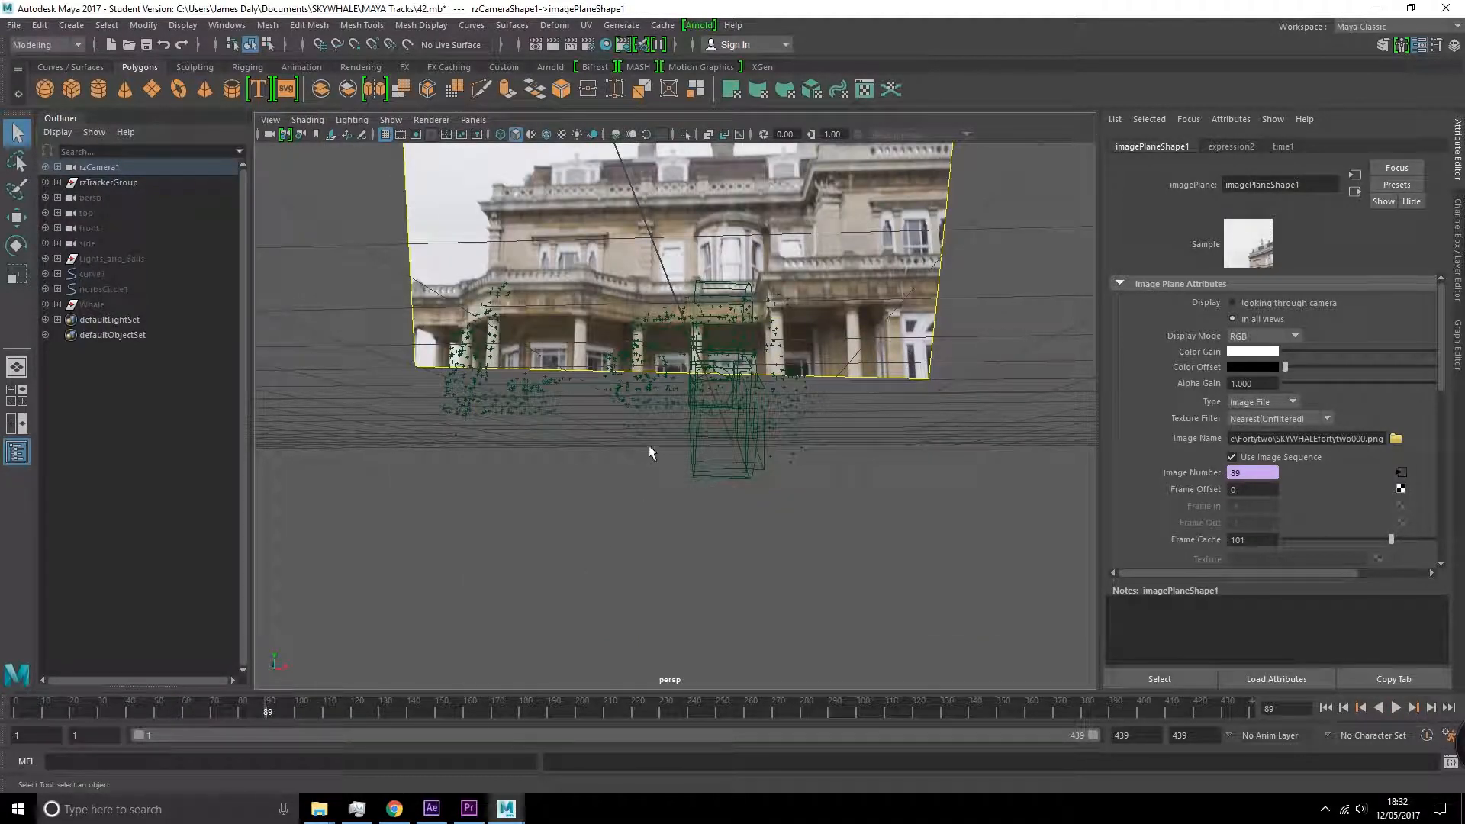
- Look through rzCamera1 and scrub the footage to compare the tracking points with the building
{"action": "key", "text": "space"}
{"action": "key", "text": "space"}
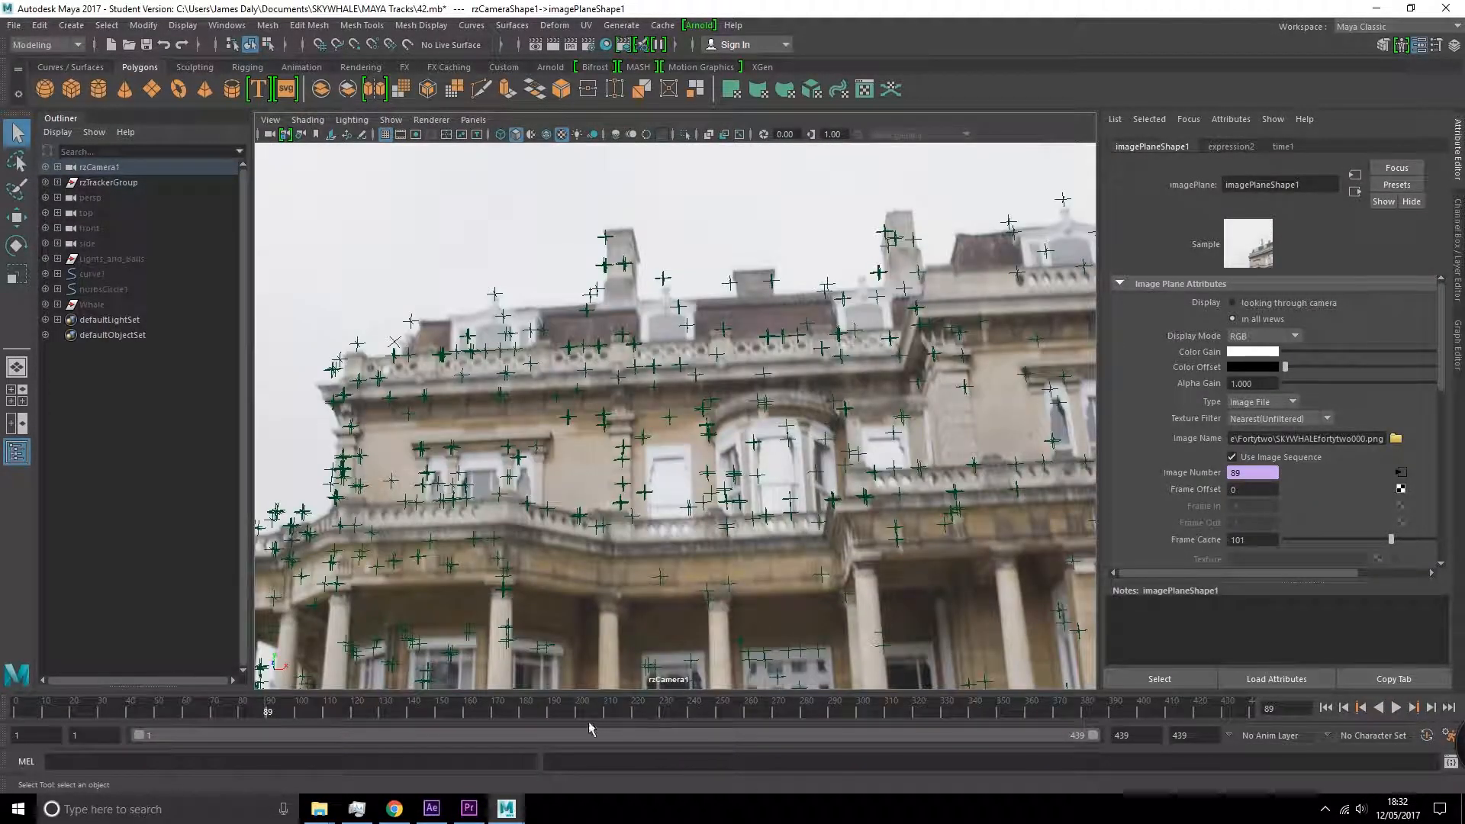
{"action": "left_click_drag", "start_coordinate": [500, 709], "coordinate": [212, 723]}
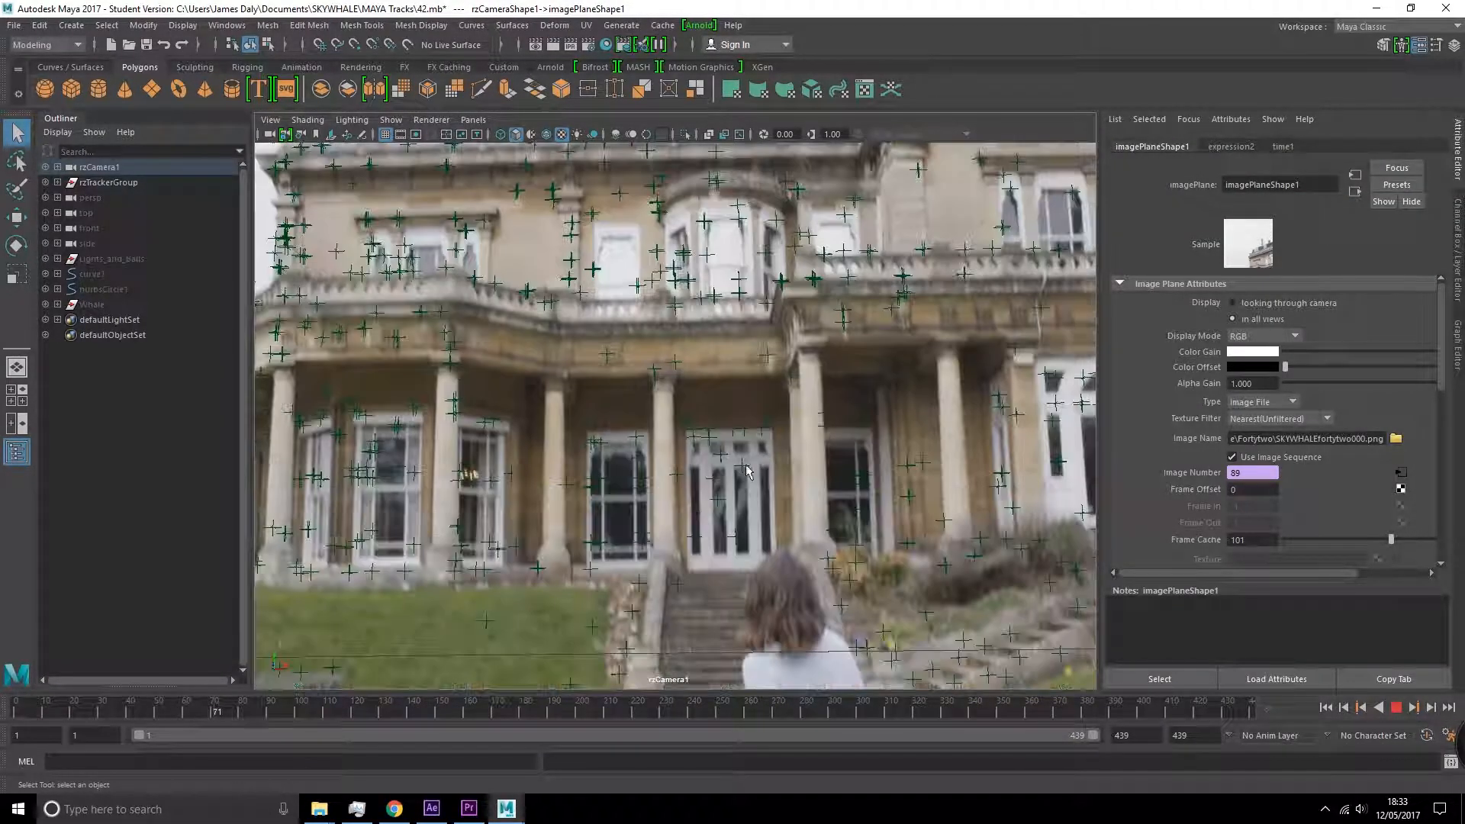
- Return to the full perspective view and unhide curve1 above the tracking points
{"action": "key", "text": "space"}
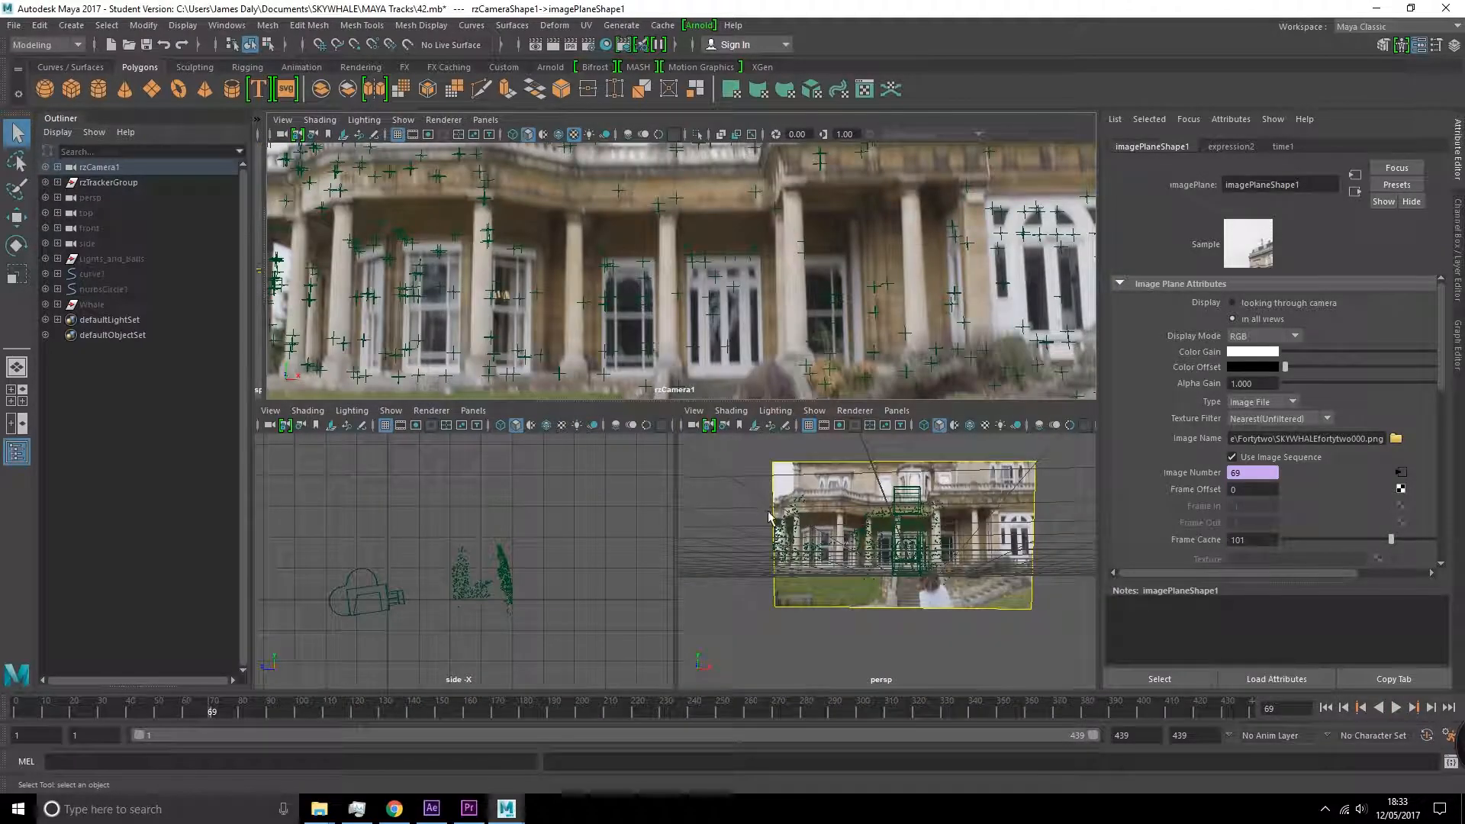
{"action": "key", "text": "space"}
{"action": "left_click_drag", "start_coordinate": [757, 469], "coordinate": [597, 467], "text": "alt"}
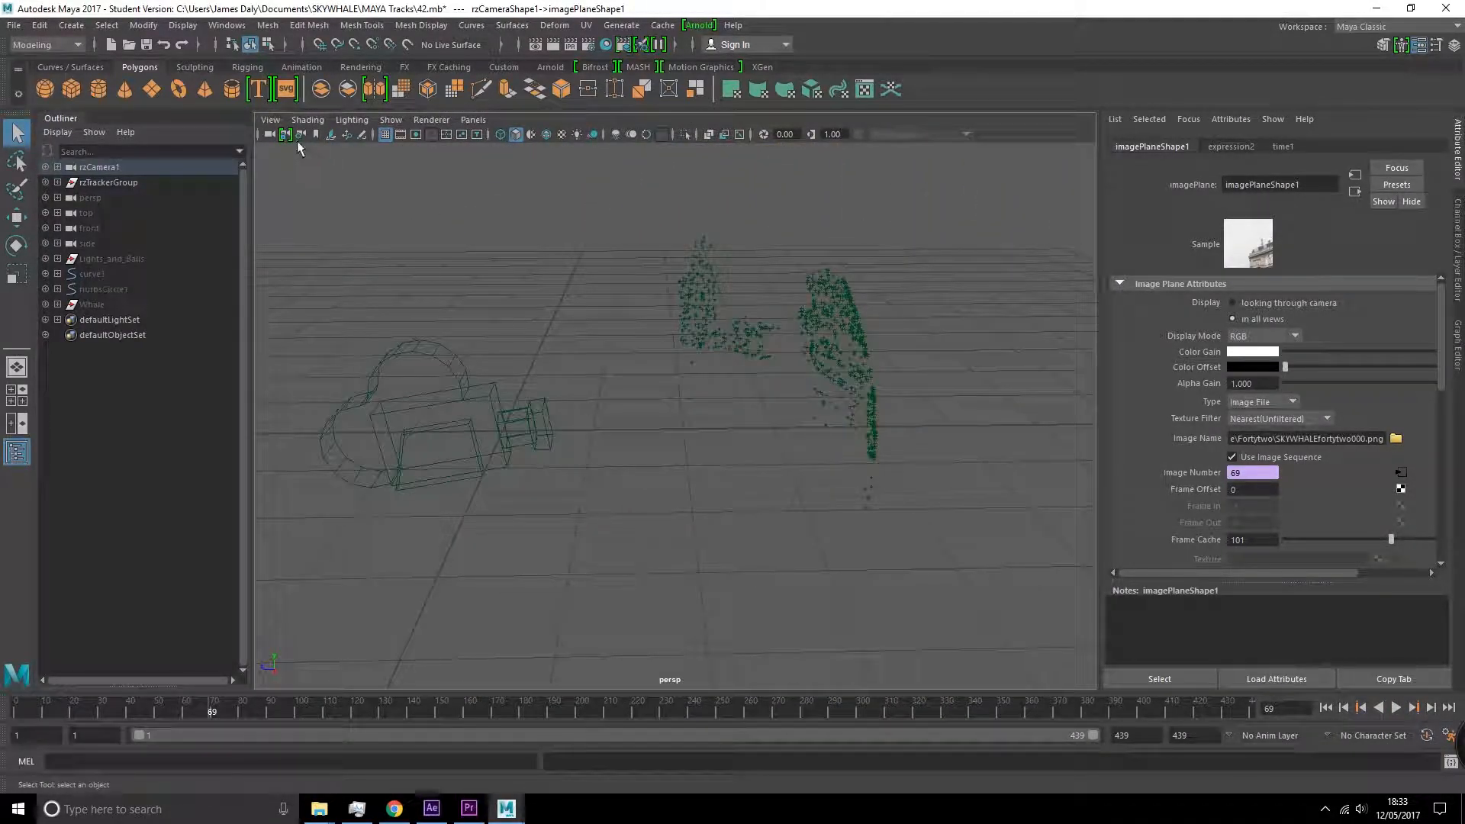
{"action": "left_click", "coordinate": [92, 273]}
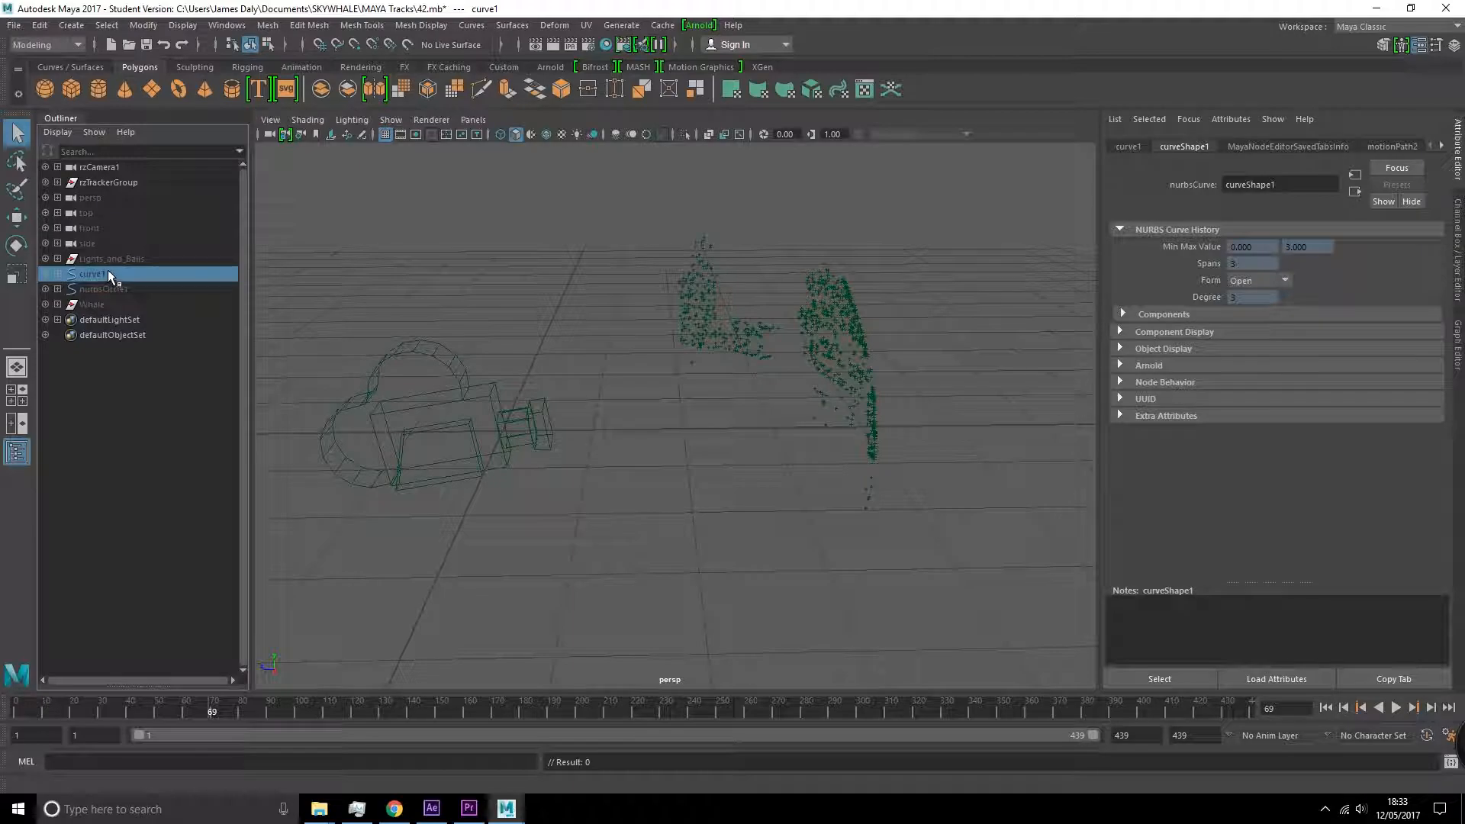
{"action": "key", "text": "shift+h"}
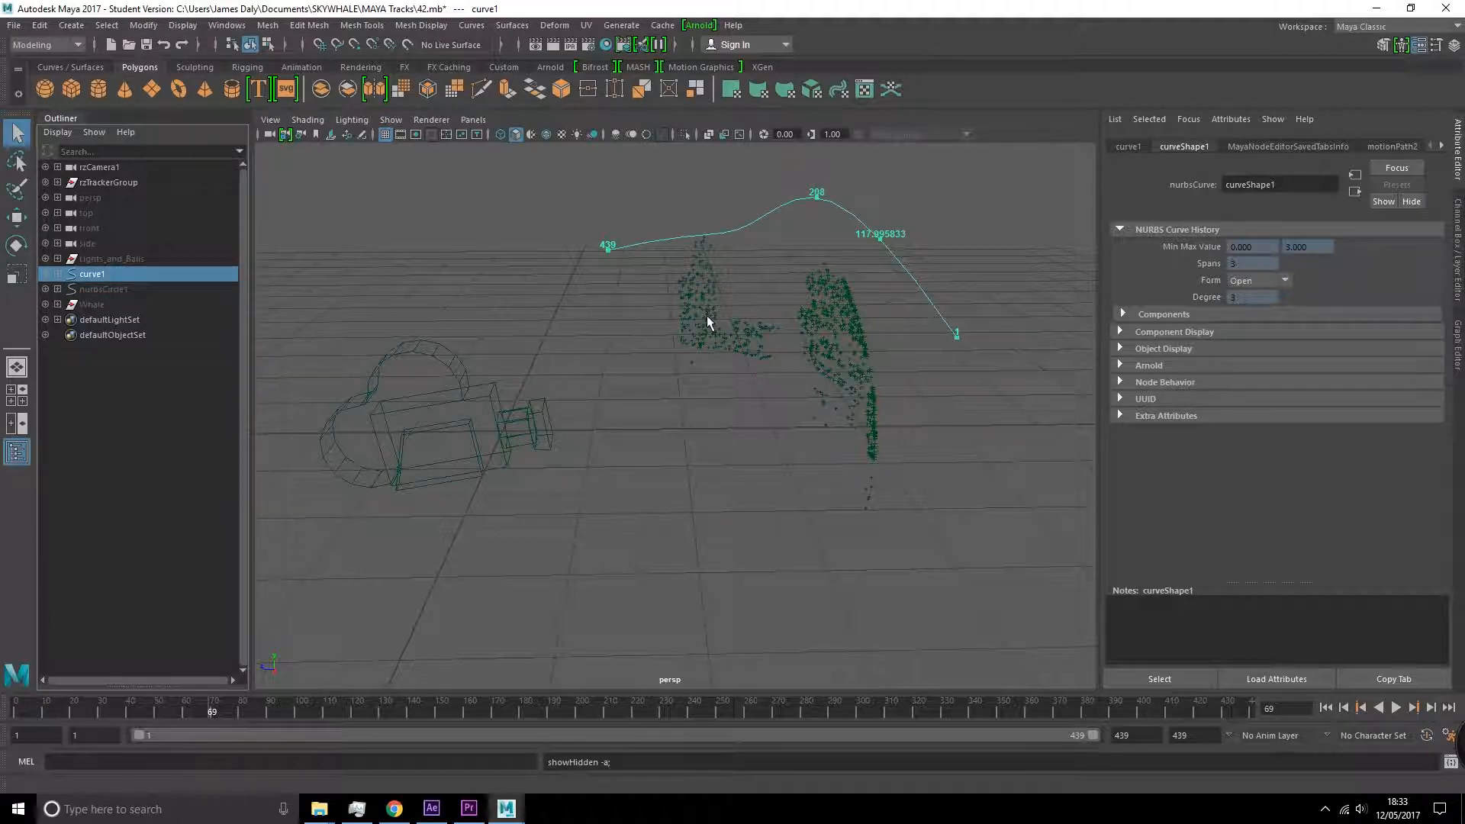
{"action": "left_click_drag", "start_coordinate": [679, 353], "coordinate": [733, 260], "text": "alt"}
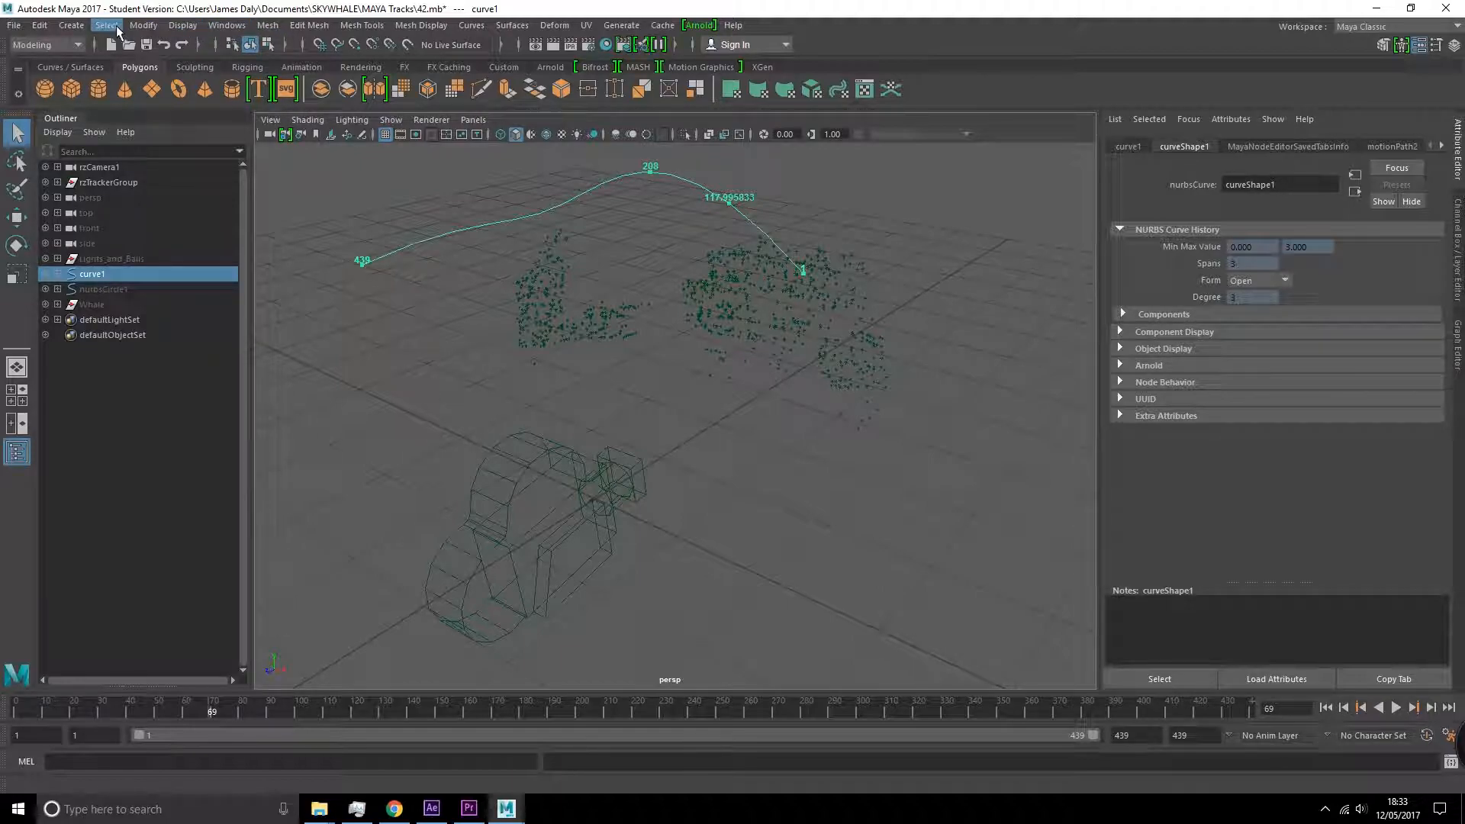
{"action": "left_click", "coordinate": [71, 26]}
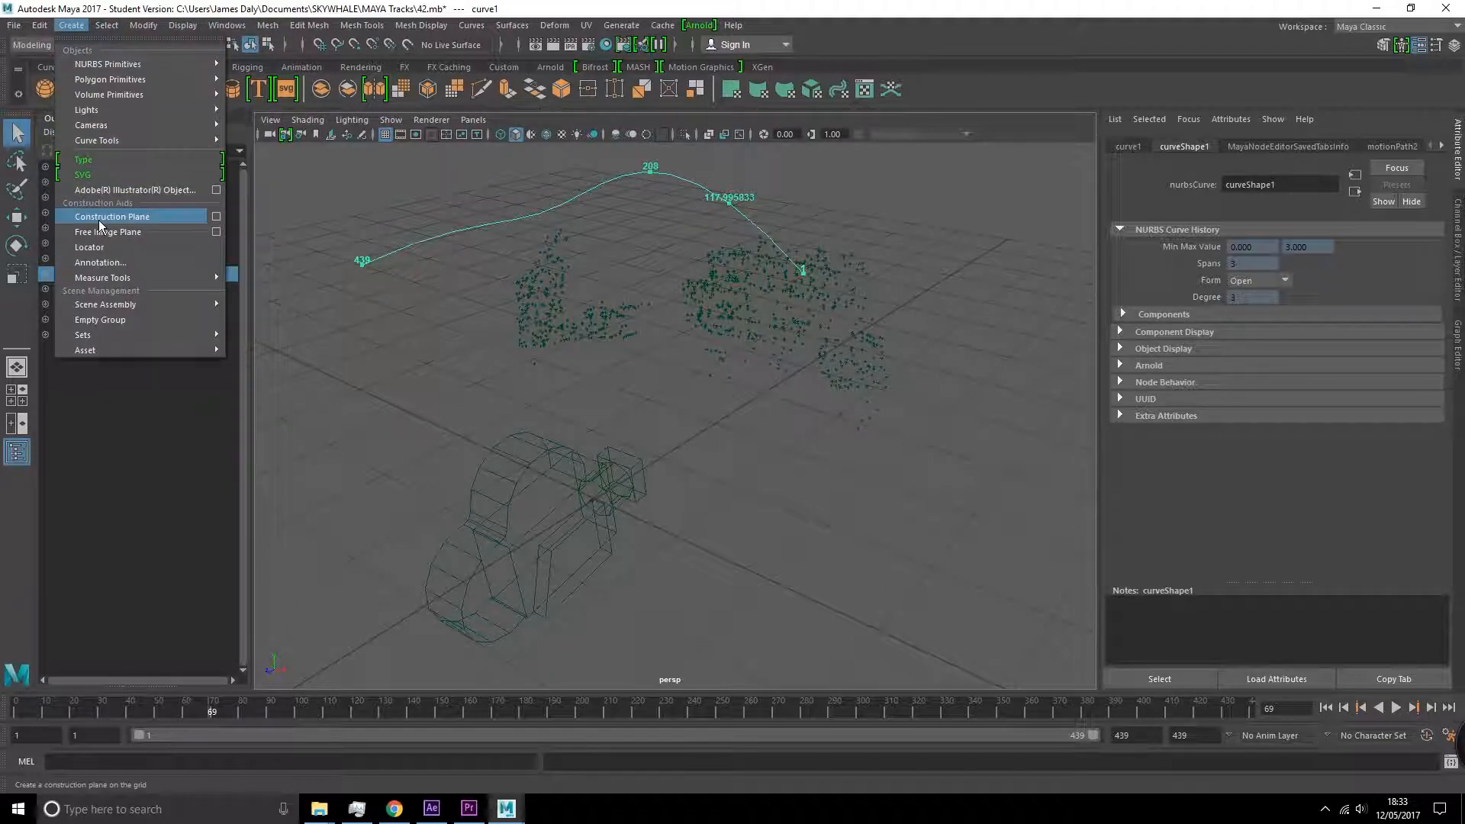
{"action": "mouse_move", "coordinate": [133, 142]}
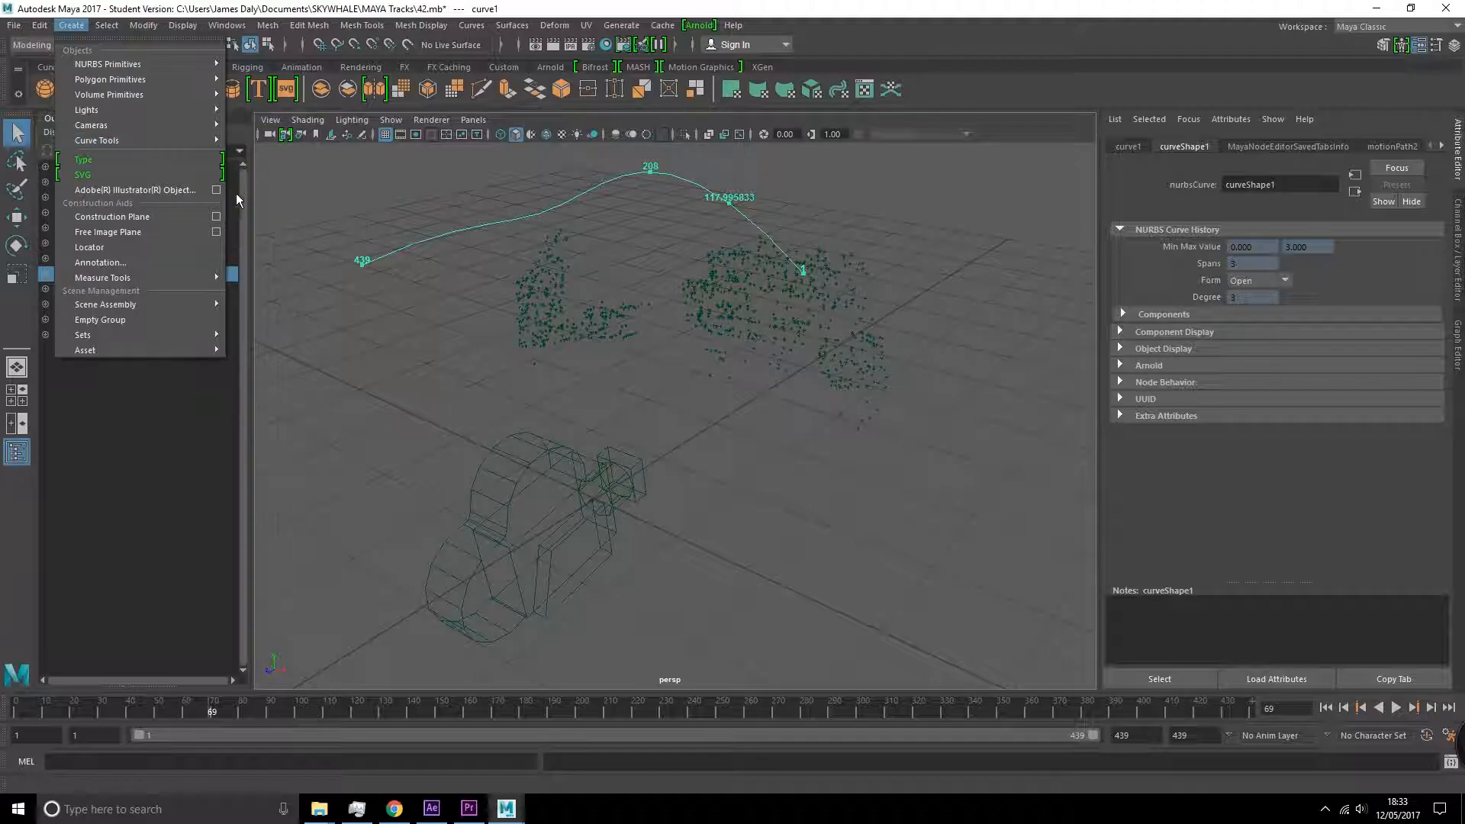
{"action": "left_click", "coordinate": [989, 229]}
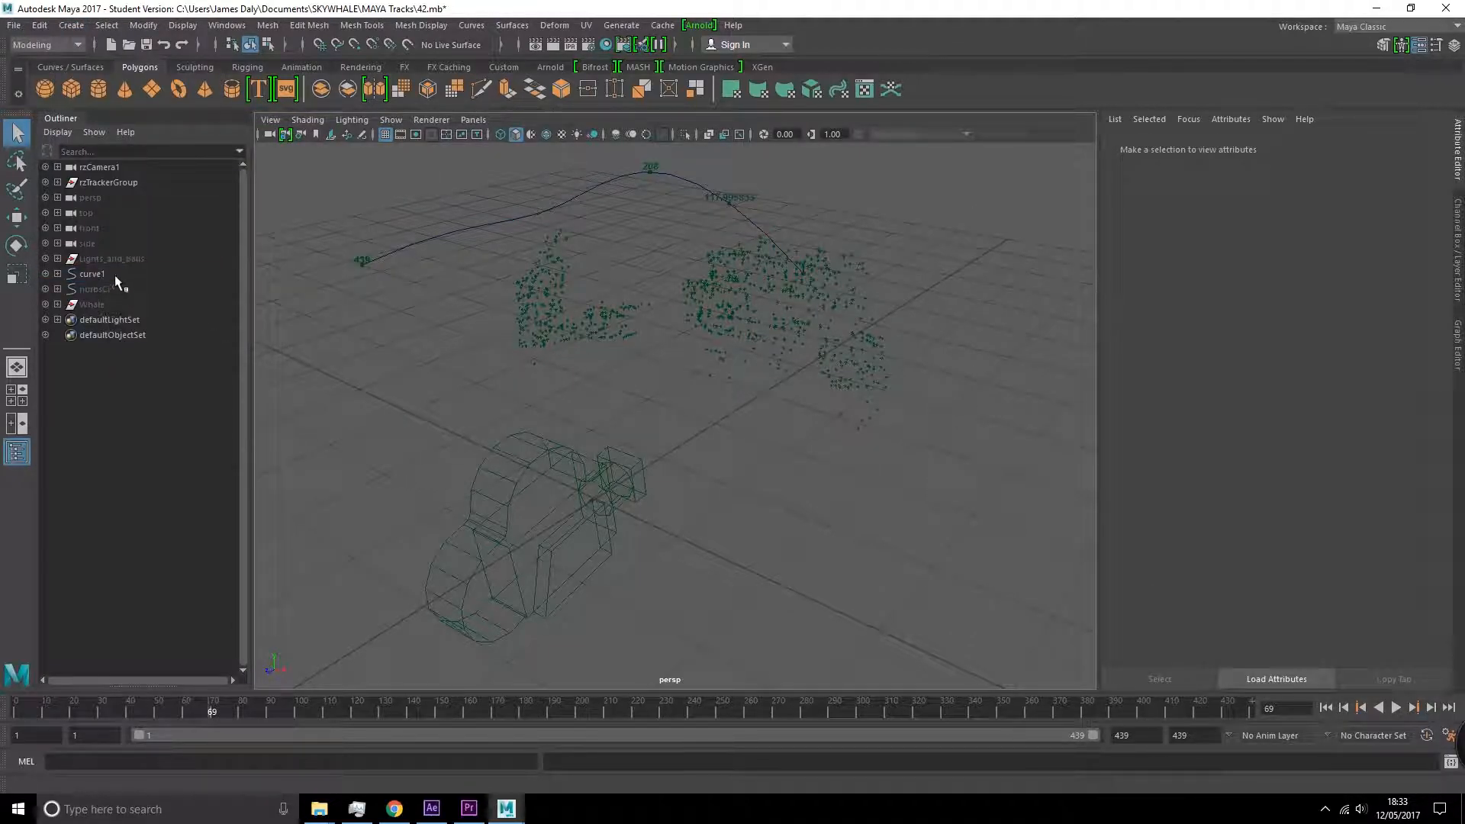
- Unhide the Whale group in the perspective view
{"action": "left_click_drag", "start_coordinate": [469, 229], "coordinate": [563, 480], "text": "alt"}
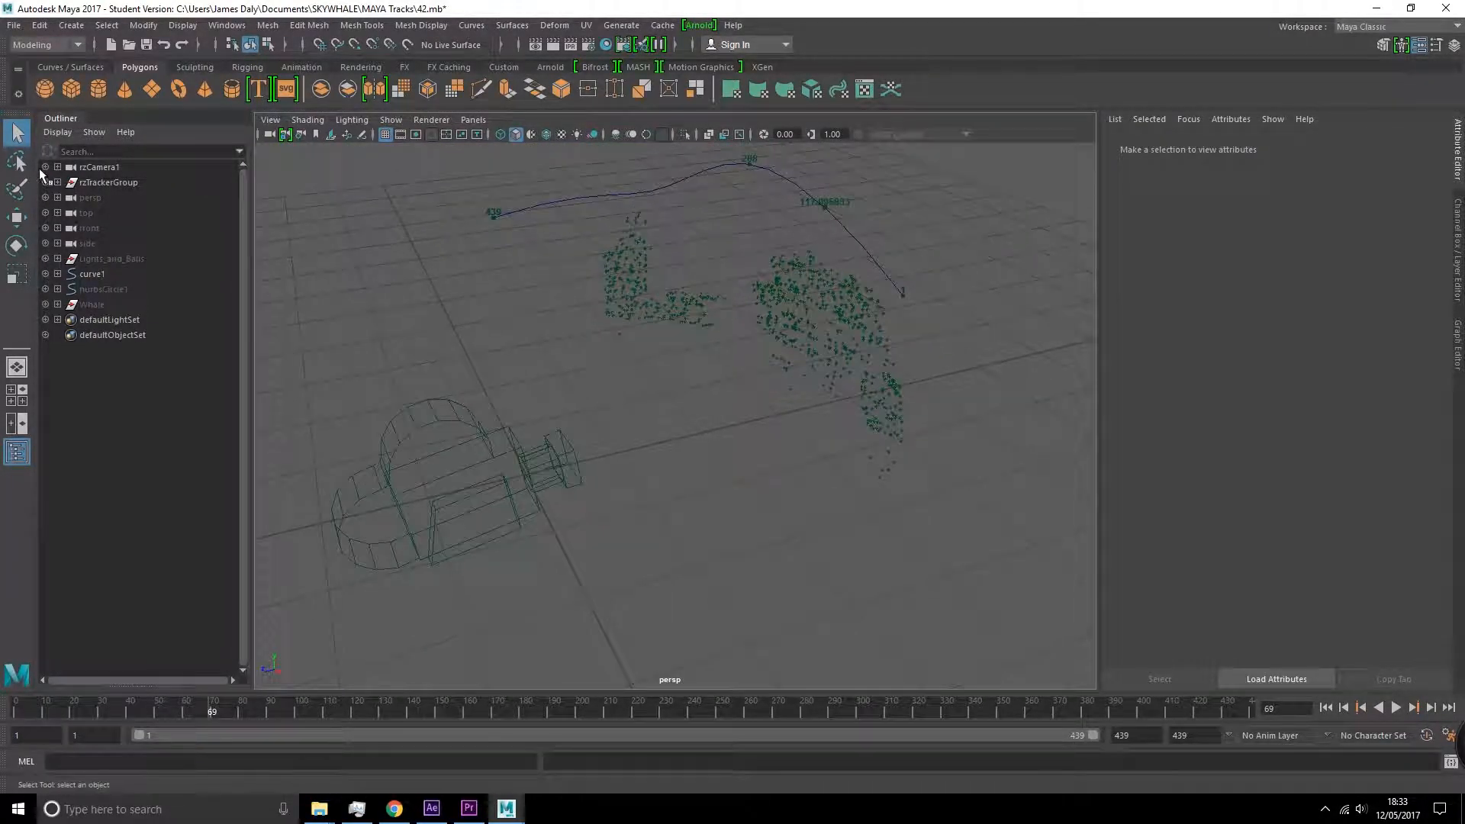
{"action": "left_click", "coordinate": [103, 303]}
{"action": "key", "text": "shift+h"}
{"action": "left_click_drag", "start_coordinate": [769, 406], "coordinate": [790, 459], "text": "alt"}
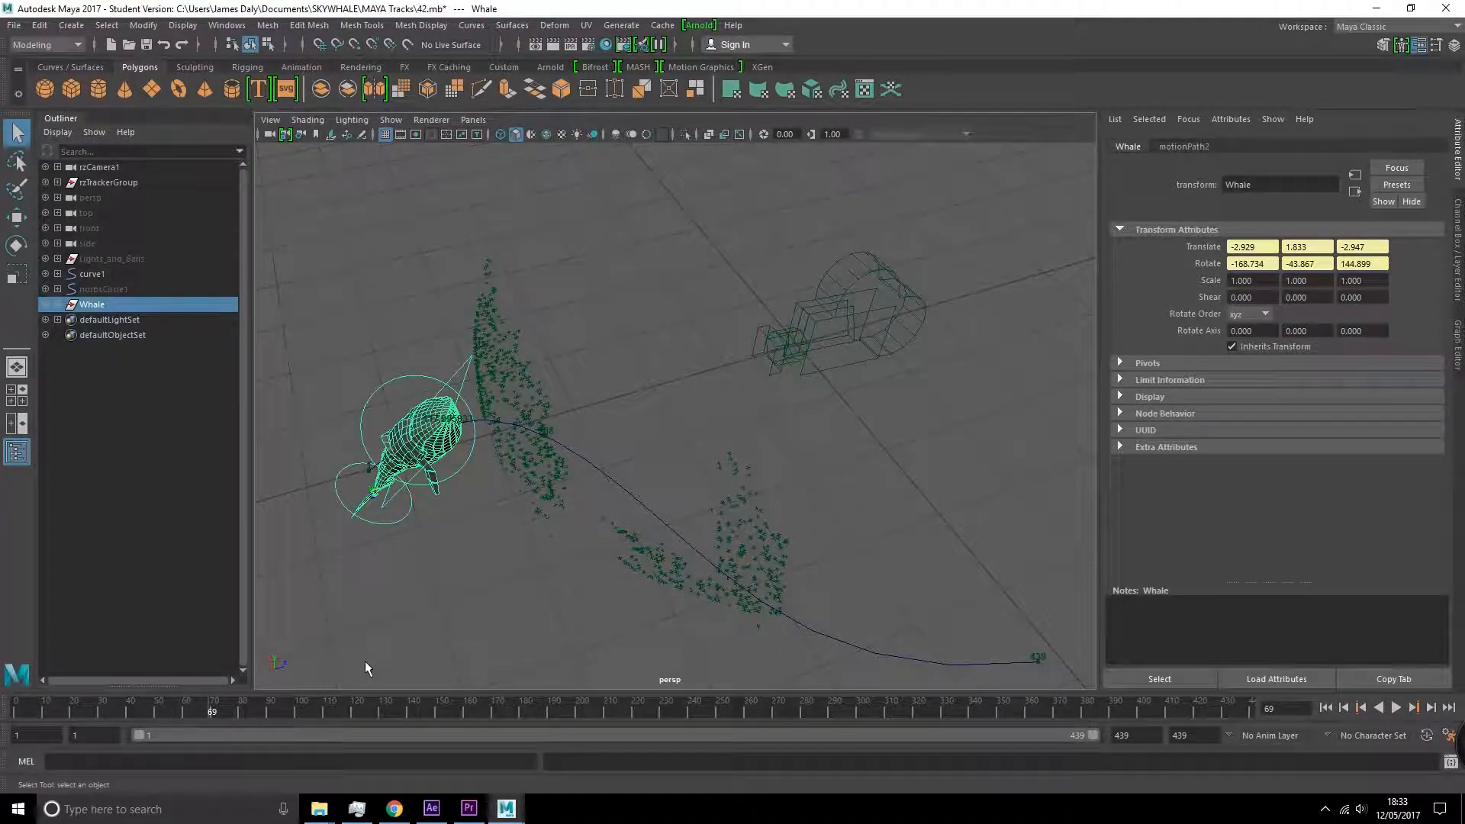
- Play the animation in the perspective view to examine the whale's movement along the motion path
{"action": "key", "text": "alt+v"}
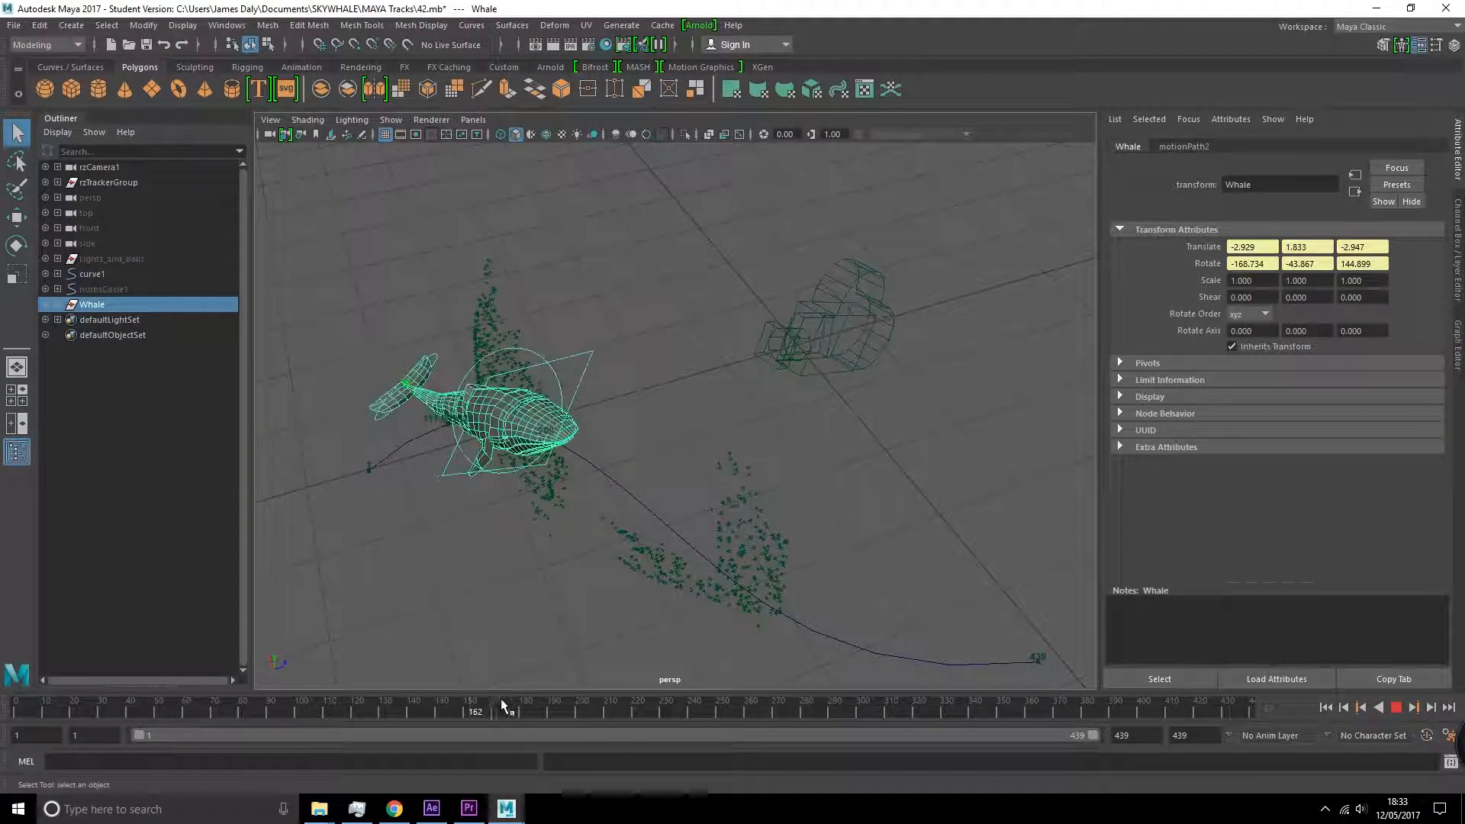
{"action": "key", "text": "alt+v"}
{"action": "left_click_drag", "start_coordinate": [809, 583], "coordinate": [465, 534], "text": "alt"}
{"action": "key", "text": "alt+v"}
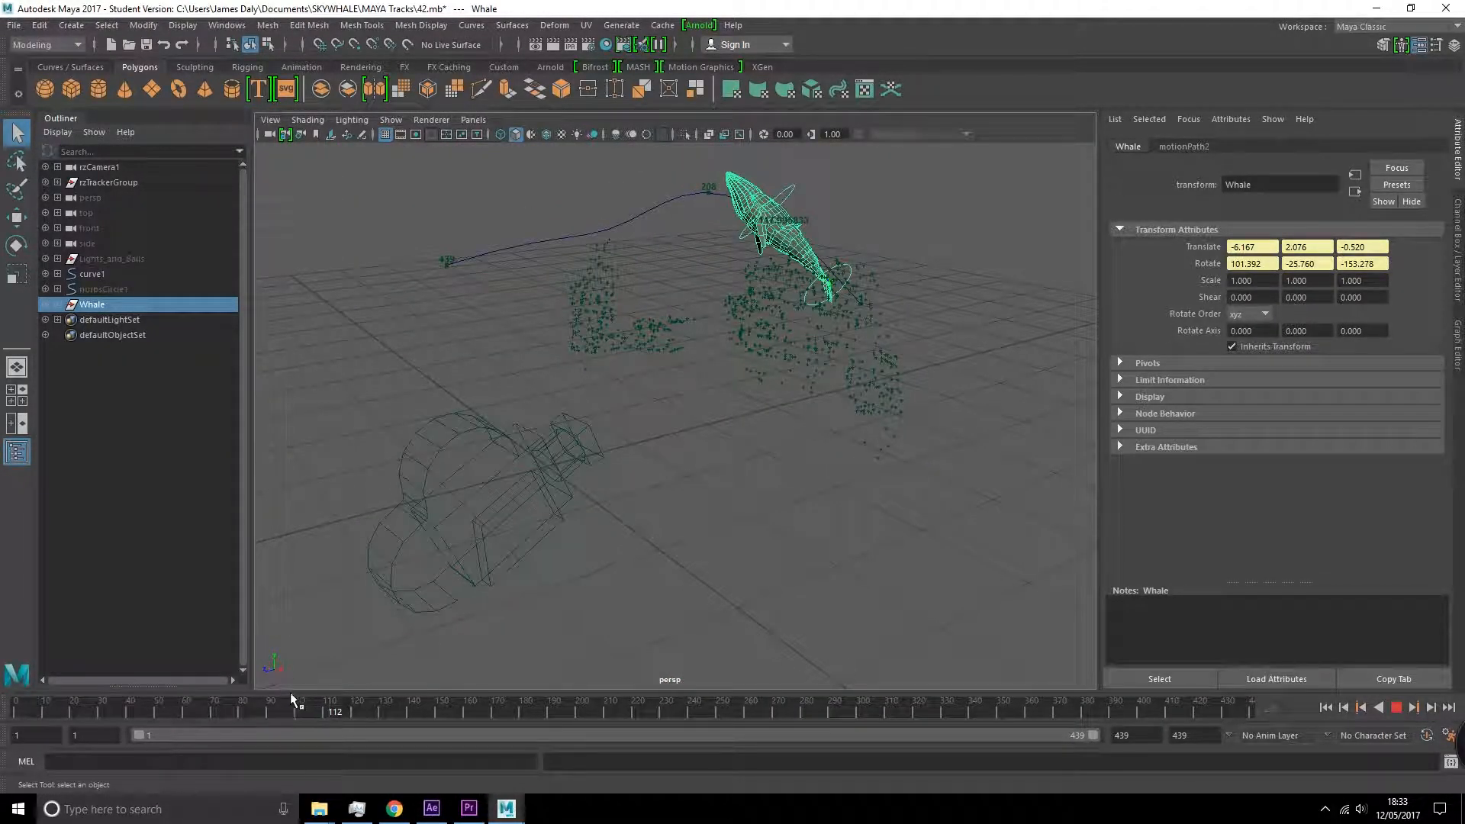
{"action": "key", "text": "alt+v"}
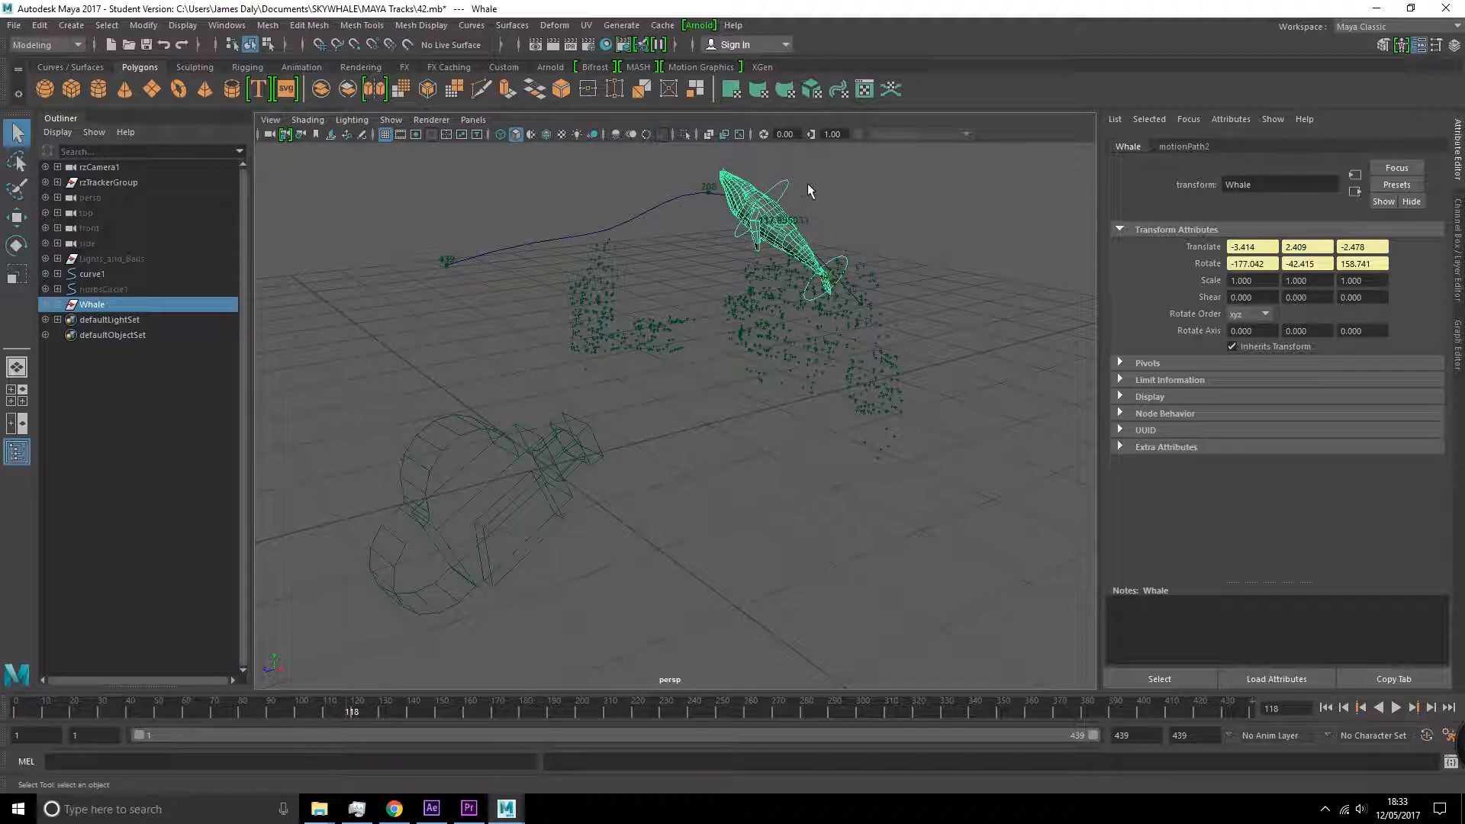
{"action": "key", "text": "alt+v"}
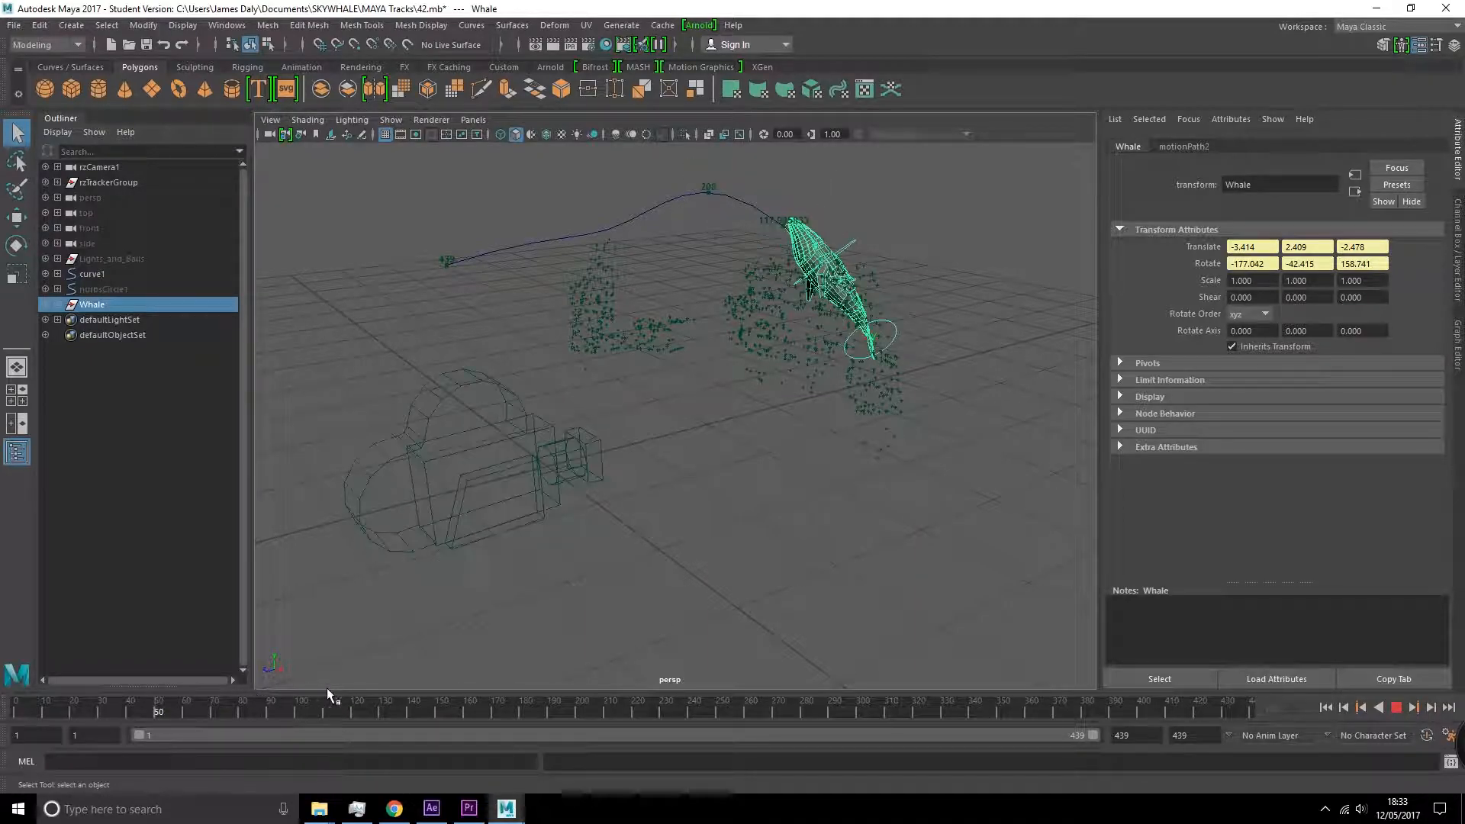
{"action": "key", "text": "alt+v"}
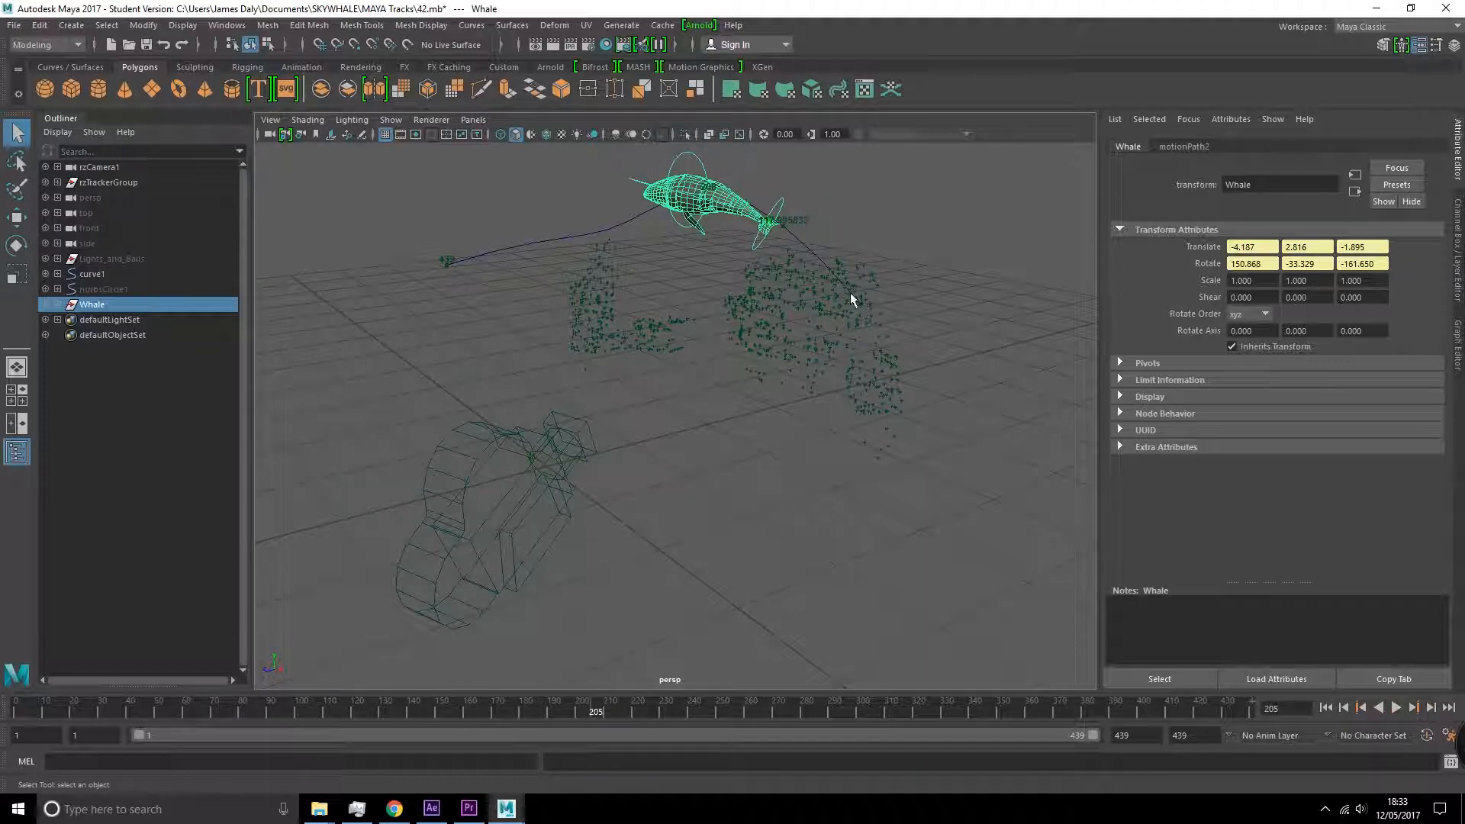
- Show curve1 in the Graph Editor and widen the editor's graph area
{"action": "left_click", "coordinate": [576, 237]}
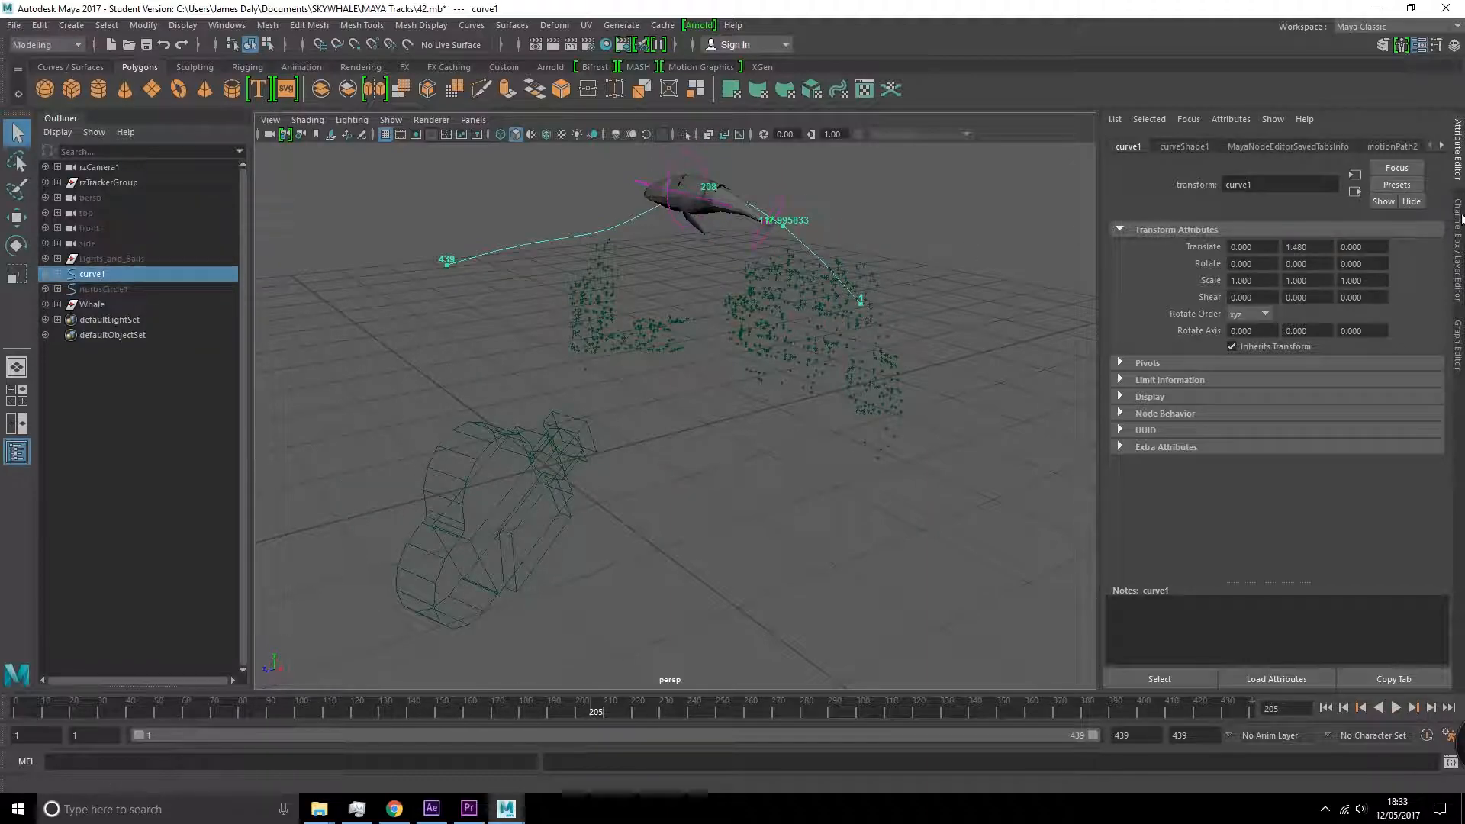
{"action": "key", "text": "ctrl+a"}
{"action": "left_click", "coordinate": [1460, 351]}
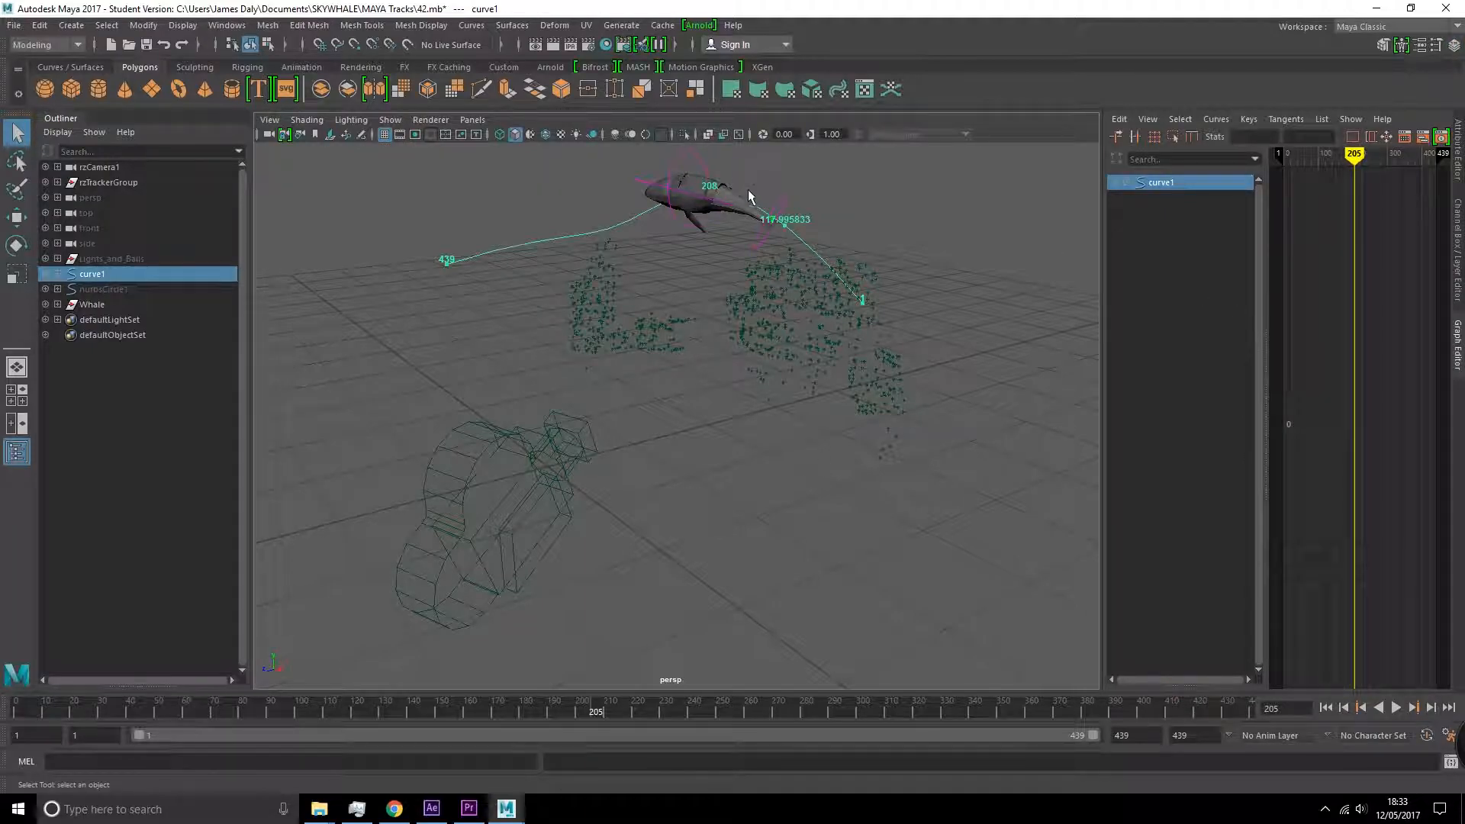
{"action": "left_click", "coordinate": [695, 192]}
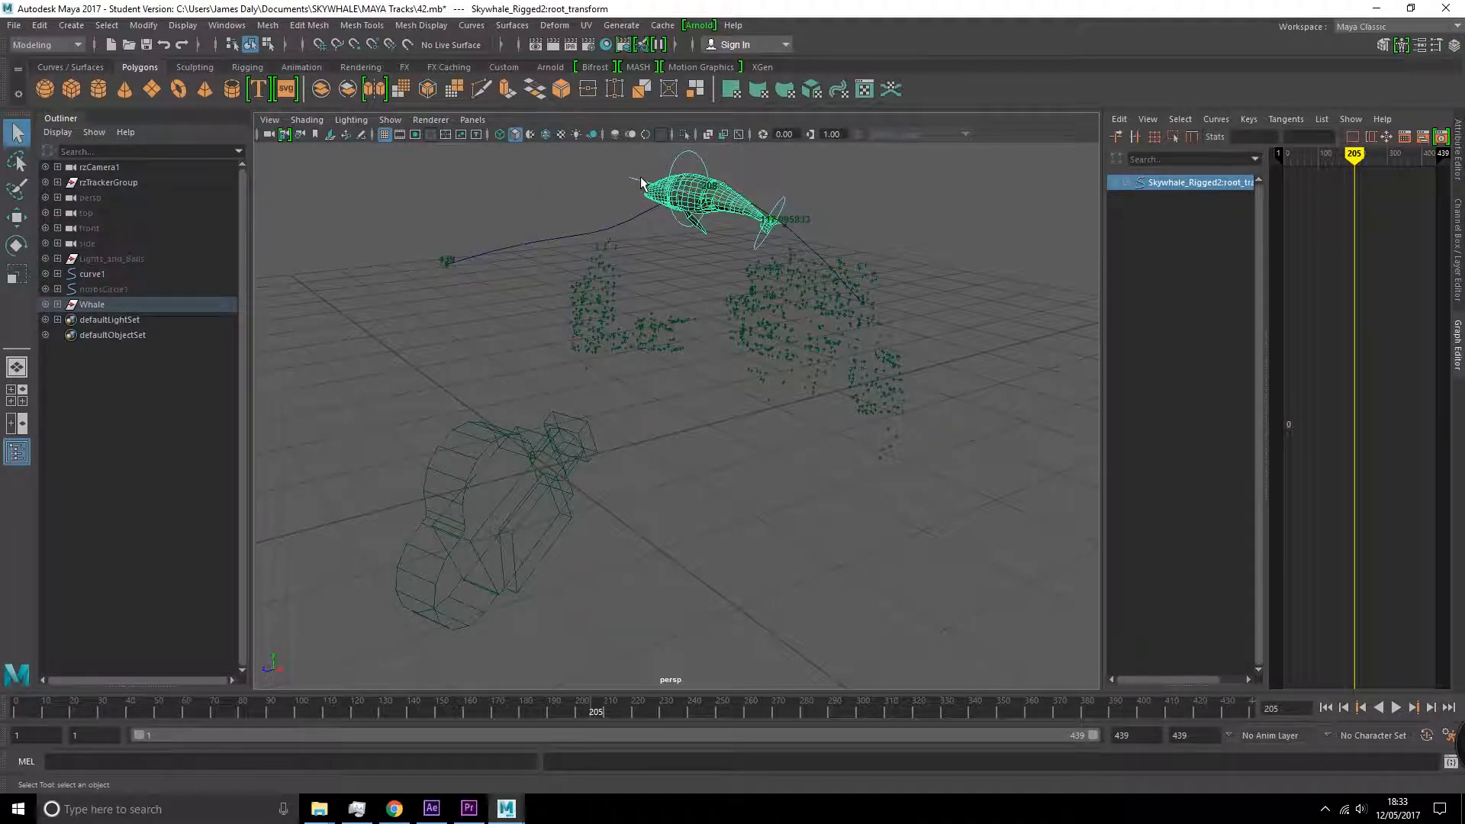
{"action": "left_click", "coordinate": [640, 176]}
{"action": "left_click", "coordinate": [643, 185]}
{"action": "left_click", "coordinate": [798, 232]}
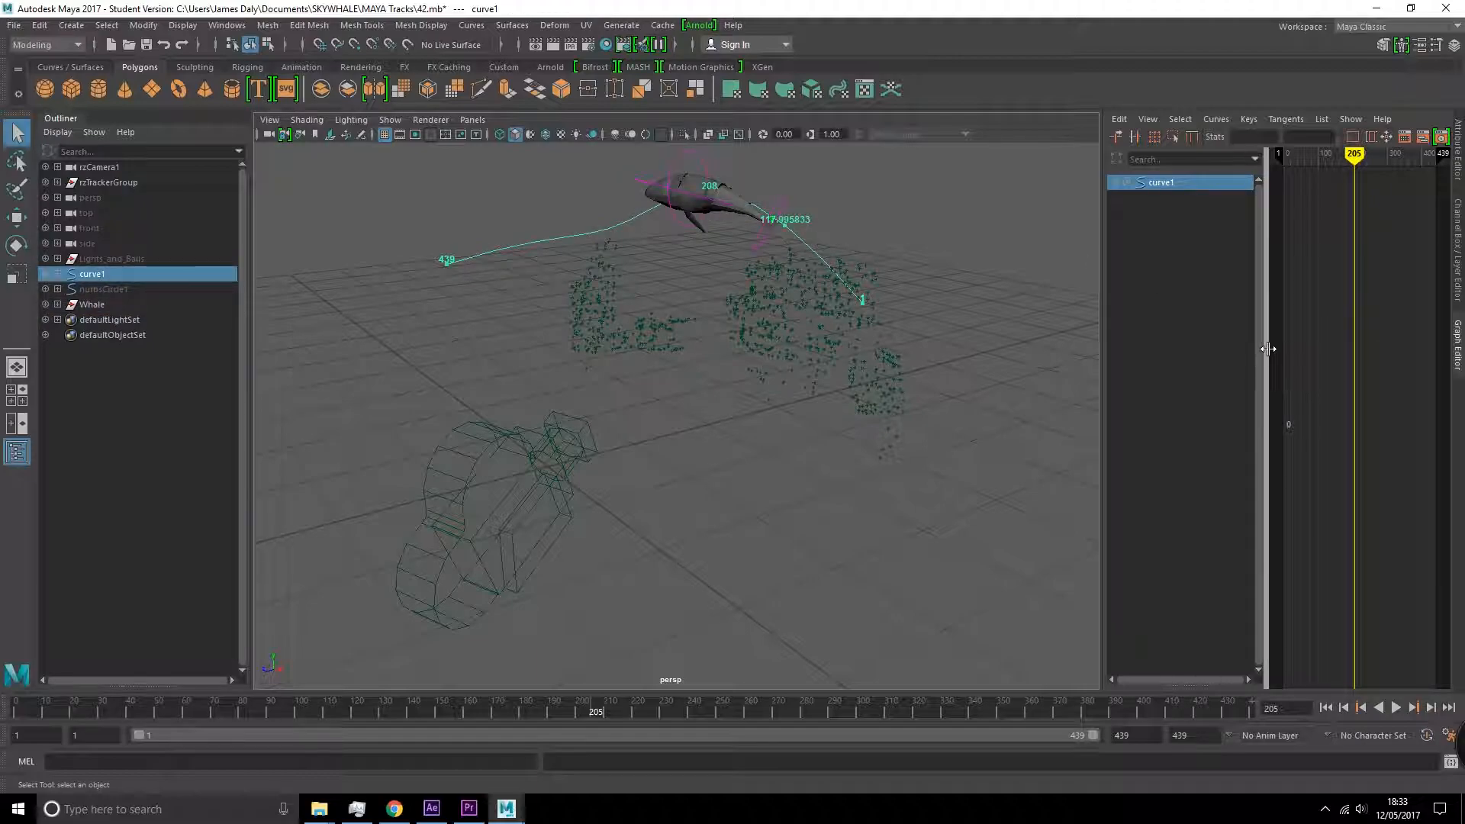
{"action": "left_click_drag", "start_coordinate": [1256, 347], "coordinate": [1172, 347]}
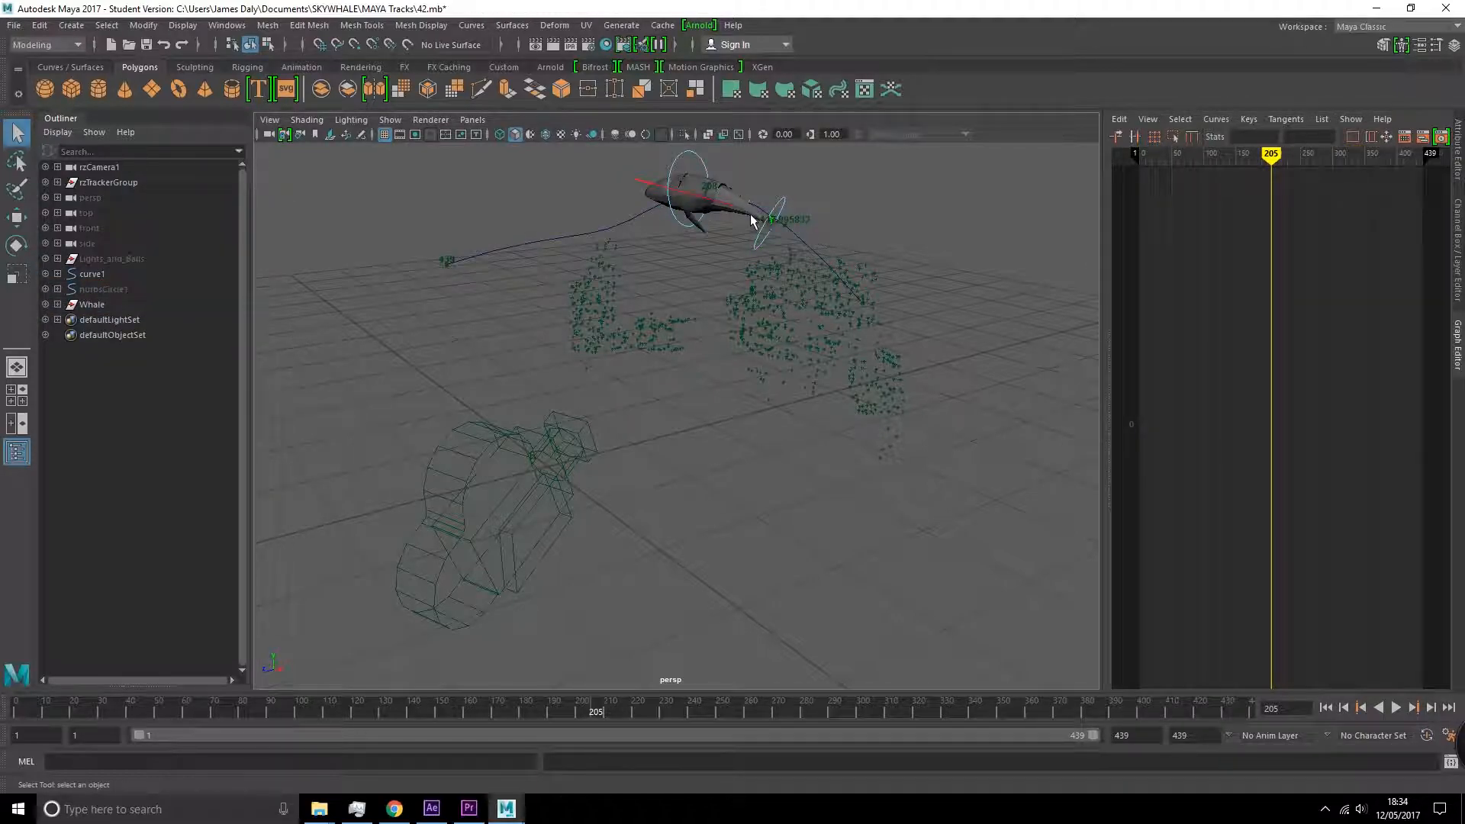
- Select the Whale group to display its motion path animation curve in the Graph Editor
{"action": "left_click", "coordinate": [726, 206]}
{"action": "left_click", "coordinate": [652, 195]}
{"action": "left_click", "coordinate": [610, 180]}
{"action": "left_click", "coordinate": [93, 305]}
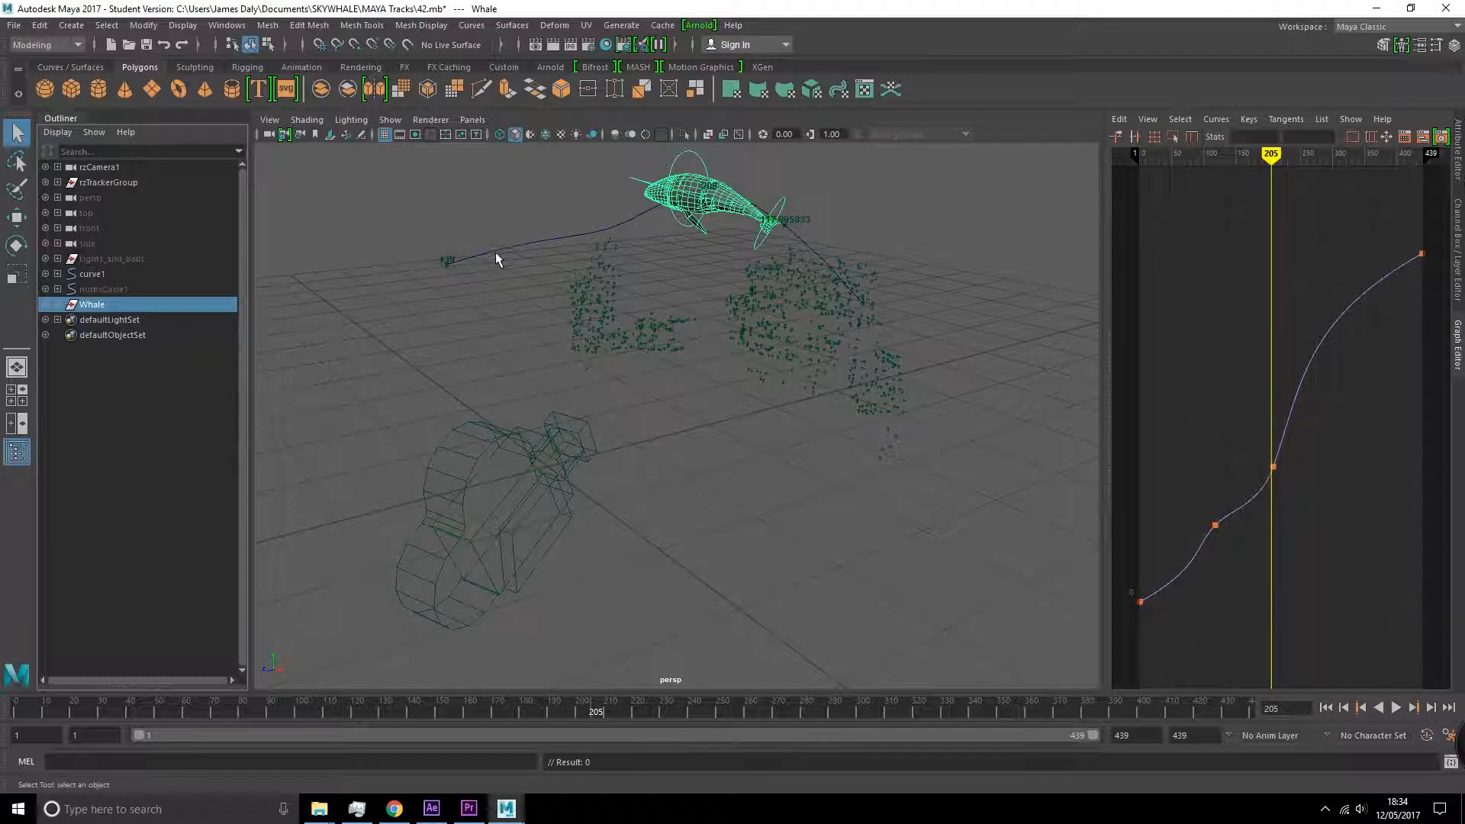
- Scrub the animation in the perspective view and through rzCamera1 to check the whale's timing, stopping at frame 325
{"action": "left_click_drag", "start_coordinate": [586, 709], "coordinate": [513, 702]}
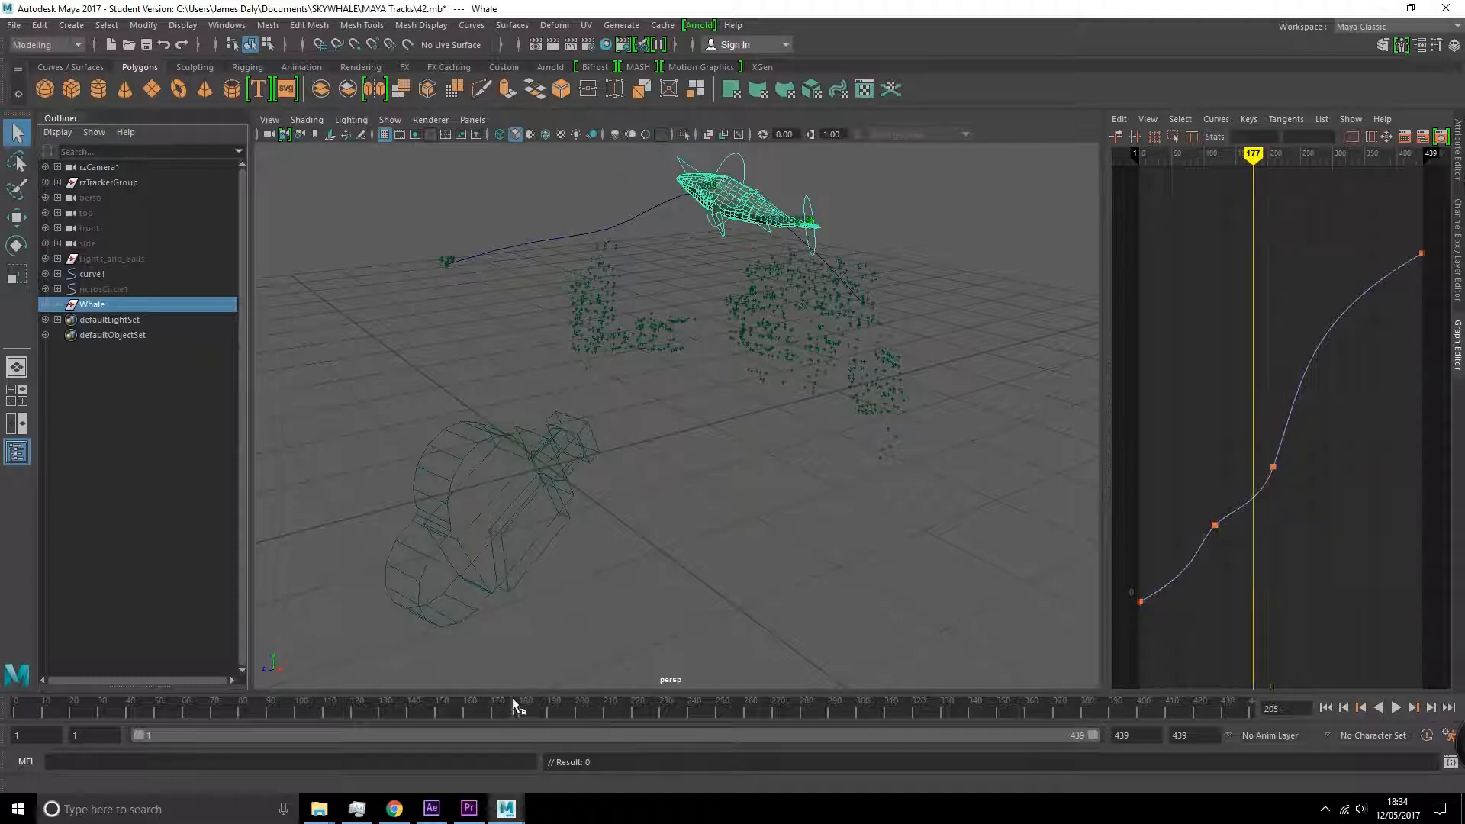
{"action": "key", "text": "space"}
{"action": "key", "text": "space"}
{"action": "mouse_move", "coordinate": [655, 708]}
{"action": "left_mouse_down"}
{"action": "mouse_move", "coordinate": [148, 692]}
{"action": "mouse_move", "coordinate": [510, 712]}
{"action": "mouse_move", "coordinate": [795, 691]}
{"action": "mouse_move", "coordinate": [1106, 727]}
{"action": "left_mouse_up"}
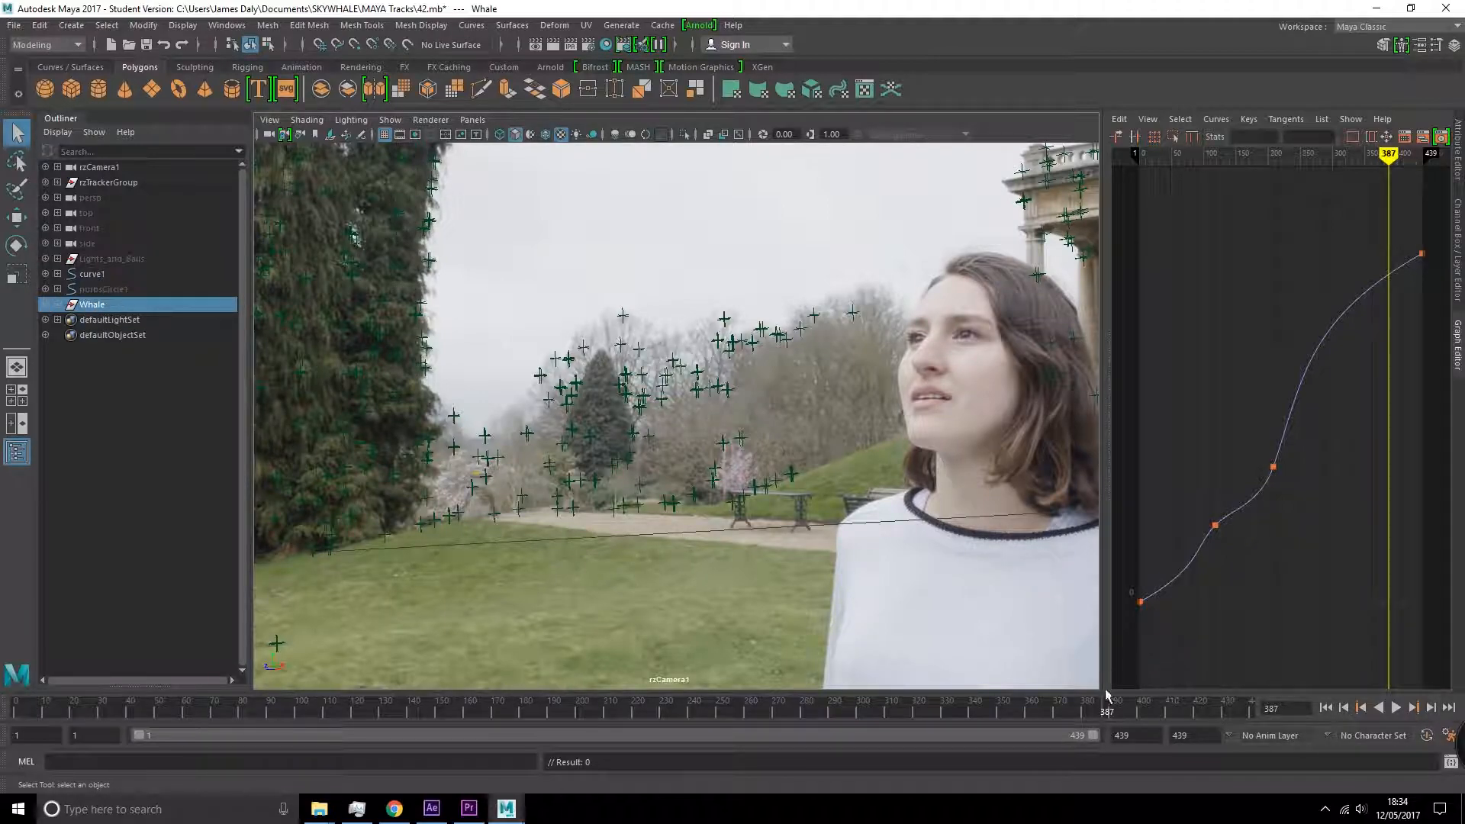
{"action": "left_click_drag", "start_coordinate": [997, 717], "coordinate": [929, 706]}
- Return to the full perspective view and unhide the Lights_and_Balls group
{"action": "key", "text": "space"}
{"action": "key", "text": "space"}
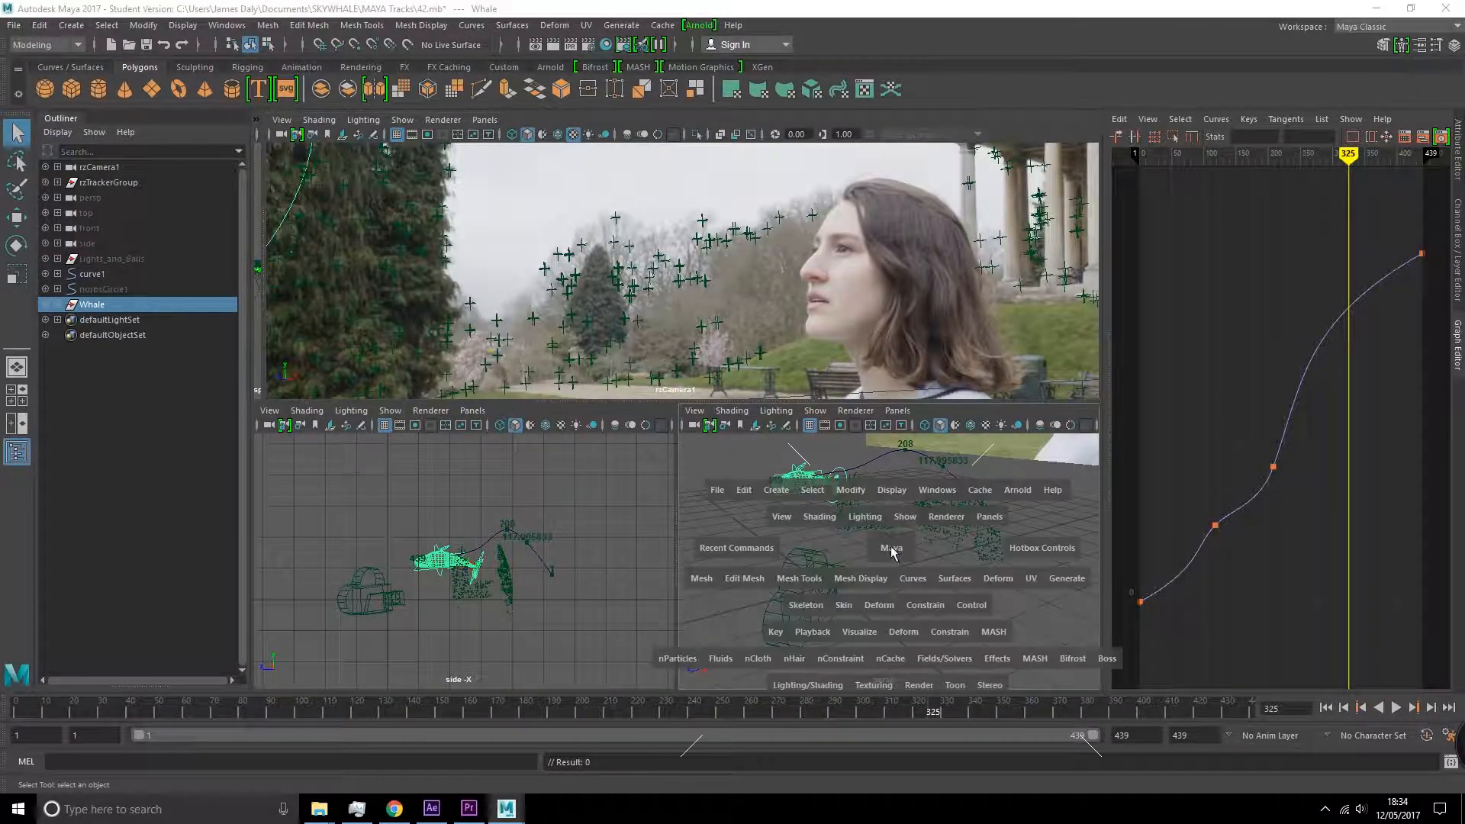
{"action": "left_click_drag", "start_coordinate": [645, 399], "coordinate": [297, 408], "text": "alt"}
{"action": "scroll", "coordinate": [896, 248], "scroll_direction": "down", "scroll_amount": 7}
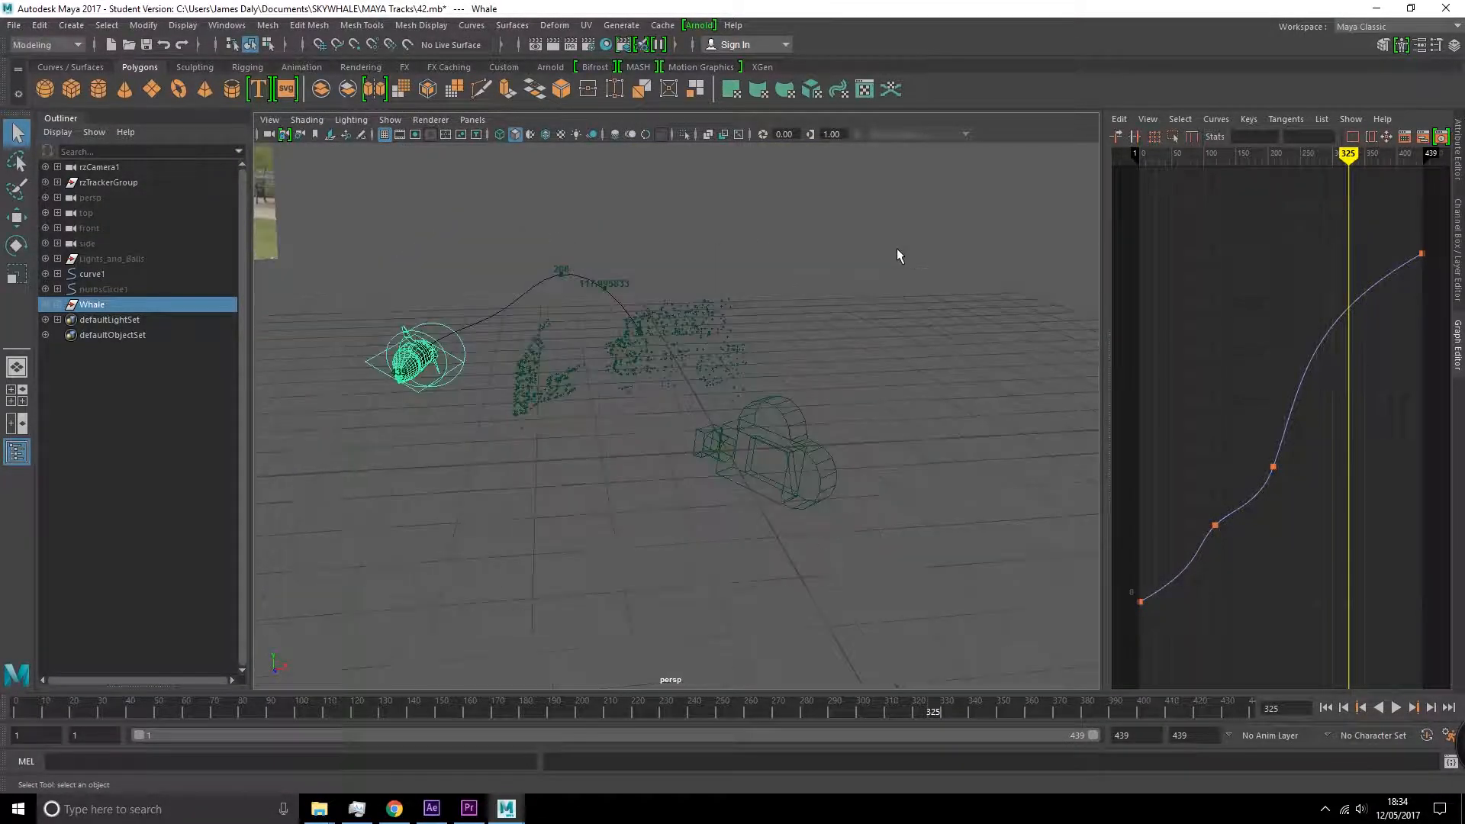
{"action": "left_click", "coordinate": [698, 25]}
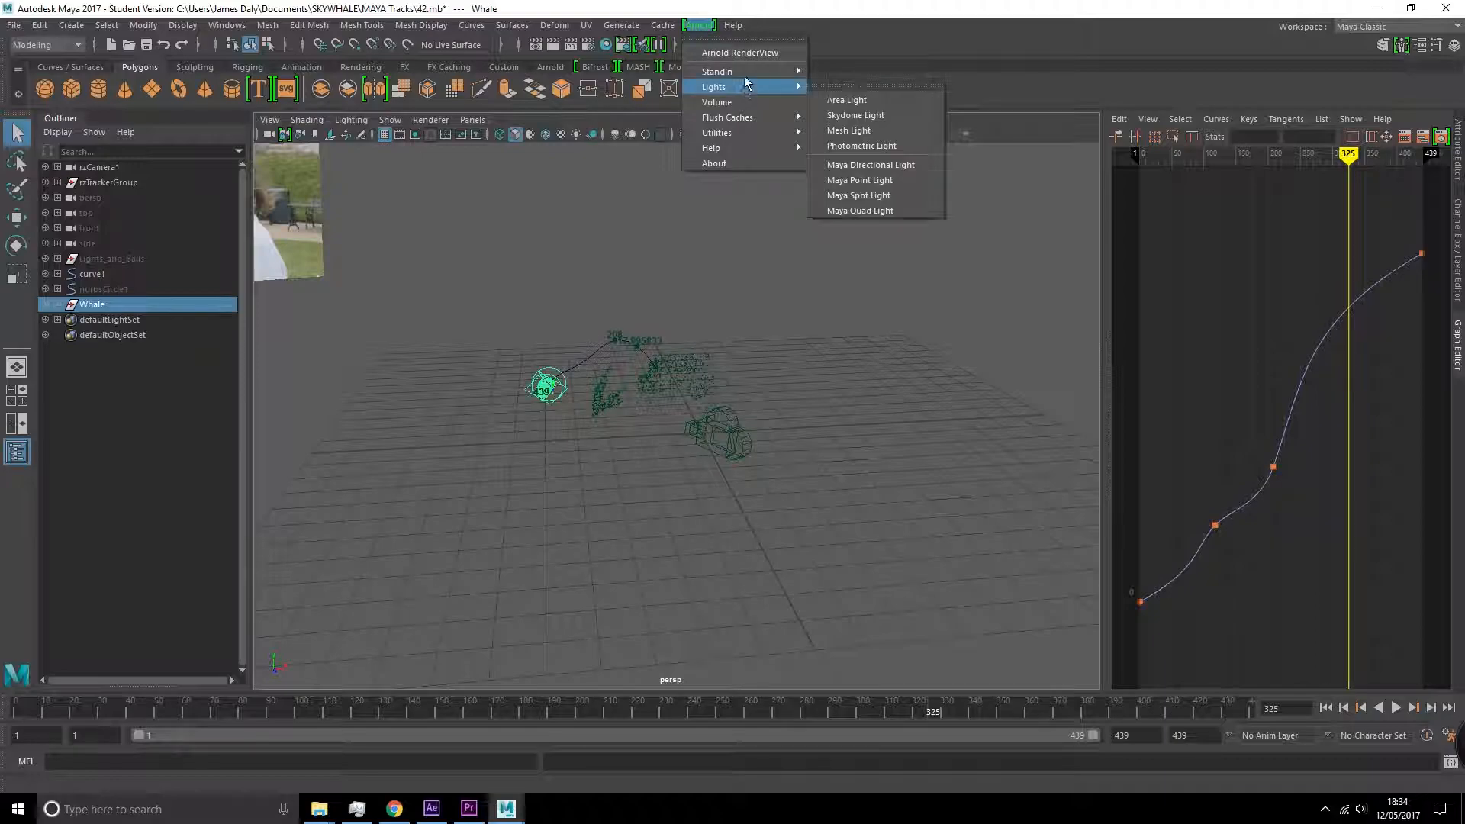
{"action": "mouse_move", "coordinate": [766, 86]}
{"action": "left_click", "coordinate": [136, 258]}
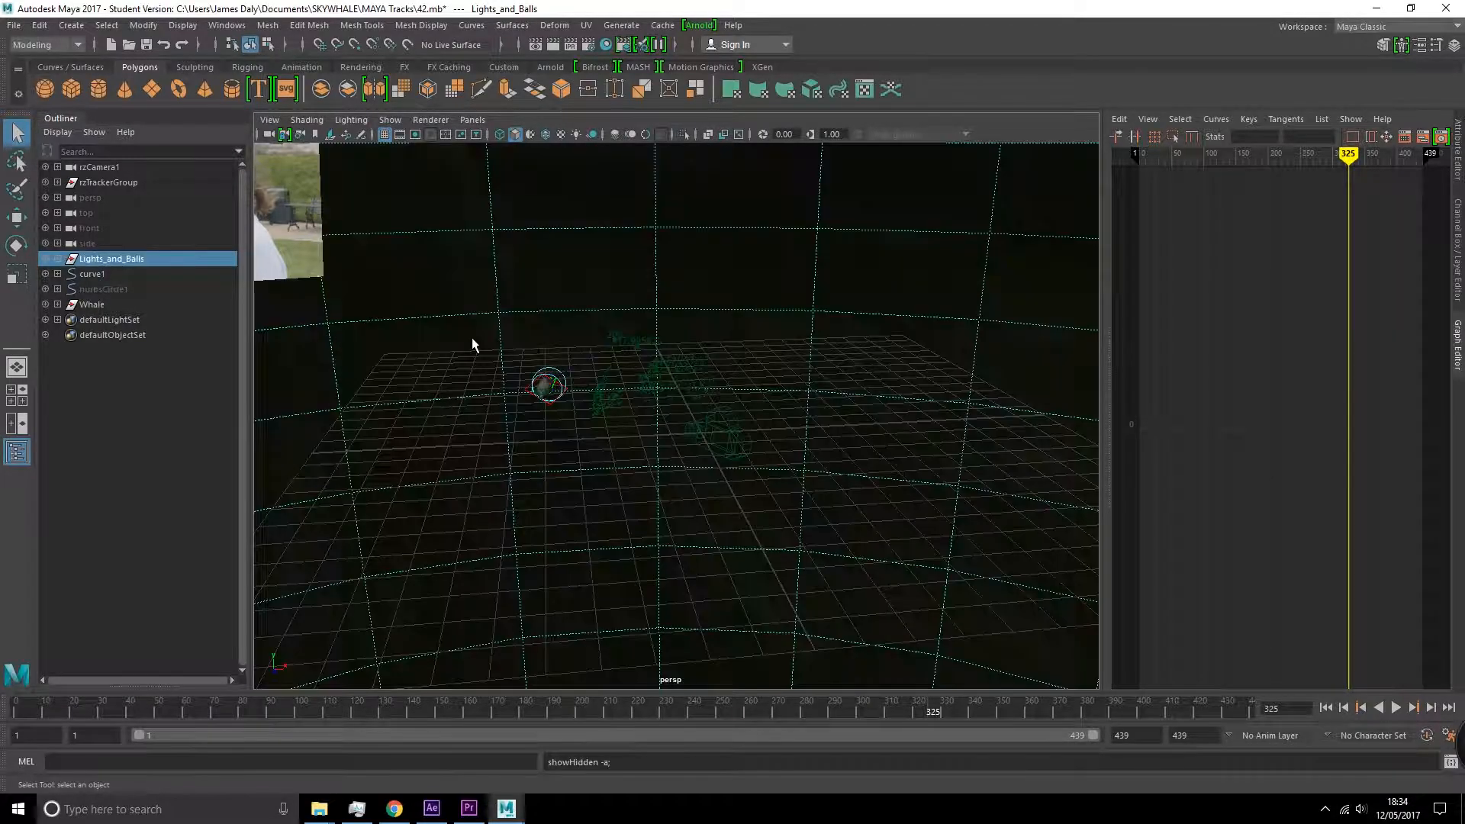
- Select the Arnold skydome light around the scene and examine its SkyDomeLight attributes and Format options
{"action": "left_click_drag", "start_coordinate": [472, 338], "coordinate": [763, 349], "text": "alt"}
{"action": "left_click_drag", "start_coordinate": [804, 455], "coordinate": [918, 322], "text": "alt"}
{"action": "left_click_drag", "start_coordinate": [565, 278], "coordinate": [638, 183], "text": "alt"}
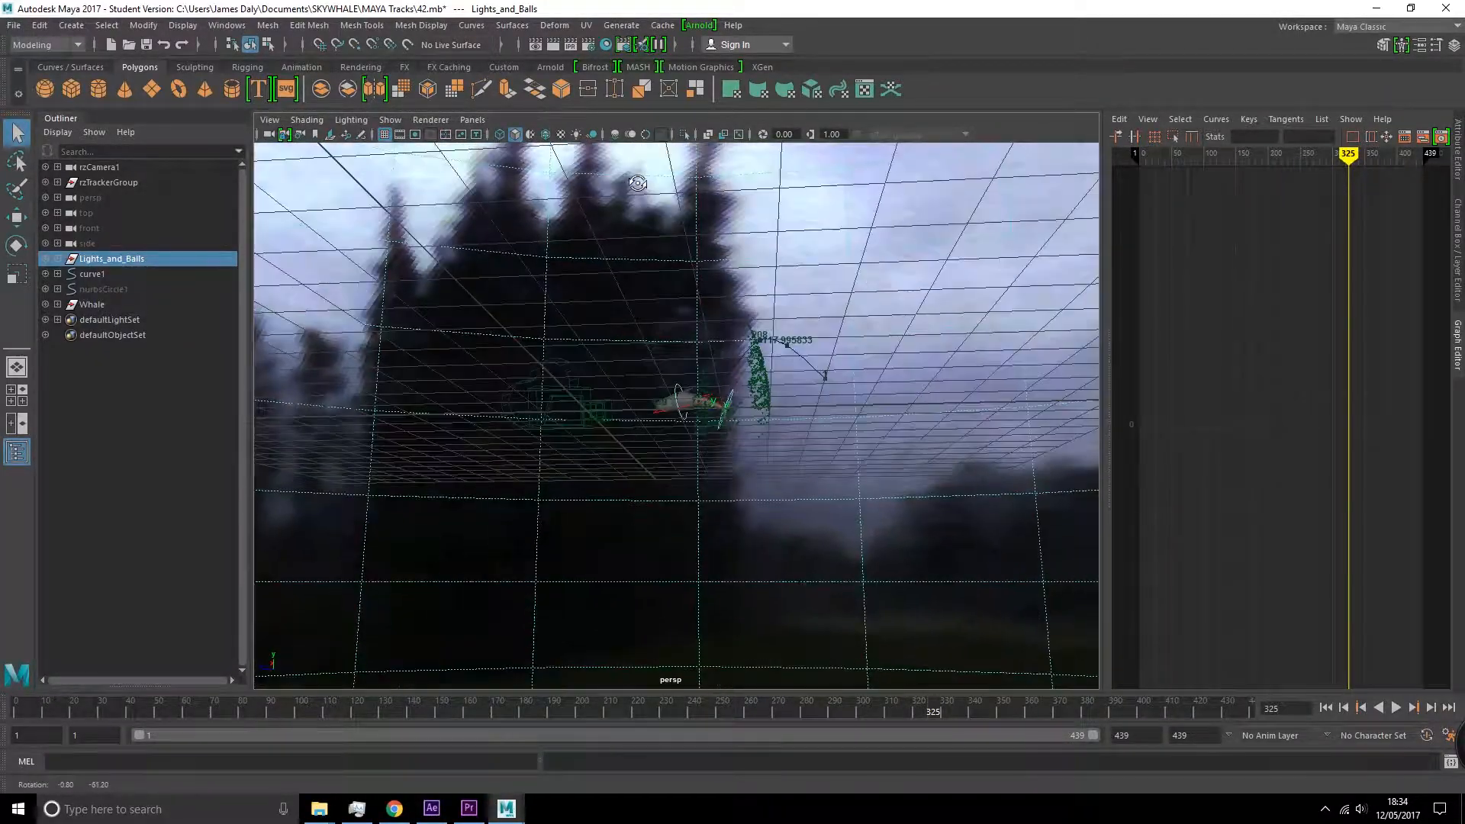
{"action": "left_click_drag", "start_coordinate": [576, 311], "coordinate": [671, 295], "text": "alt"}
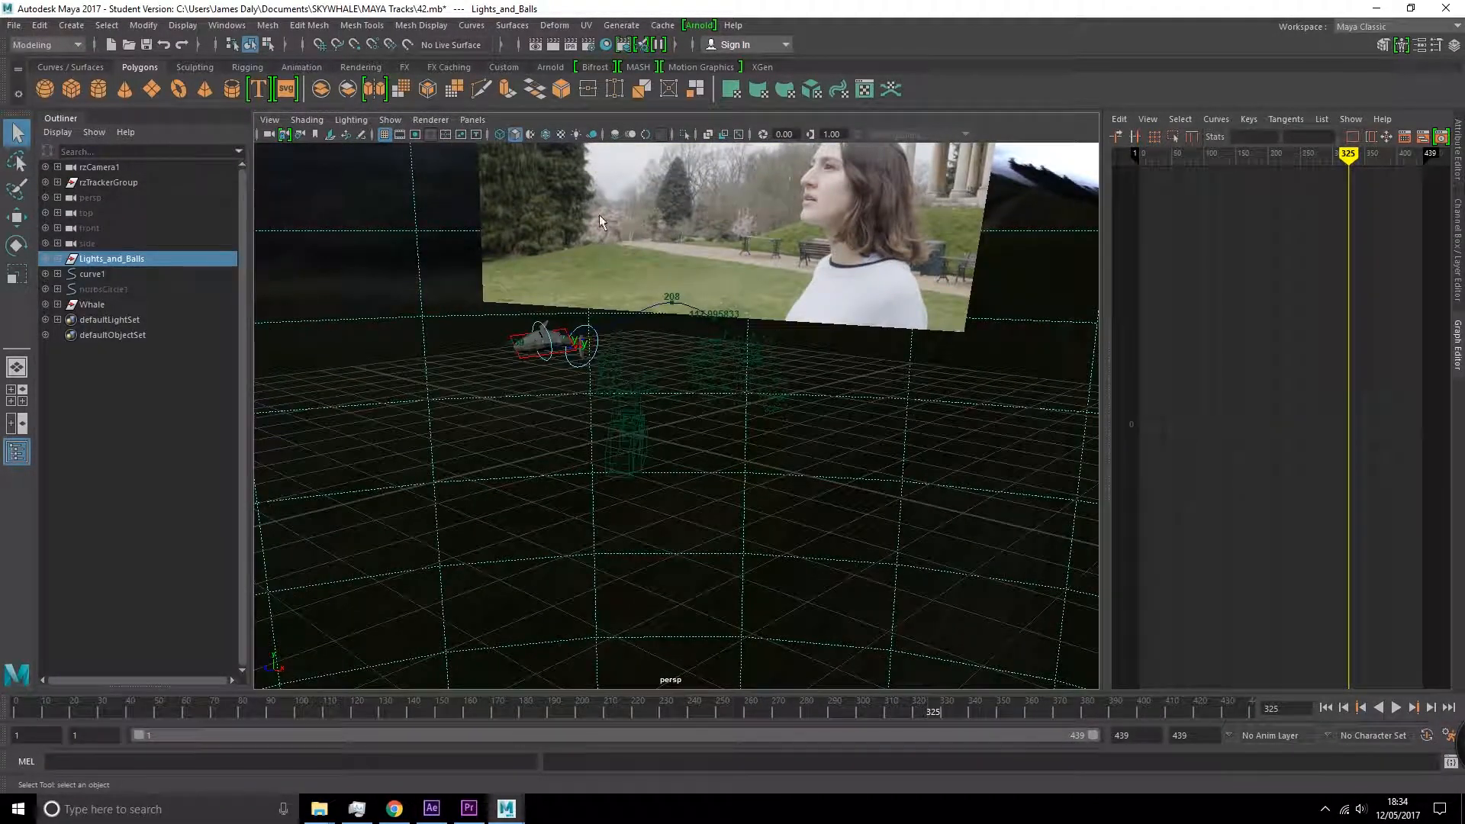
{"action": "left_click", "coordinate": [1457, 167]}
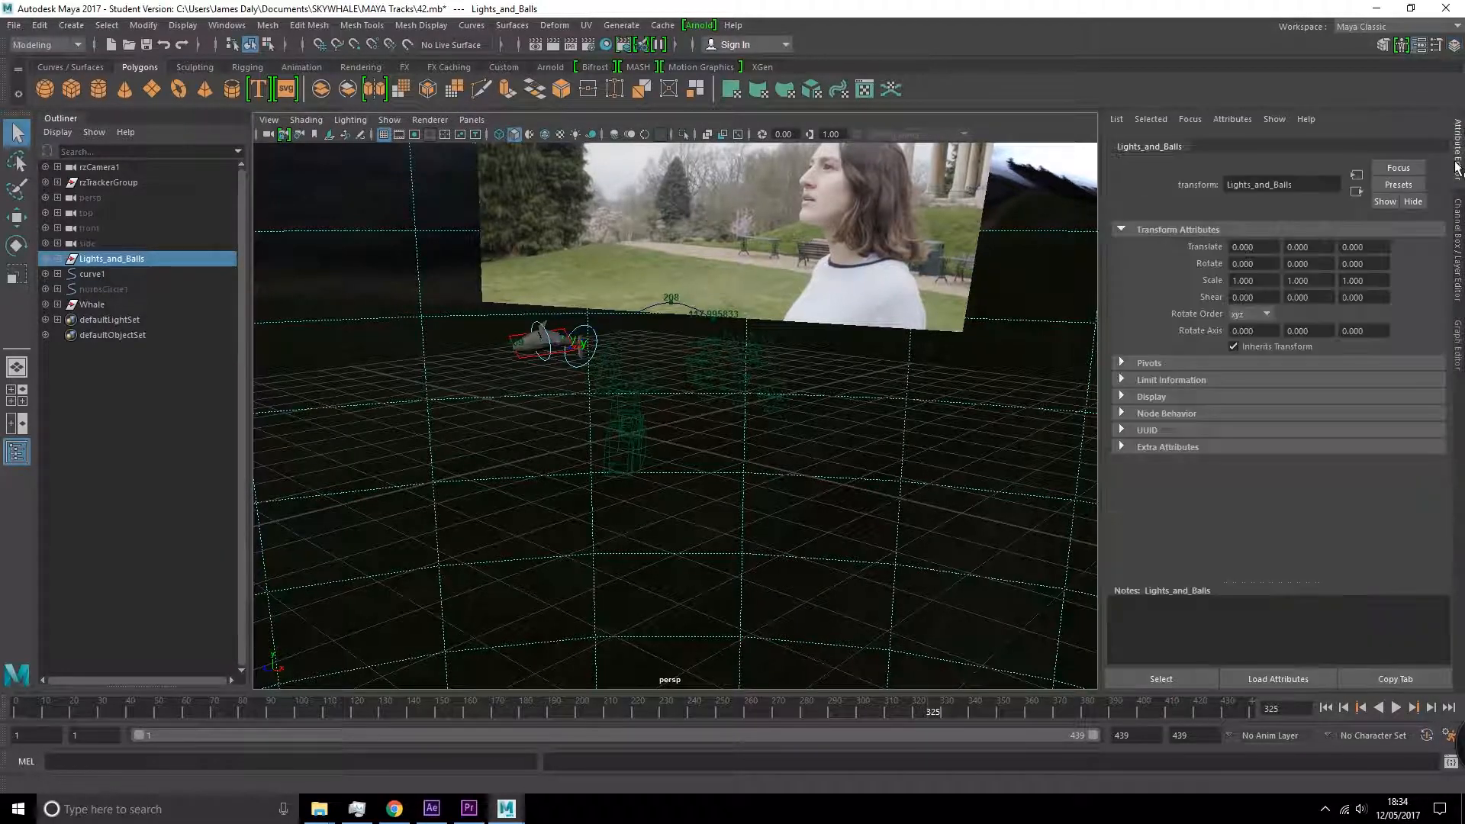
{"action": "left_click", "coordinate": [1121, 228]}
{"action": "left_click", "coordinate": [370, 210]}
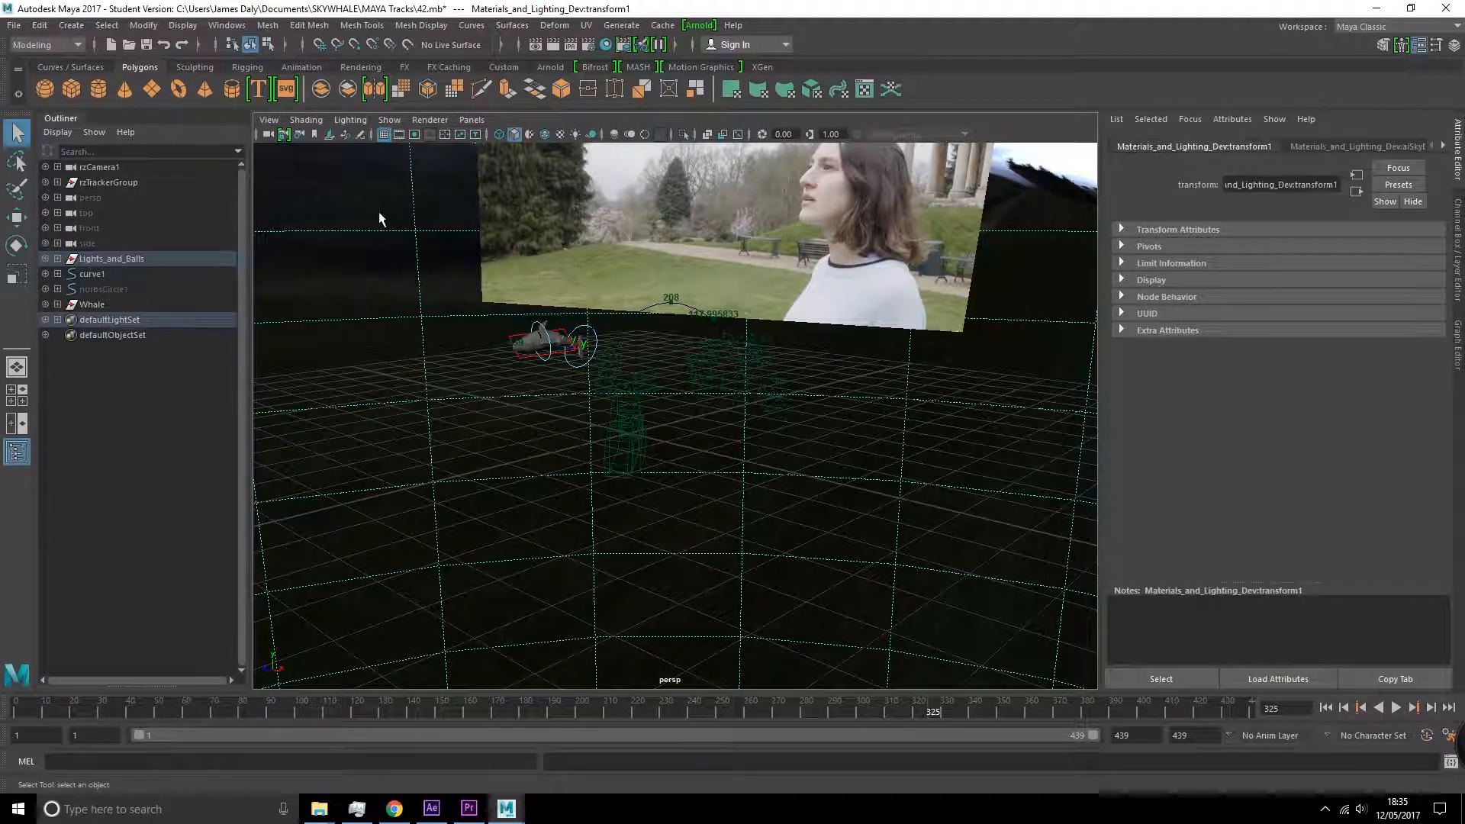
{"action": "left_click", "coordinate": [1318, 145]}
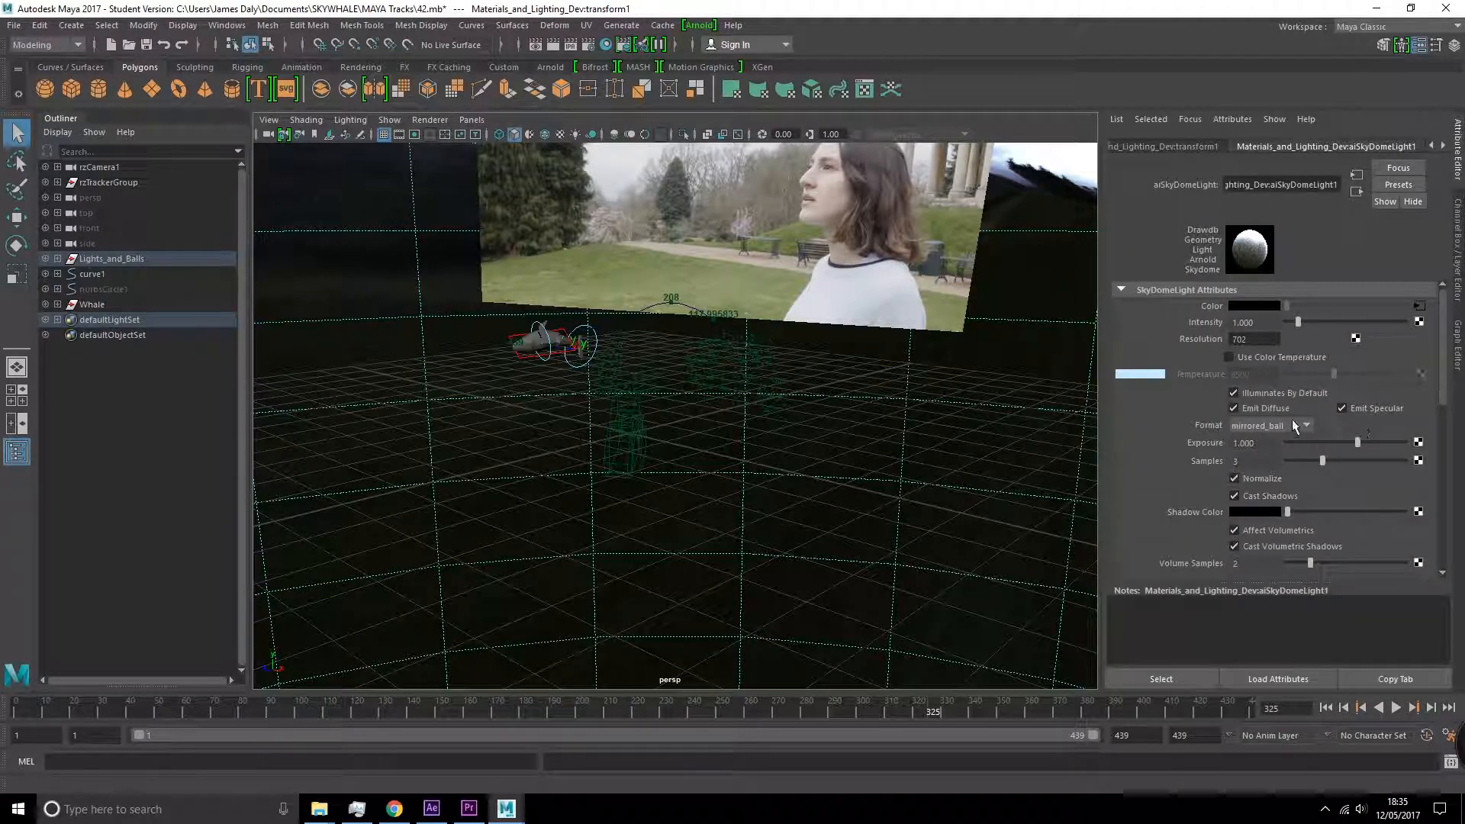
{"action": "left_click", "coordinate": [1255, 426]}
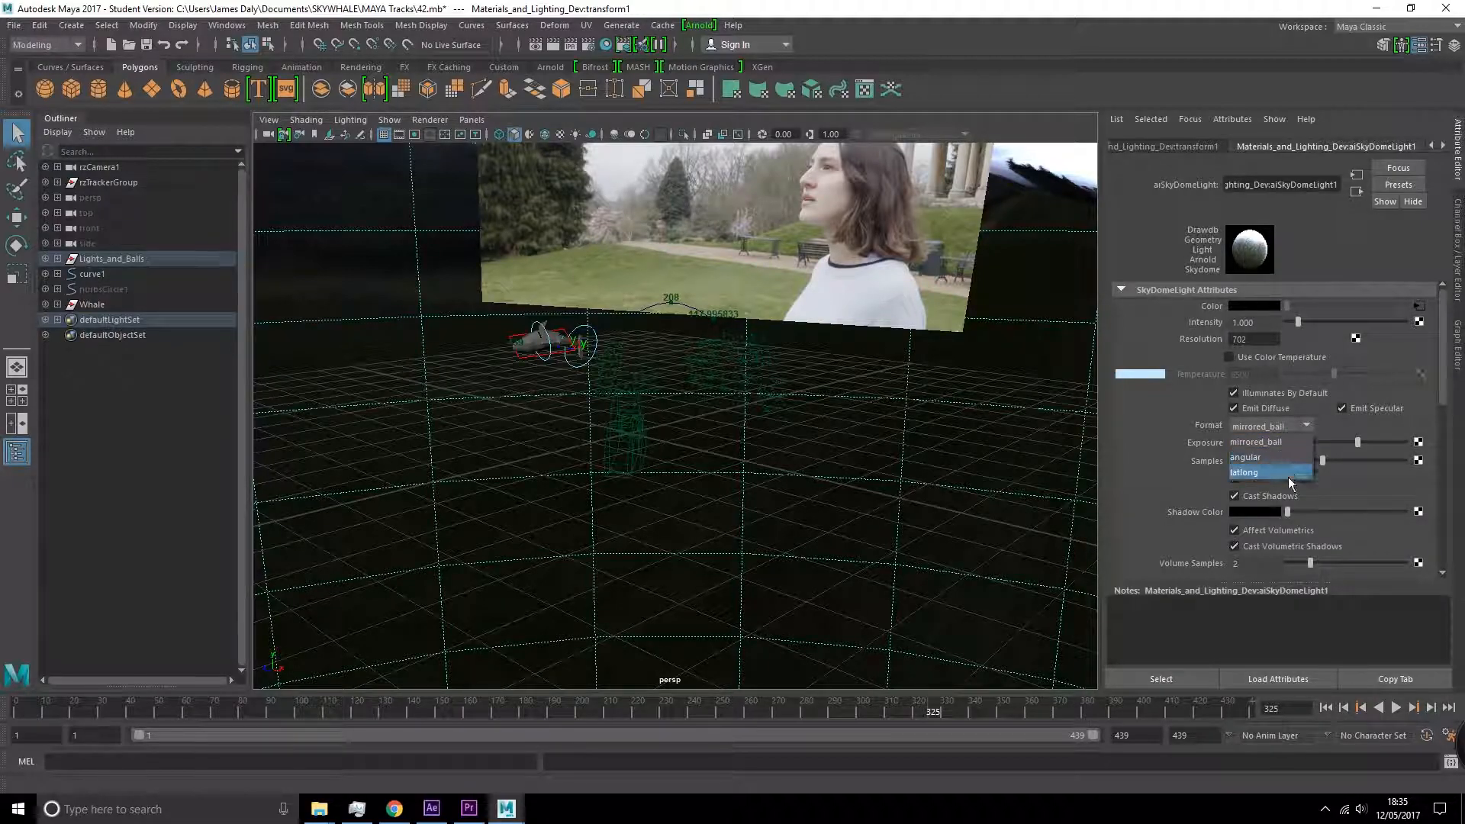
{"action": "left_click", "coordinate": [1384, 383]}
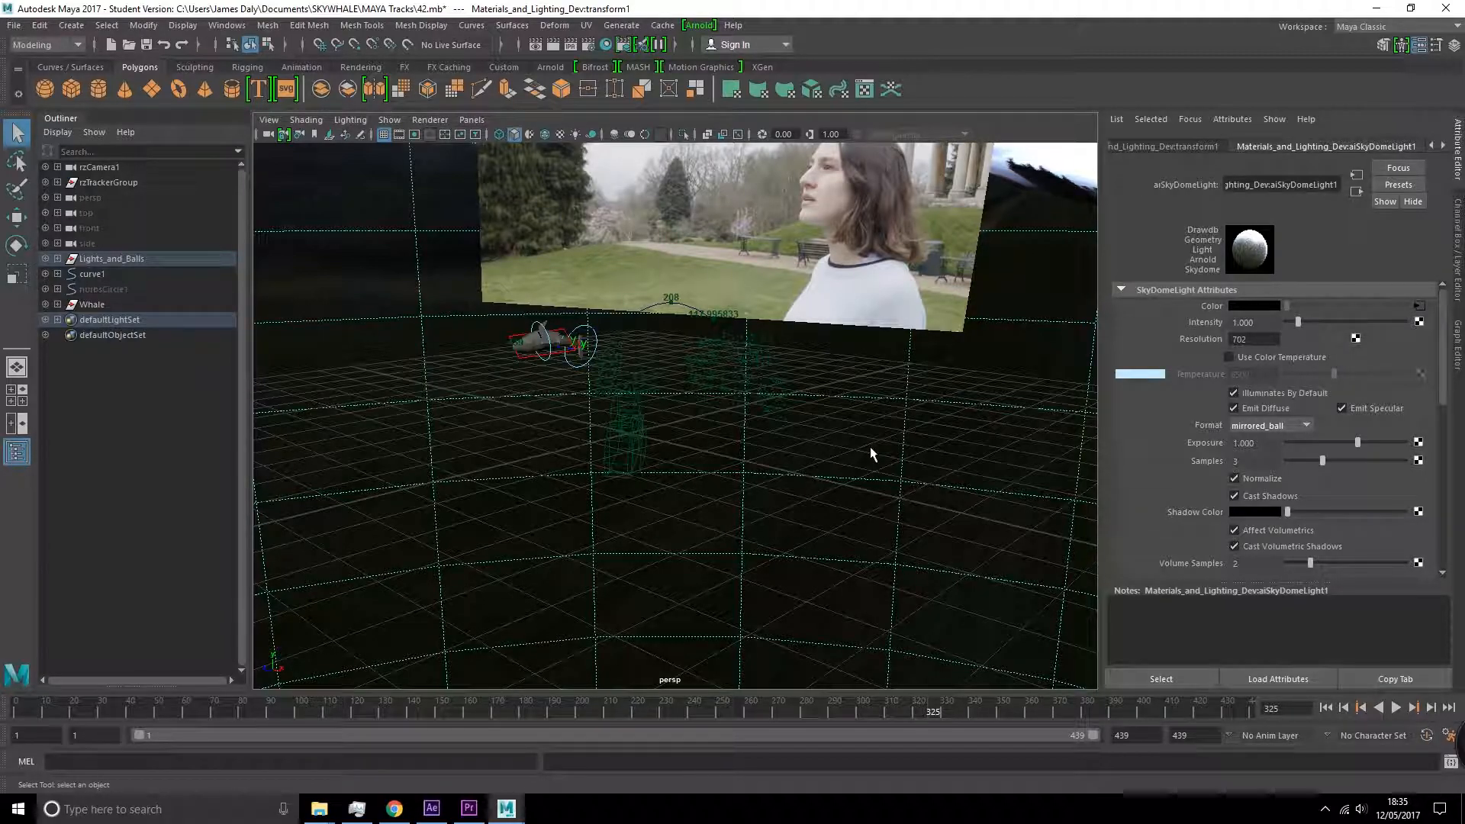
- Examine the skydome's environment image around the whale and the footage plane from several angles
{"action": "scroll", "coordinate": [772, 439], "scroll_direction": "down", "scroll_amount": 10}
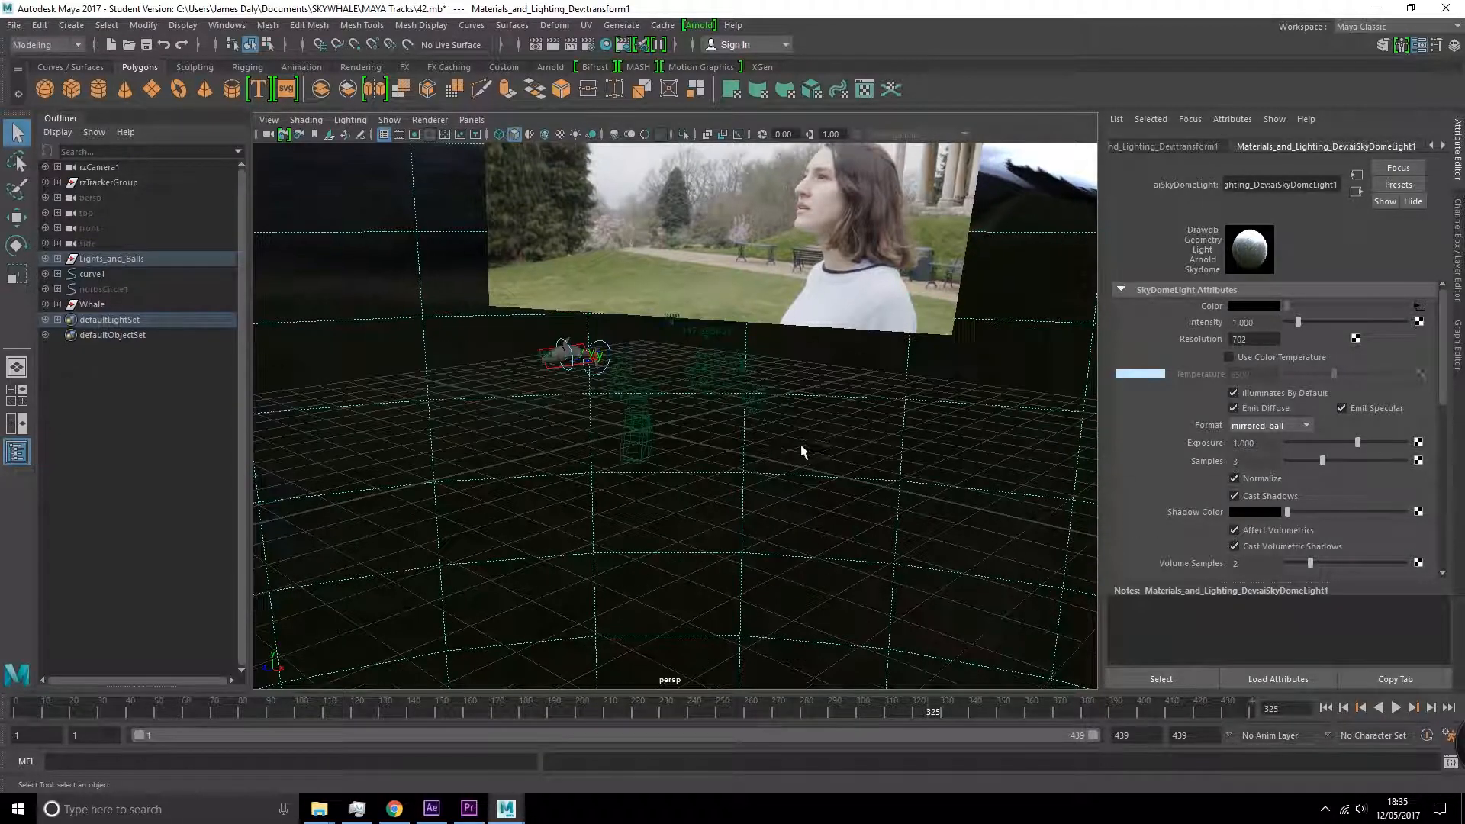
{"action": "scroll", "coordinate": [959, 425], "scroll_direction": "up", "scroll_amount": 10}
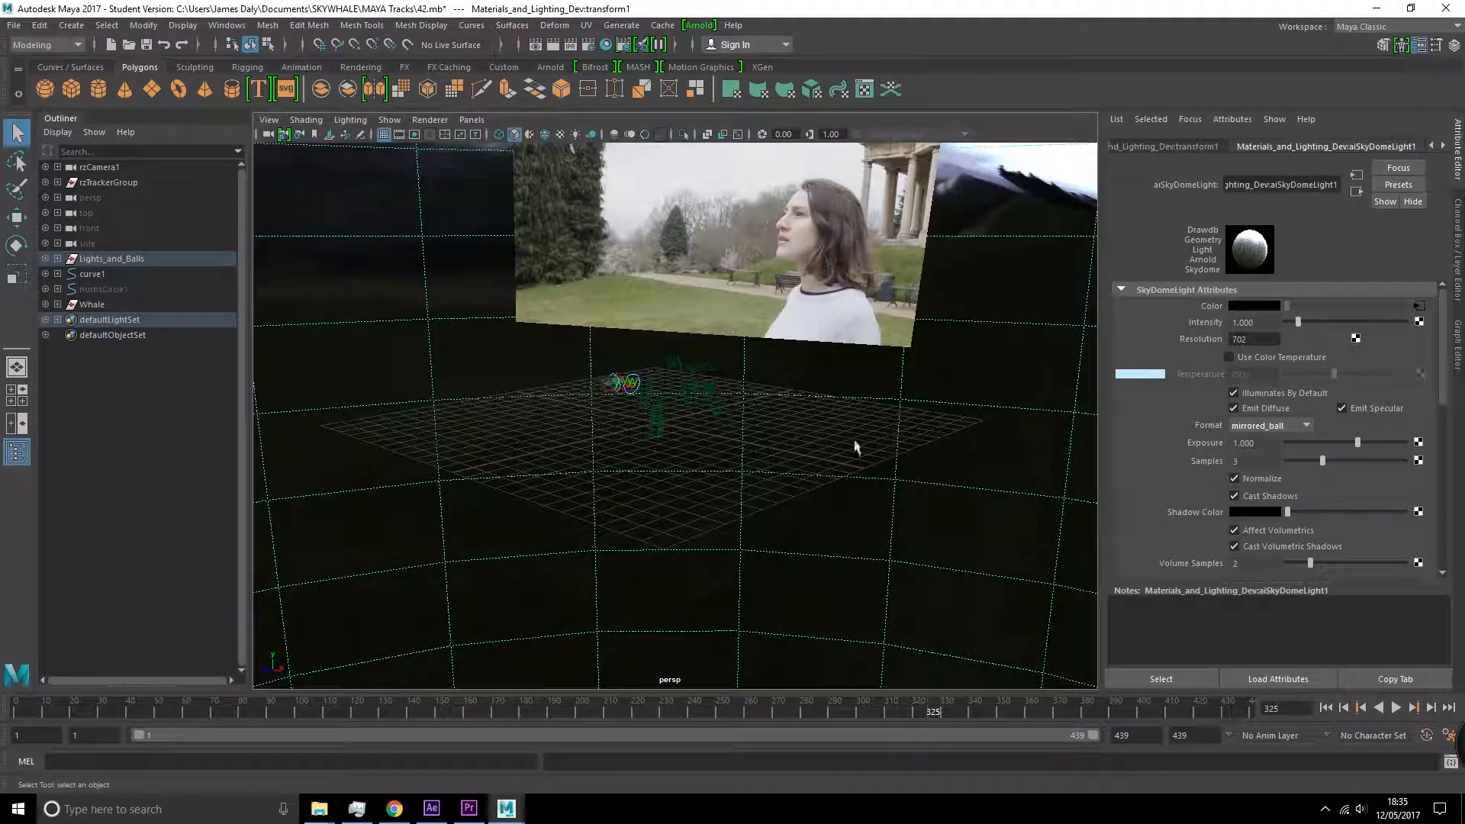
{"action": "left_click_drag", "start_coordinate": [746, 503], "coordinate": [756, 372], "text": "alt"}
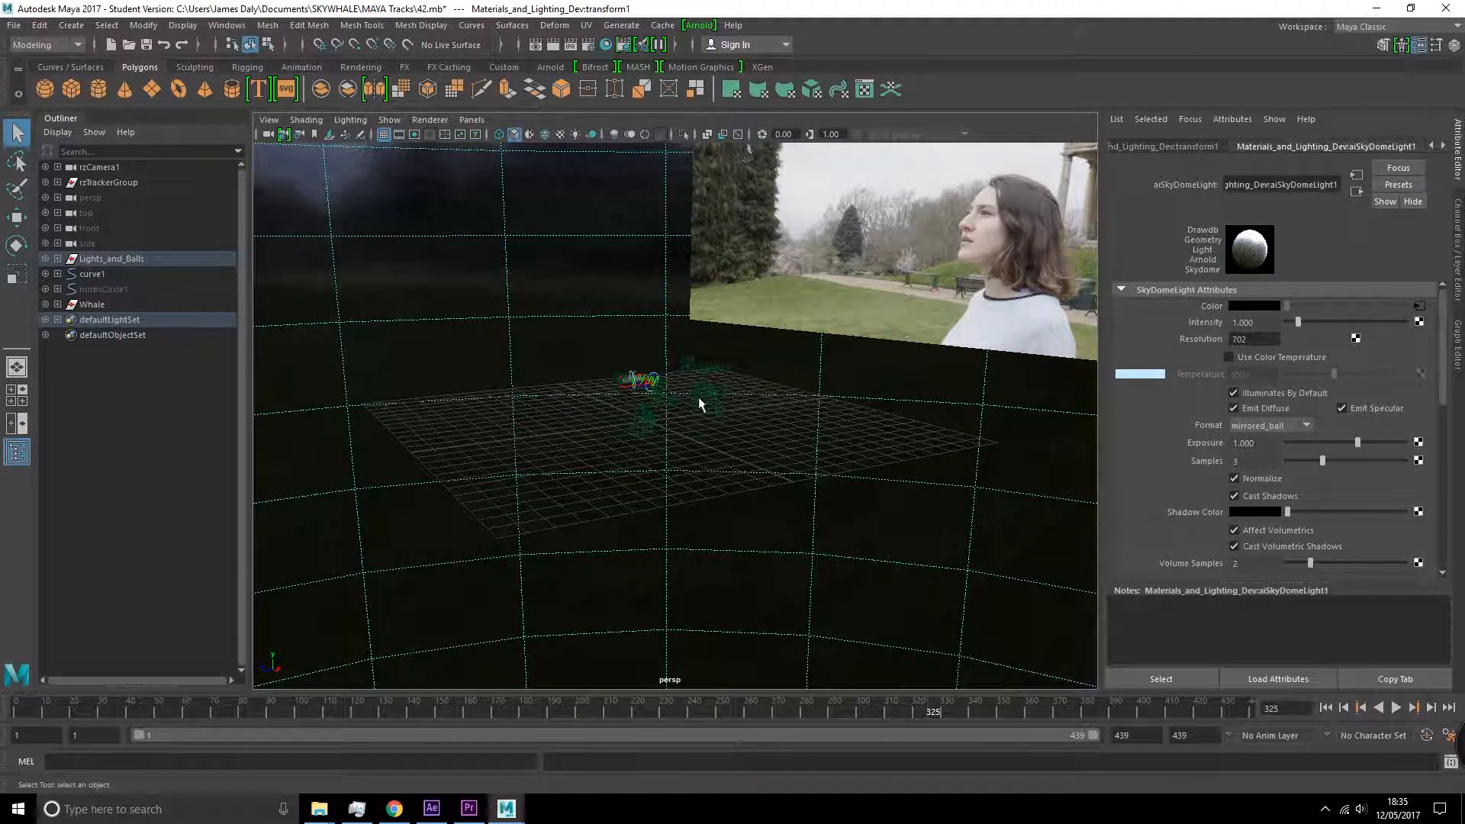
{"action": "left_click_drag", "start_coordinate": [708, 426], "coordinate": [816, 578], "text": "alt"}
{"action": "left_click_drag", "start_coordinate": [1085, 531], "coordinate": [550, 527], "text": "alt"}
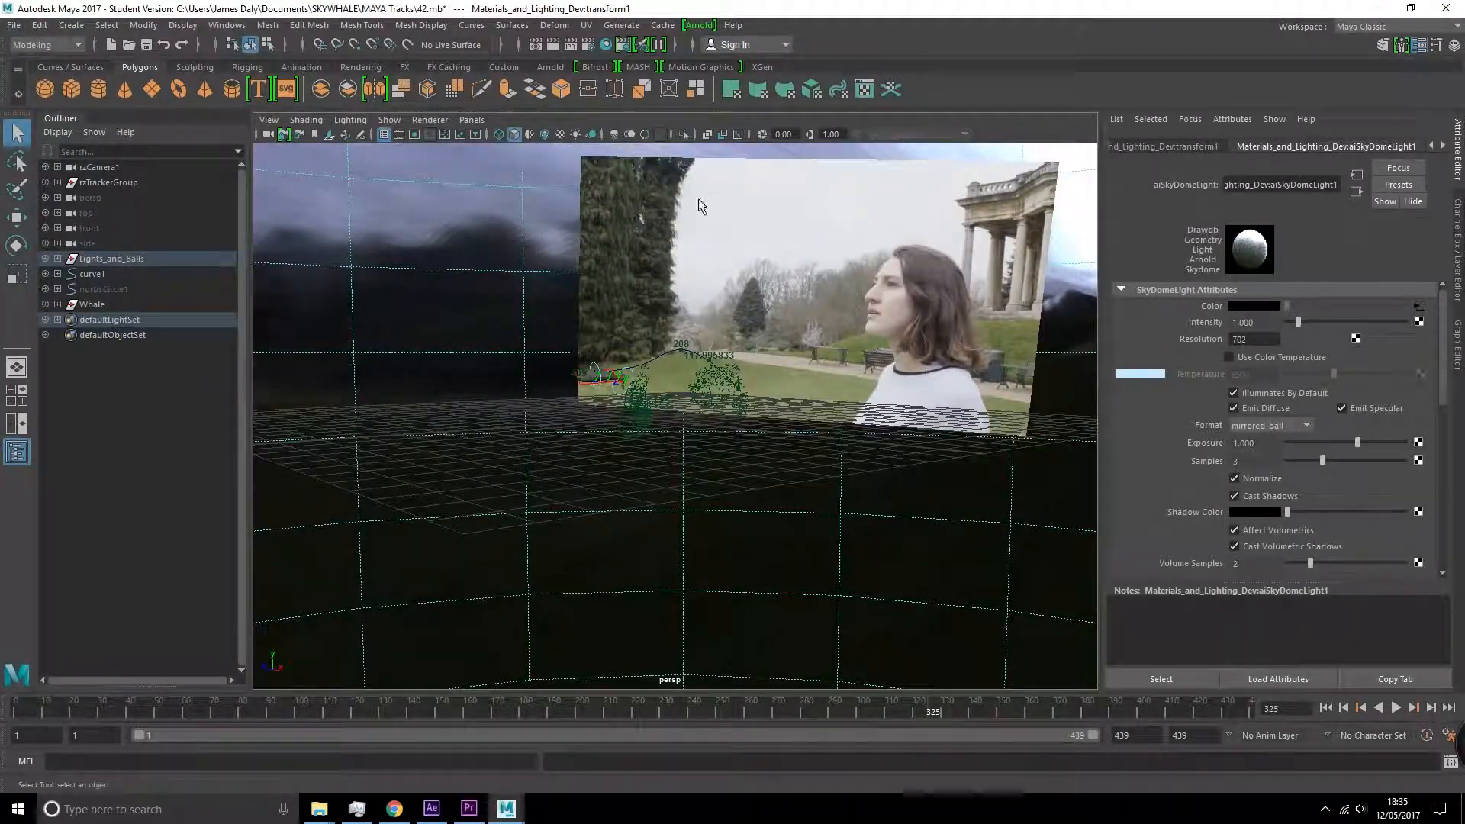
{"action": "left_click_drag", "start_coordinate": [969, 362], "coordinate": [889, 379], "text": "alt"}
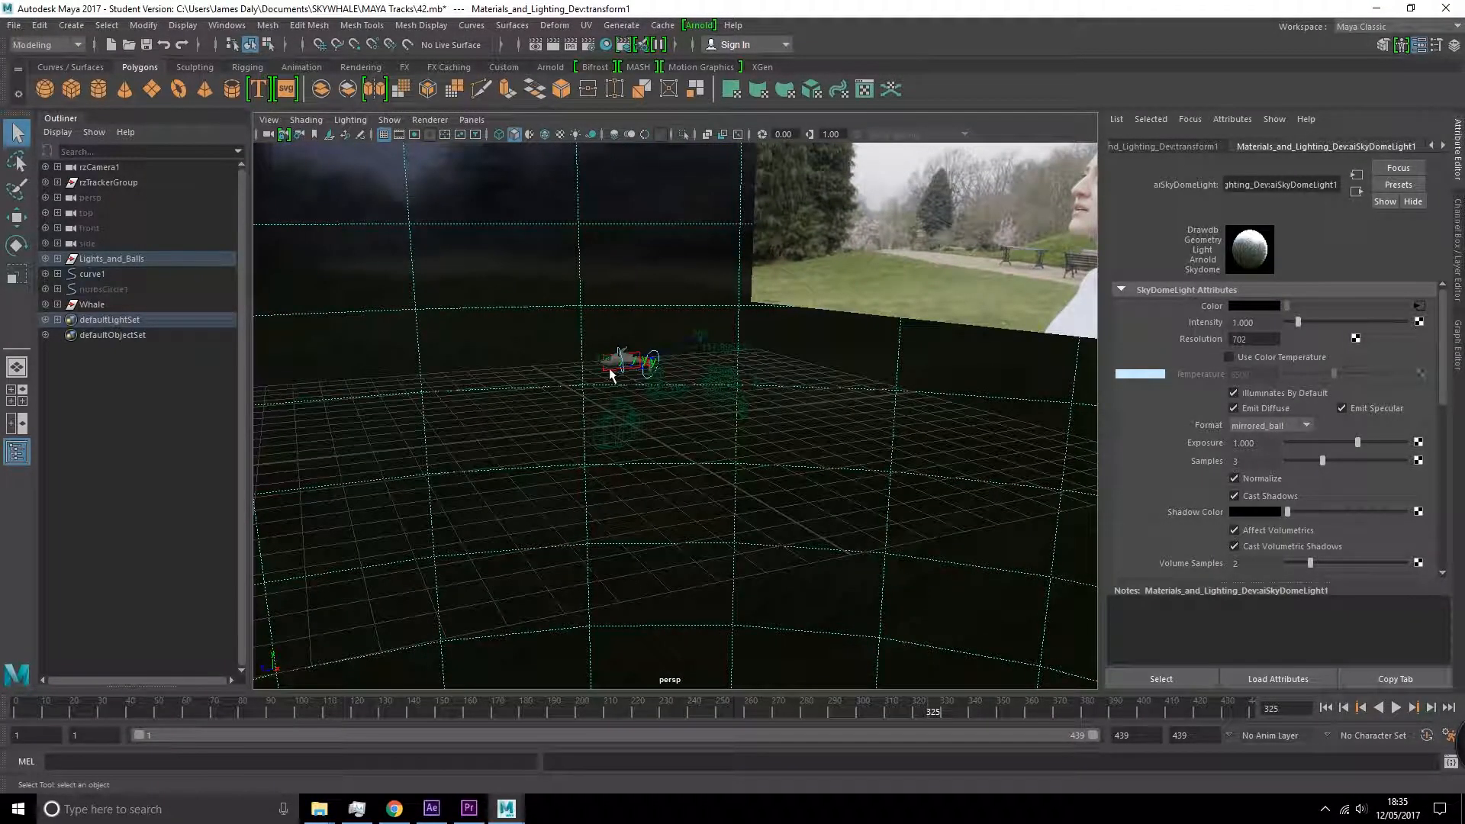
{"action": "left_click_drag", "start_coordinate": [712, 360], "coordinate": [919, 366], "text": "alt"}
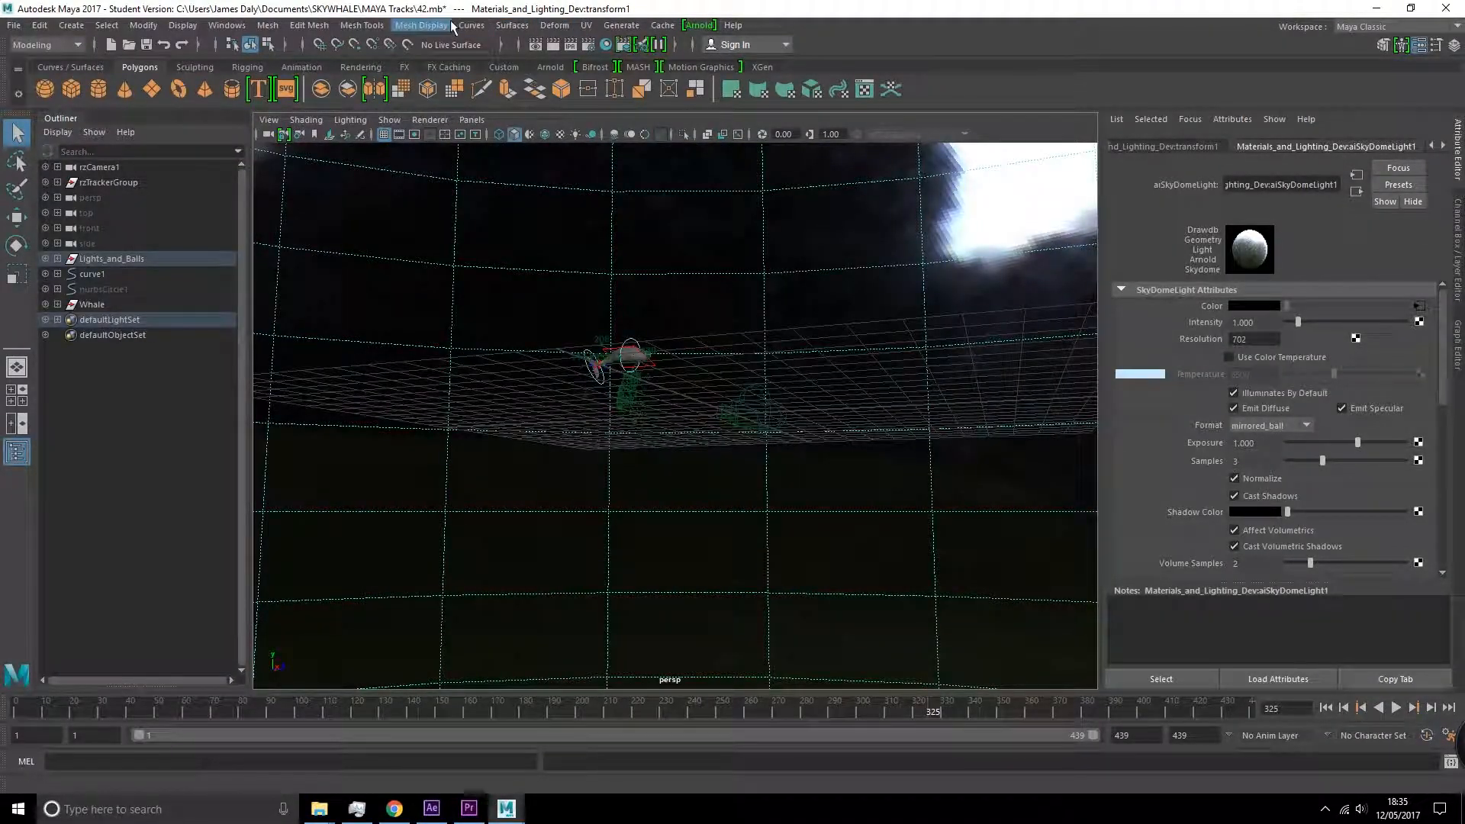
- Switch to the Rendering menu set and open the Render Settings with Arnold Renderer chosen
{"action": "left_click", "coordinate": [46, 45]}
{"action": "left_click", "coordinate": [38, 125]}
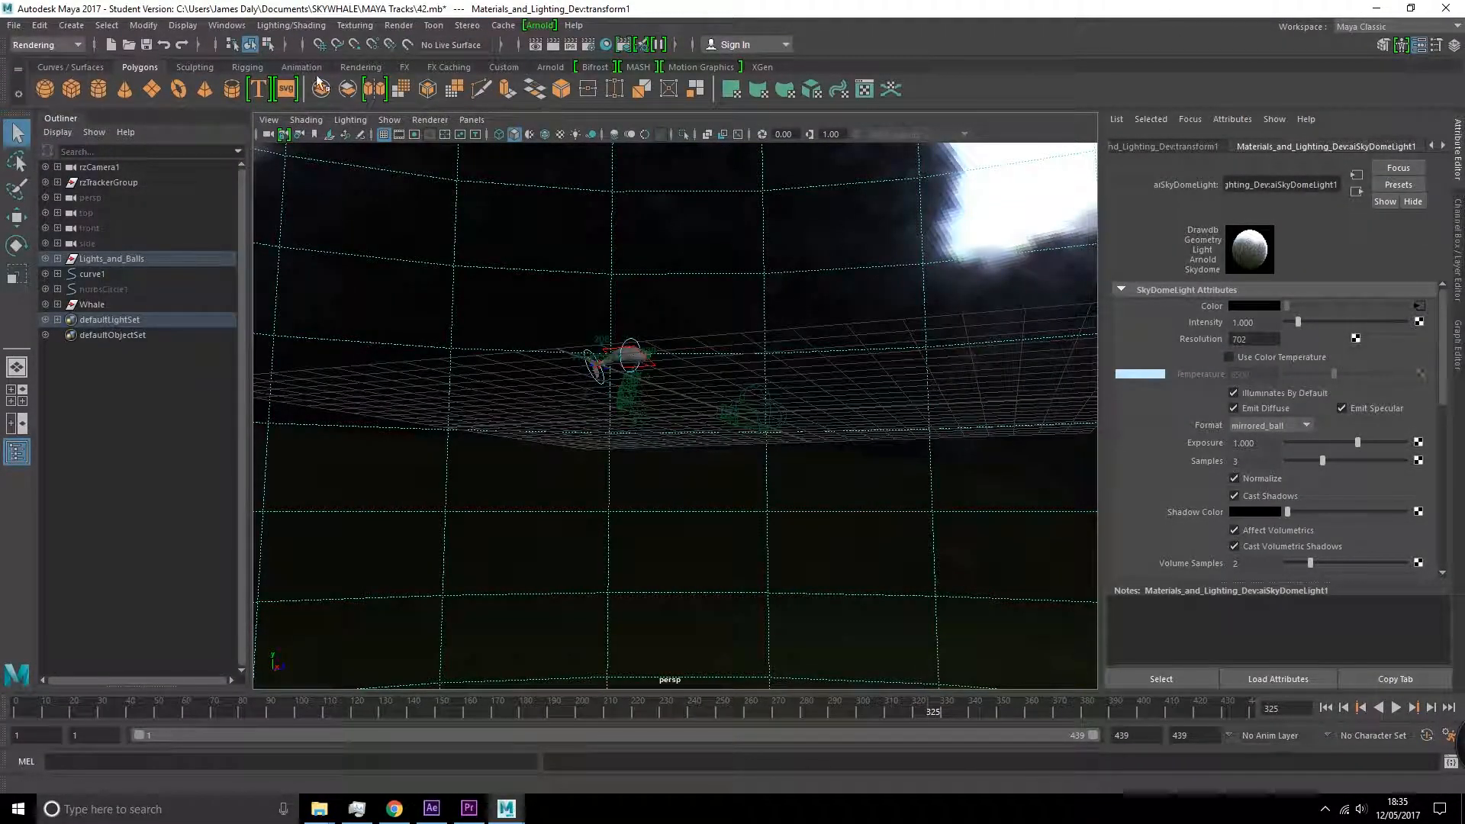
{"action": "left_click", "coordinate": [399, 26]}
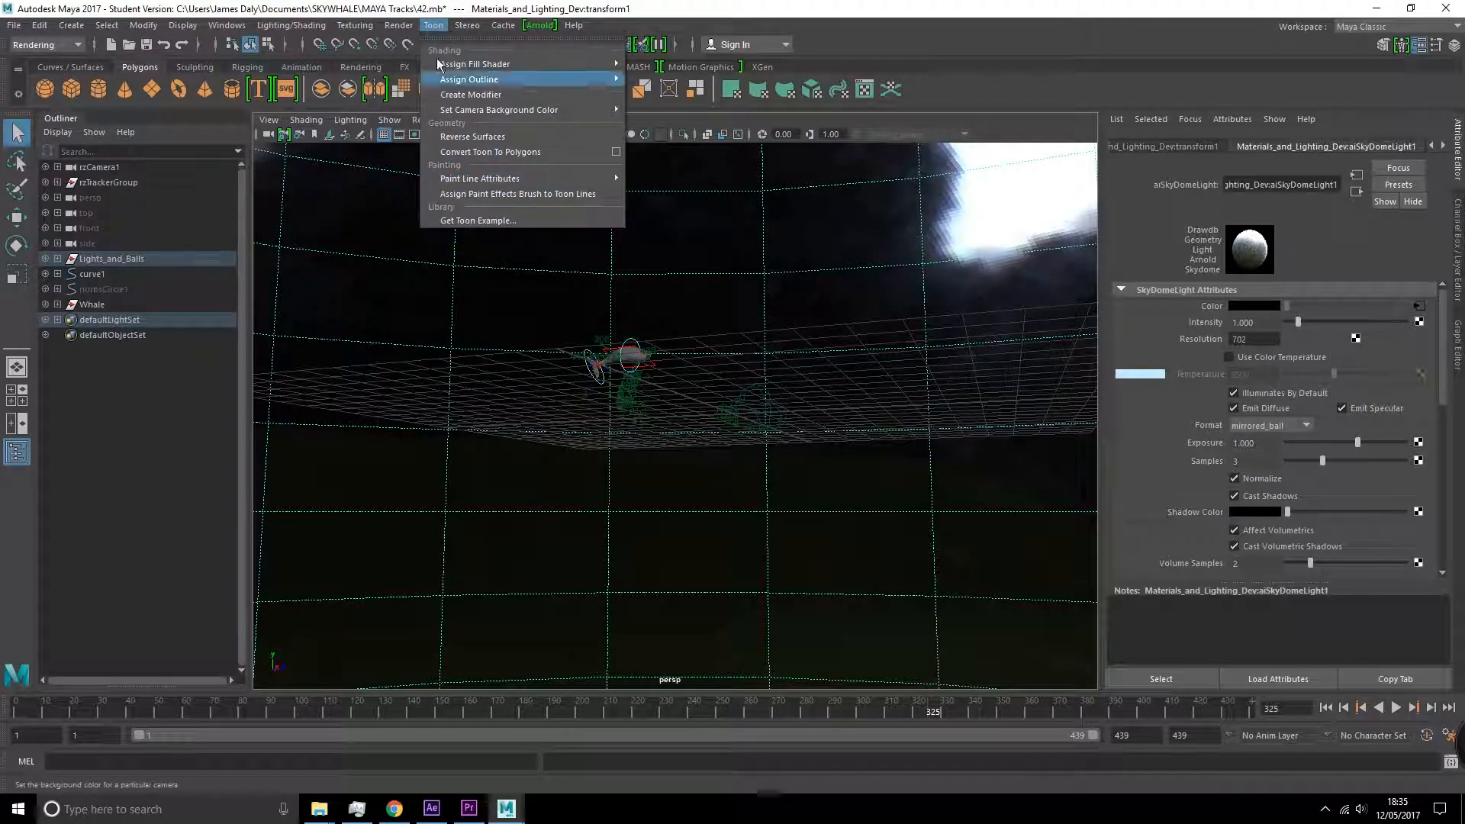
{"action": "mouse_move", "coordinate": [398, 25]}
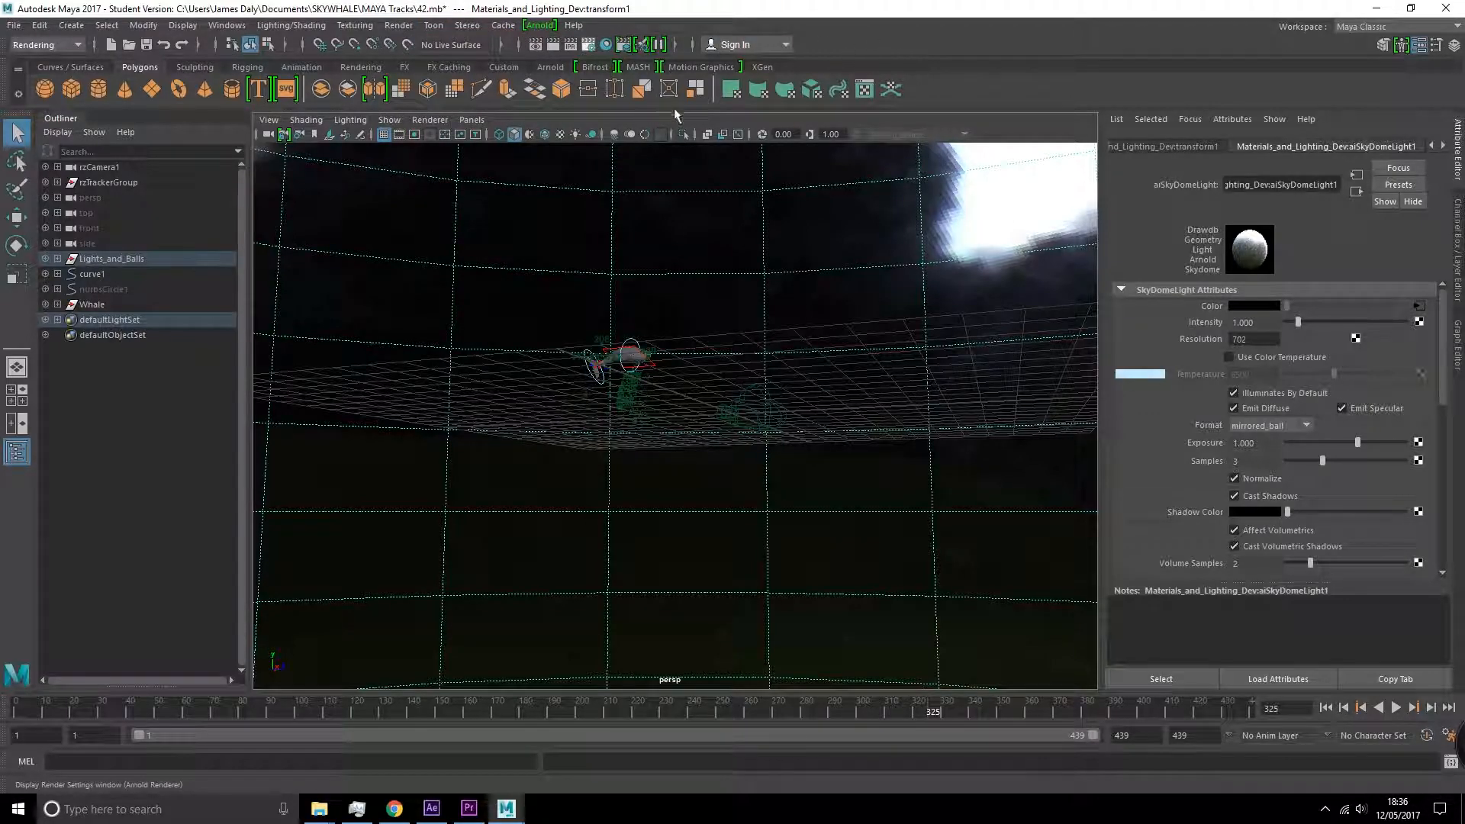
{"action": "left_click", "coordinate": [589, 45]}
{"action": "left_click_drag", "start_coordinate": [371, 164], "coordinate": [1166, 79]}
{"action": "left_click", "coordinate": [1094, 137]}
{"action": "left_click", "coordinate": [1120, 214]}
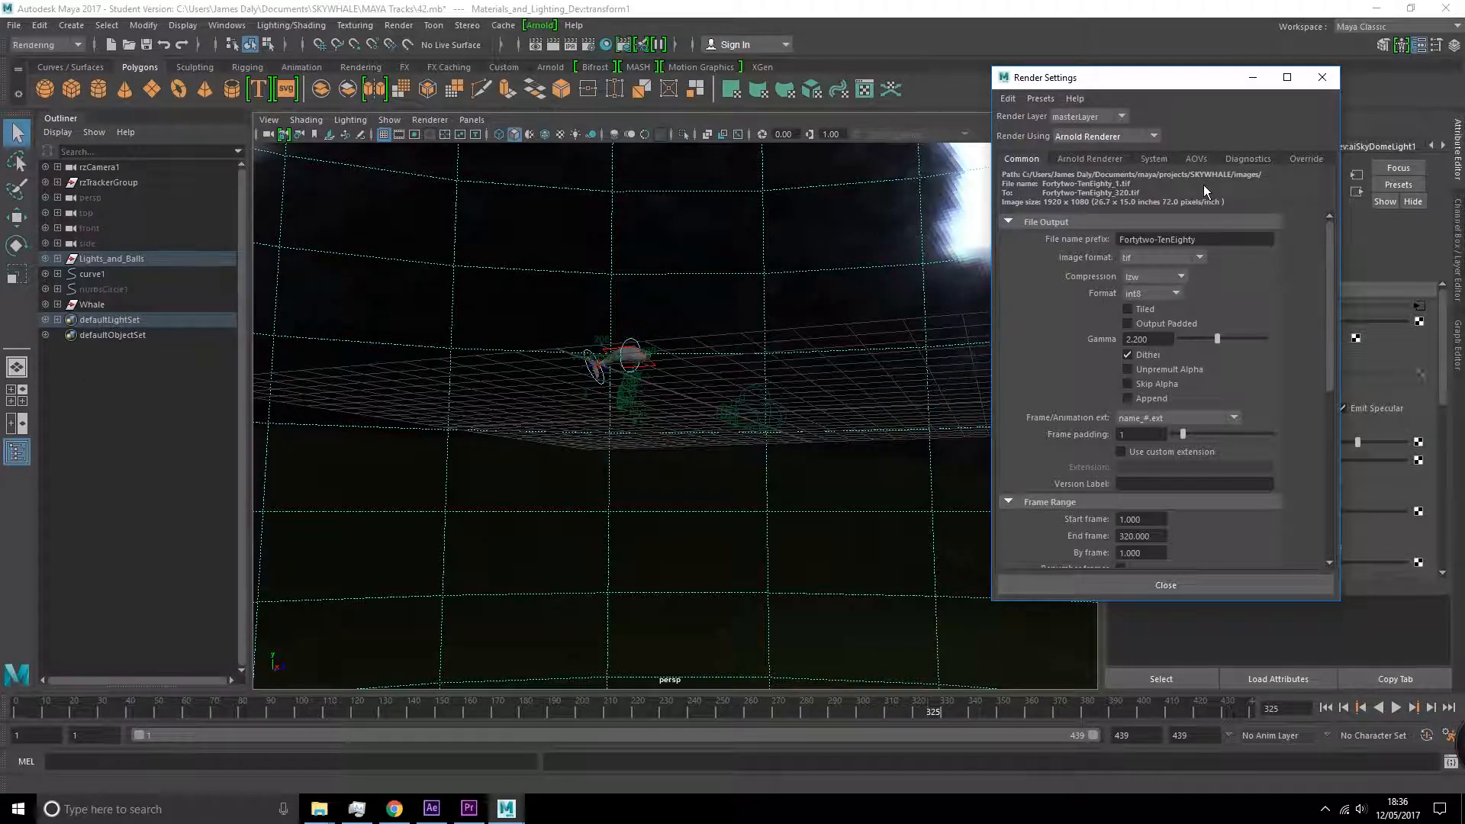
- Examine the image format choices in the Render Settings and the available sequence and batch render commands
{"action": "left_click", "coordinate": [1144, 258]}
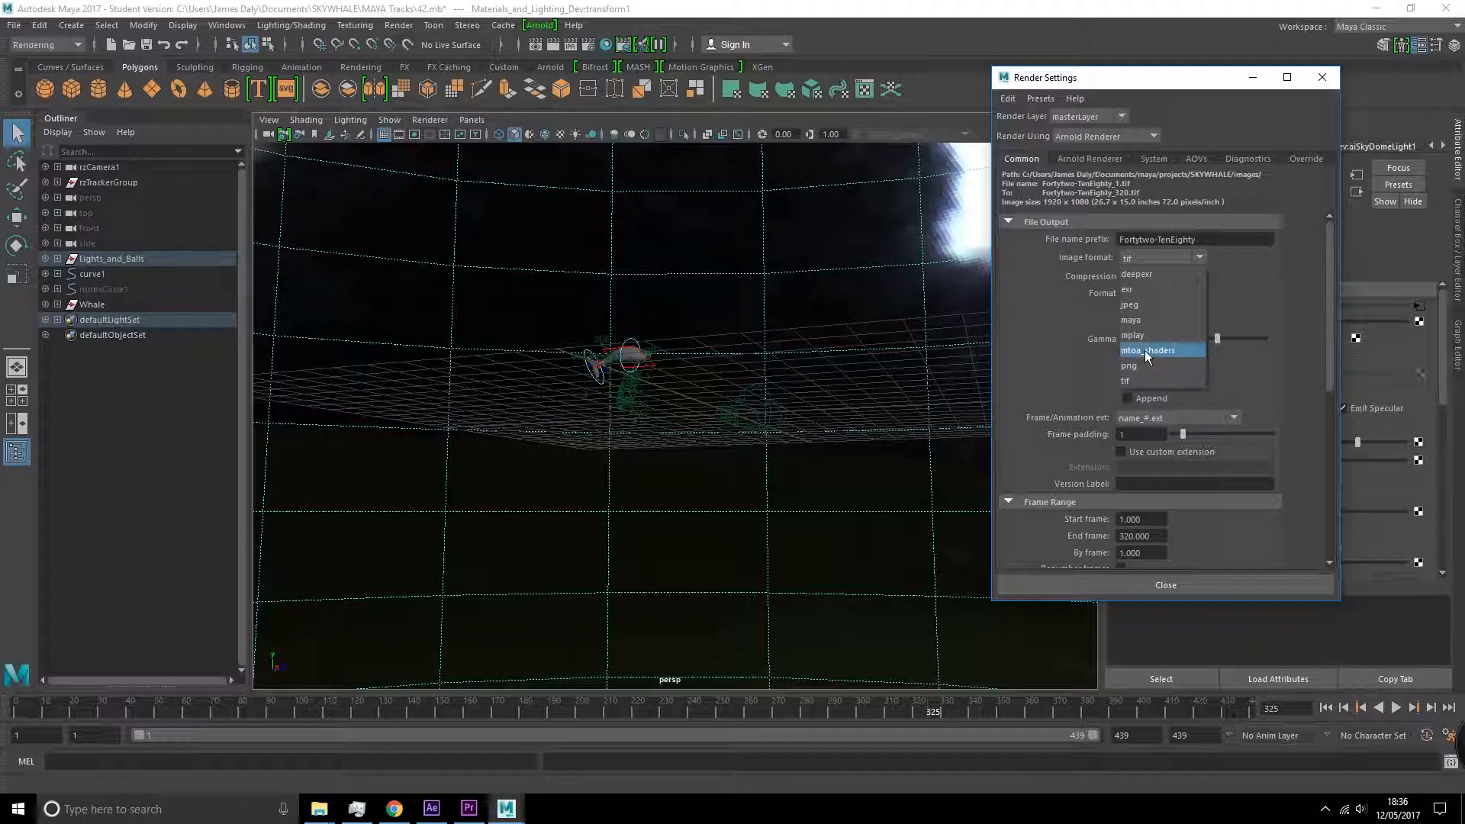
{"action": "left_click", "coordinate": [1285, 317]}
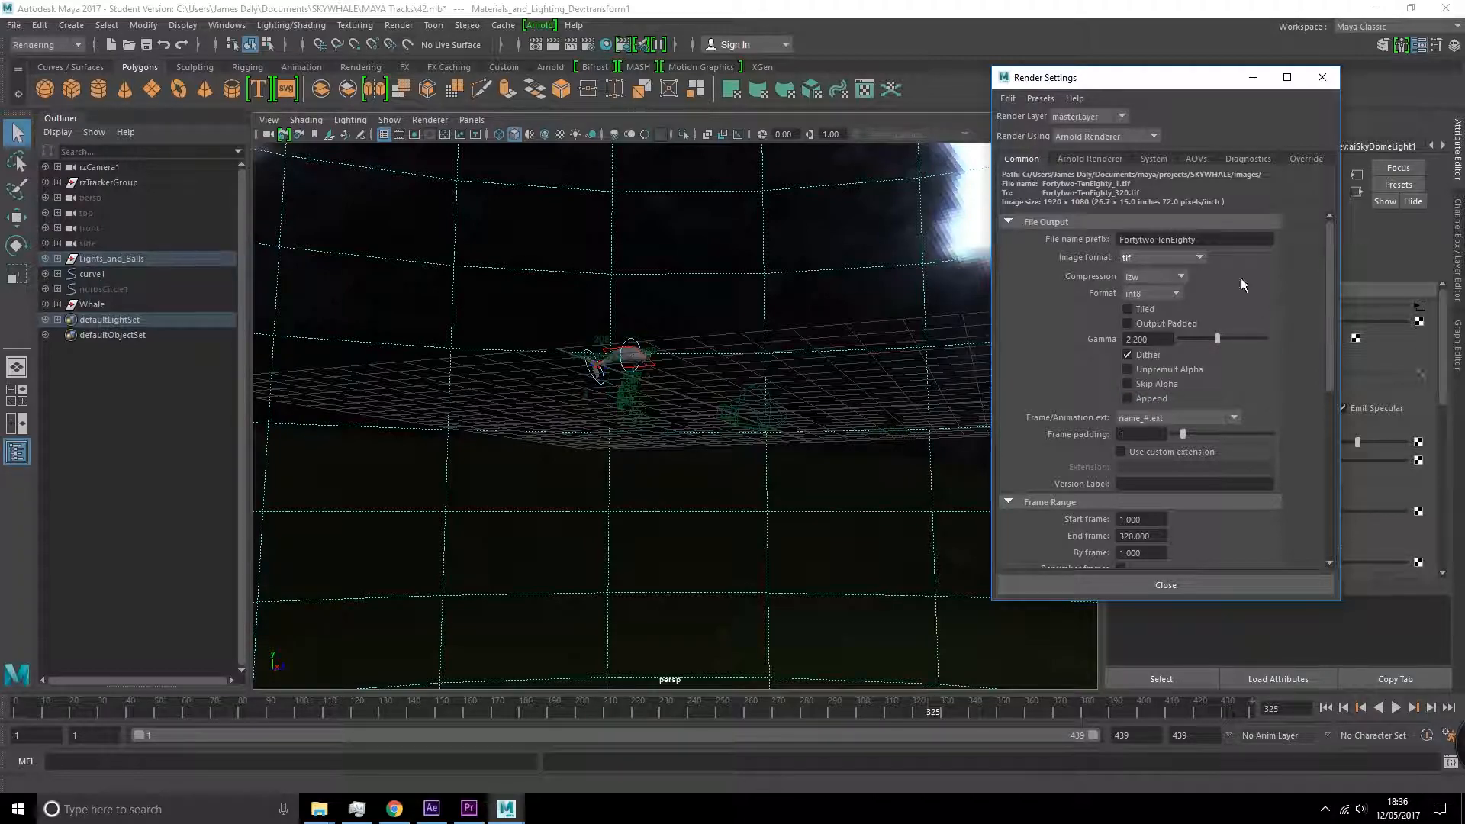
{"action": "left_click", "coordinate": [467, 25]}
{"action": "mouse_move", "coordinate": [398, 25]}
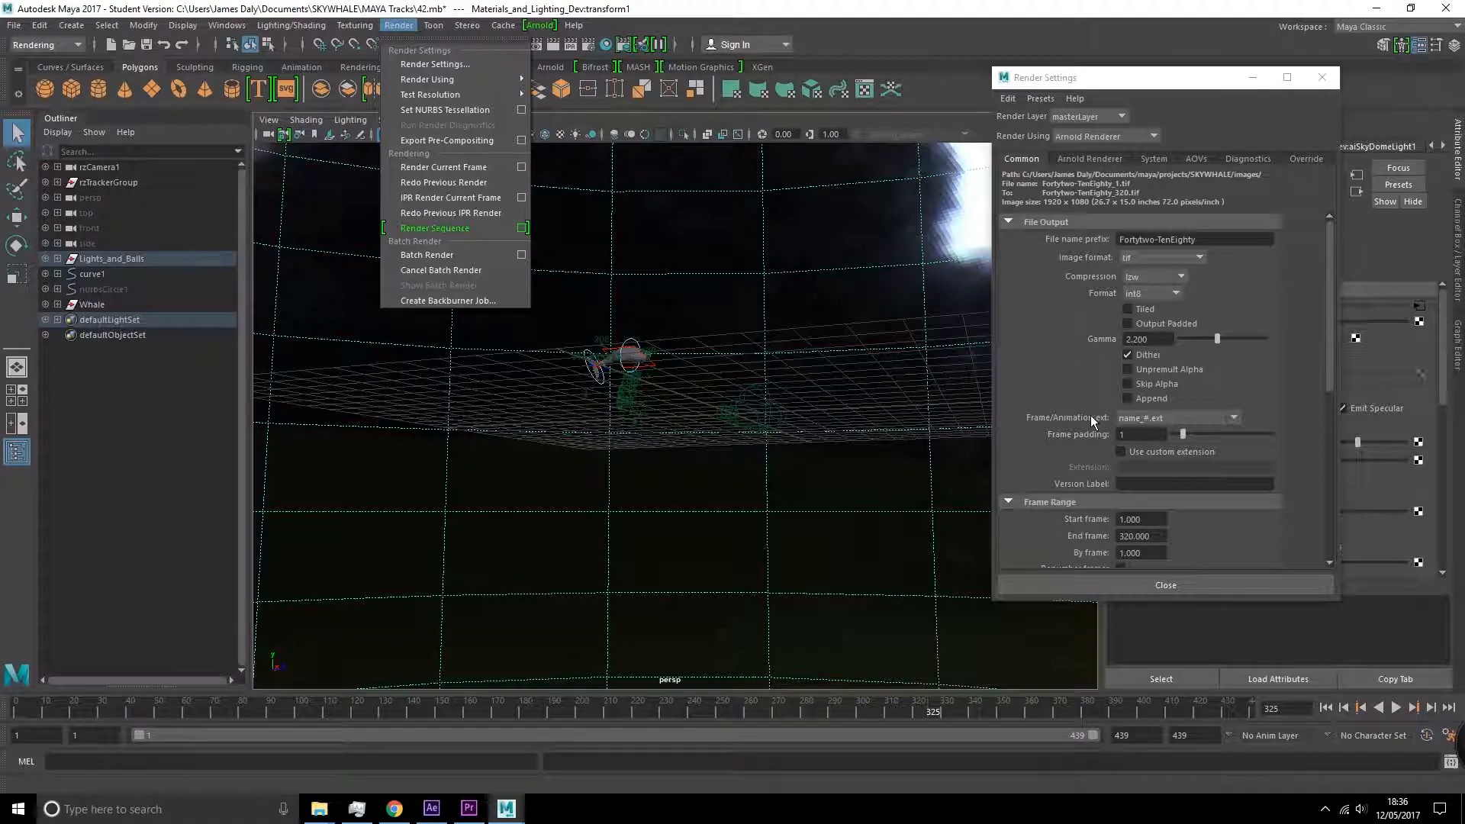
- Examine the Frame/Animation ext choices, frame range, renderable camera and image size in the Render Settings
{"action": "left_click", "coordinate": [1150, 420]}
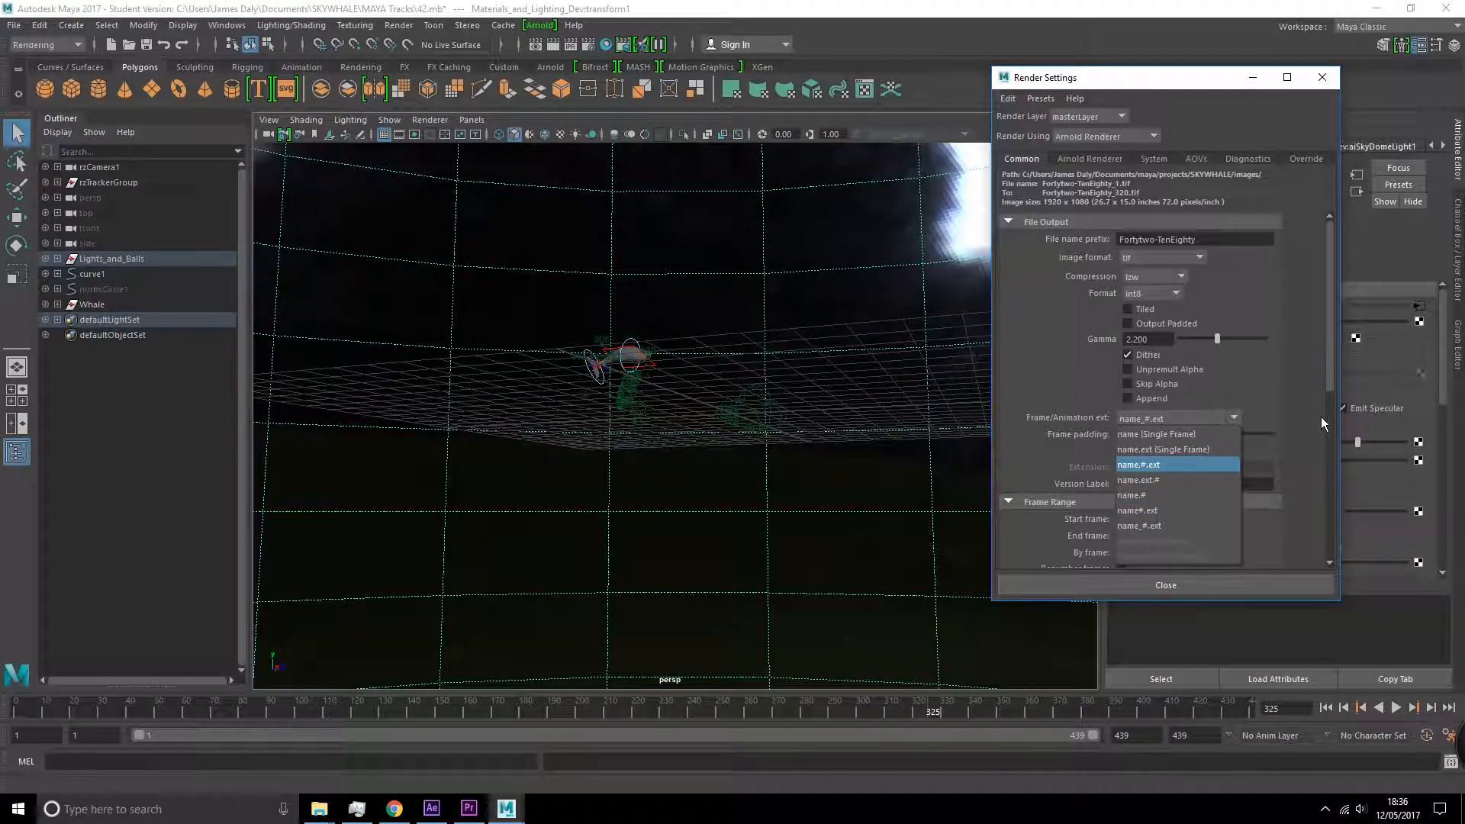
{"action": "left_click", "coordinate": [1295, 416]}
{"action": "scroll", "coordinate": [1251, 427], "scroll_direction": "down", "scroll_amount": 5}
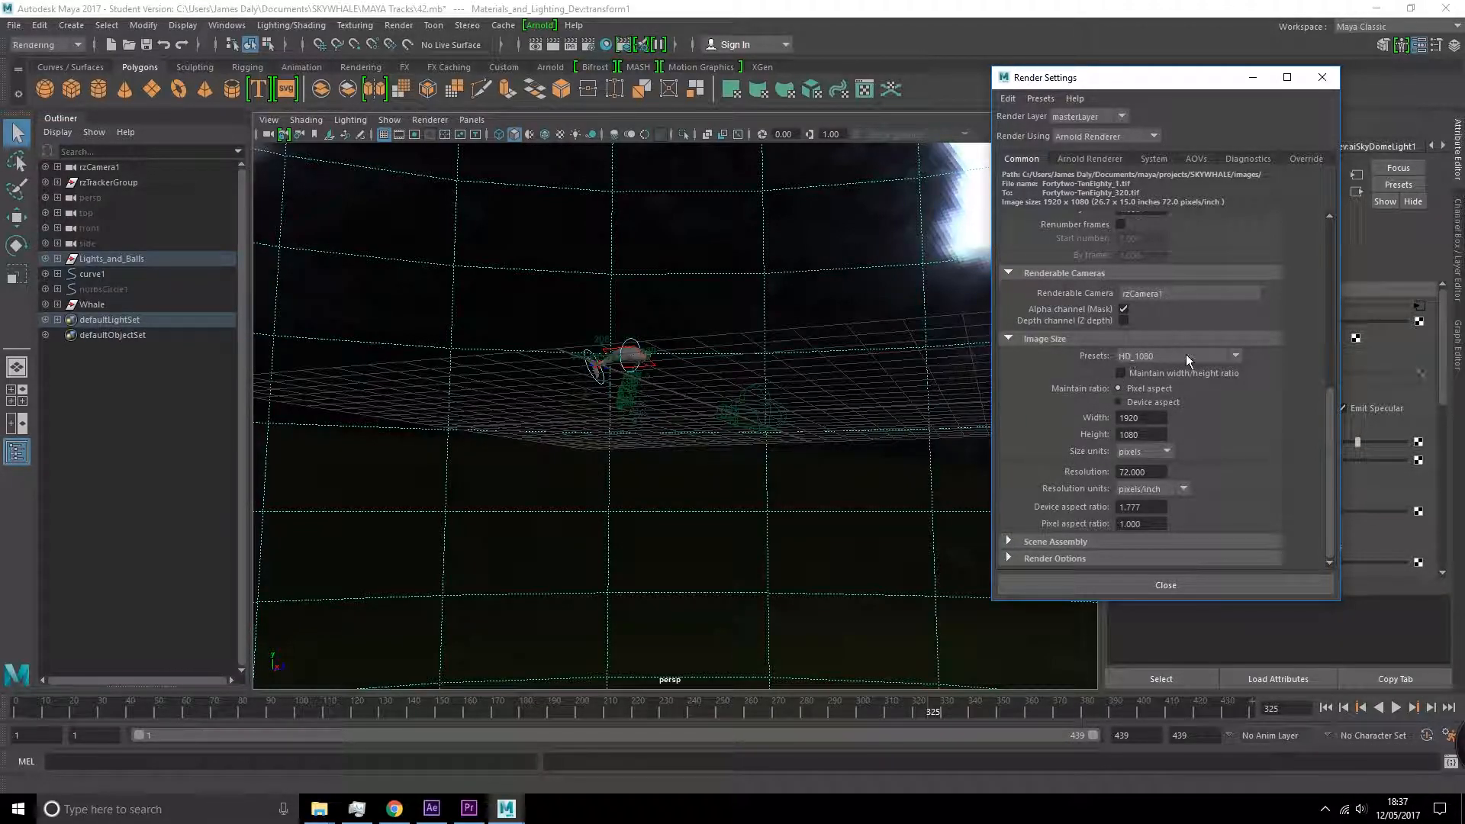
{"action": "scroll", "coordinate": [1216, 404], "scroll_direction": "up", "scroll_amount": 4}
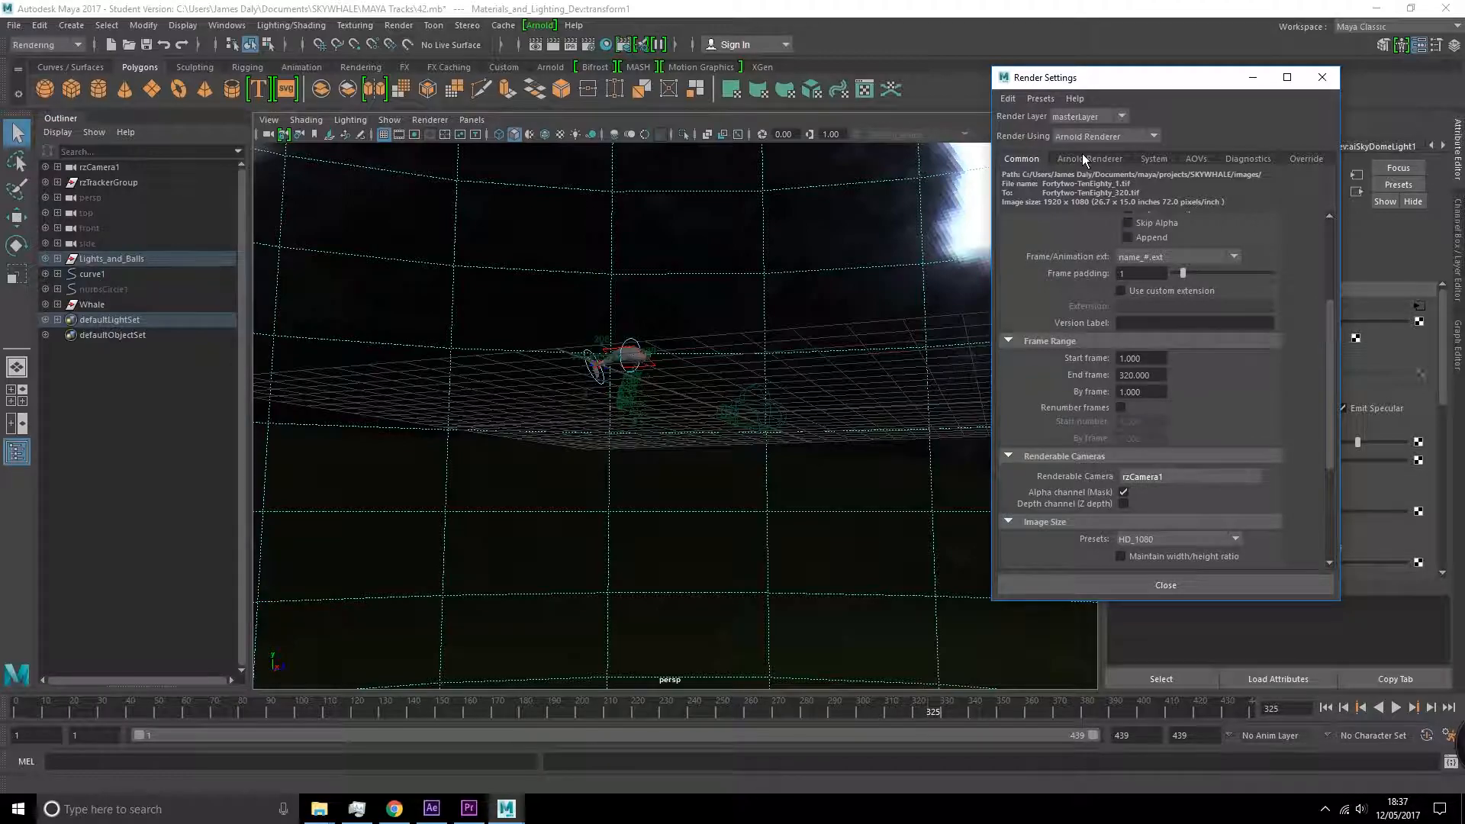
- Examine the Arnold Renderer sampling values for Camera (AA) and Diffuse, and minimize the Render Settings window
{"action": "left_click", "coordinate": [1085, 158]}
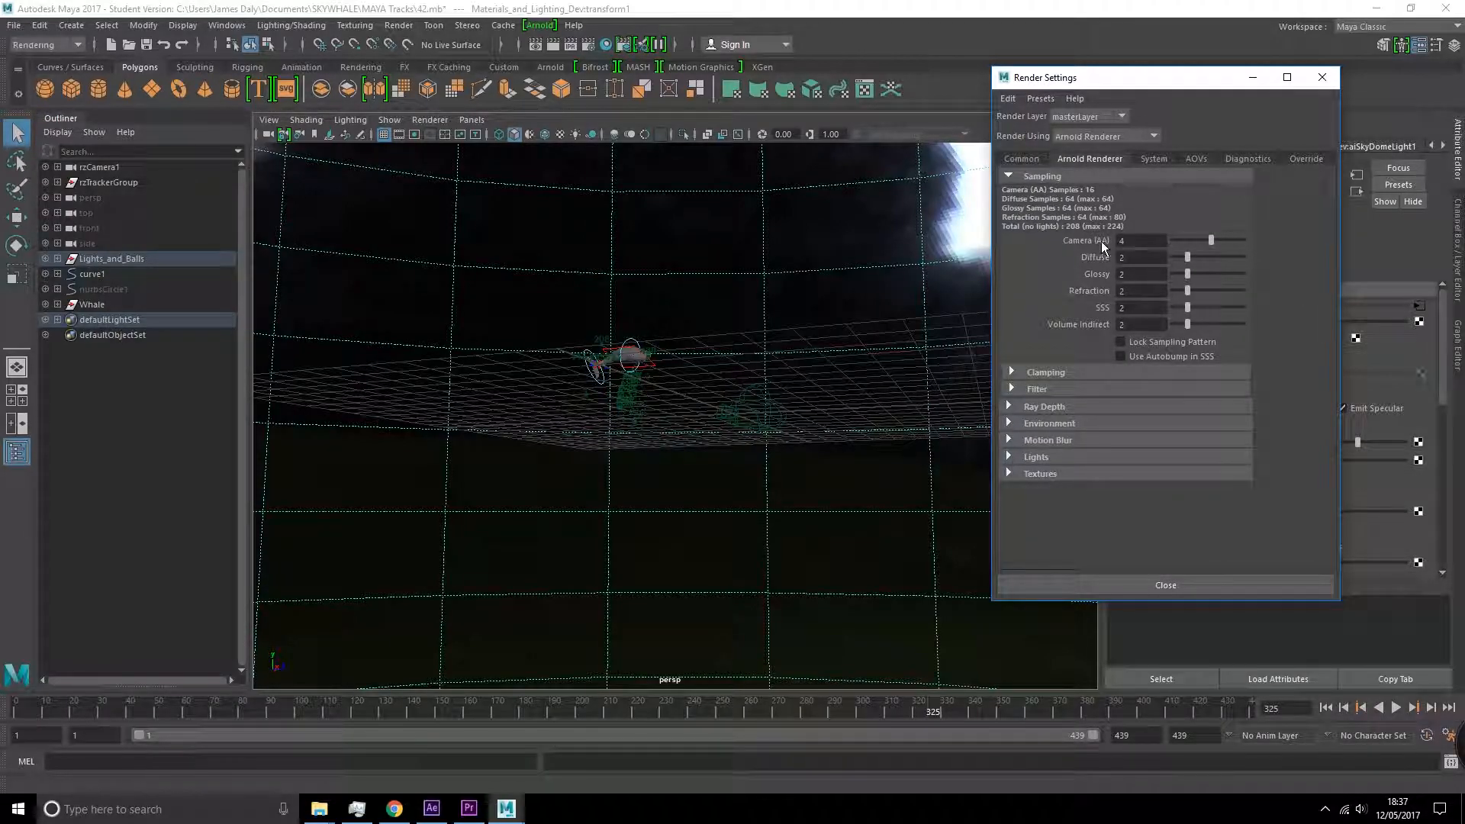
{"action": "left_click", "coordinate": [1210, 241]}
{"action": "left_click_drag", "start_coordinate": [1215, 239], "coordinate": [1210, 240]}
{"action": "scroll", "coordinate": [672, 367], "scroll_direction": "up", "scroll_amount": 5}
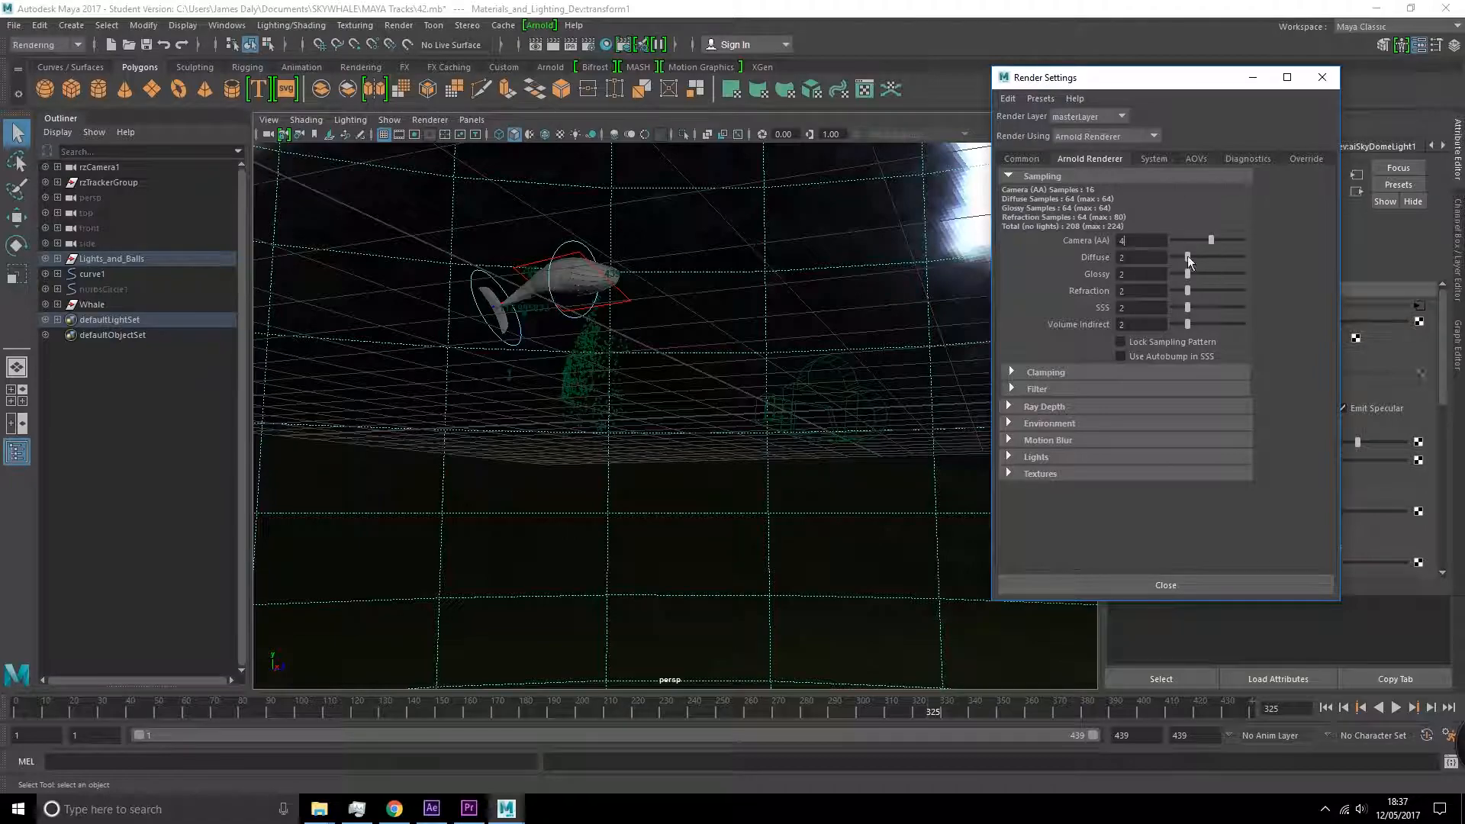
{"action": "scroll", "coordinate": [675, 339], "scroll_direction": "down", "scroll_amount": 3}
{"action": "left_click", "coordinate": [1252, 77]}
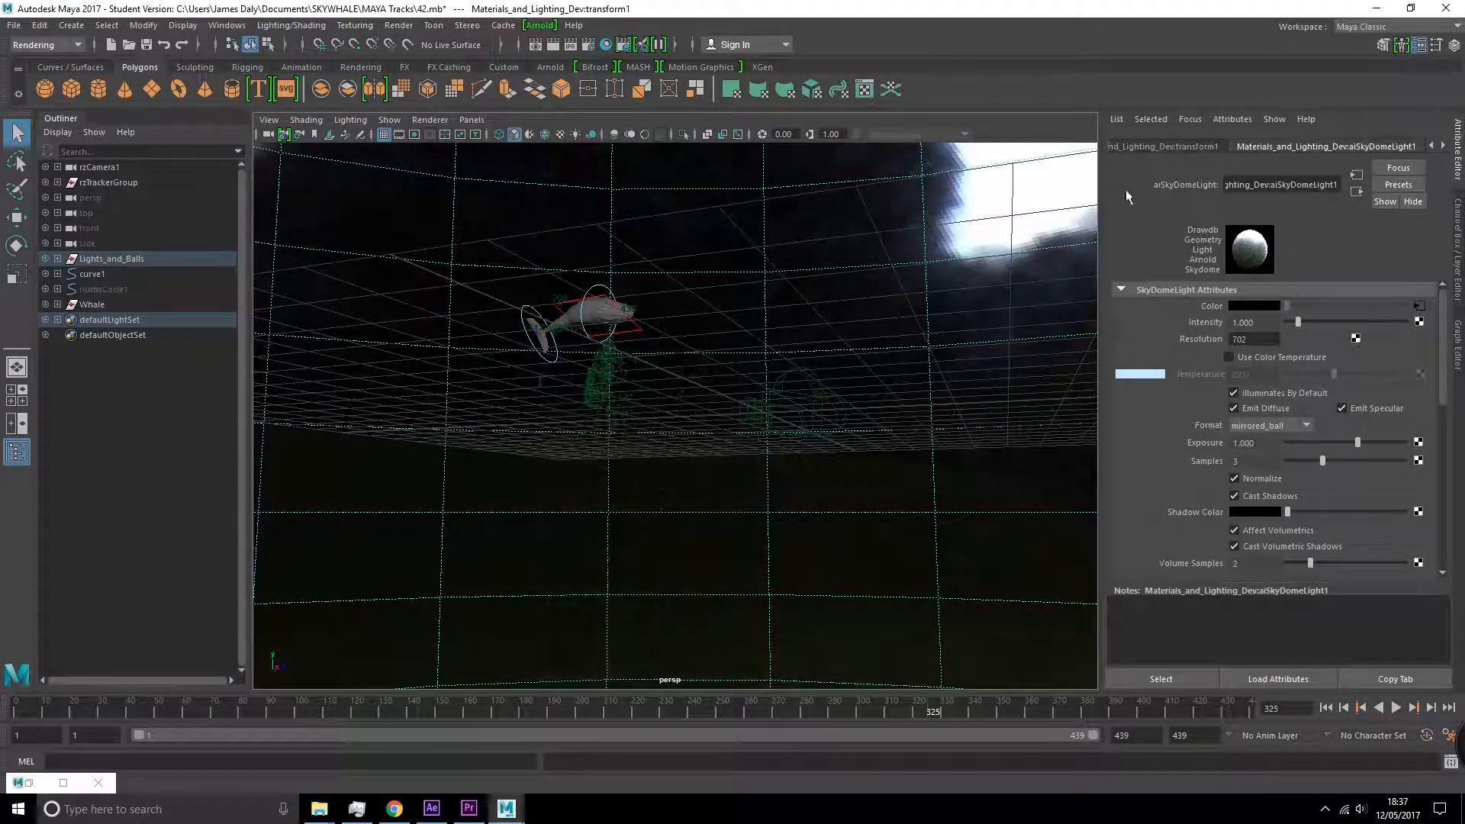
- Select the whale's head and examine the diffuse and specular attributes of its aiStandard material, viewing the model from other angles
{"action": "left_click", "coordinate": [615, 326]}
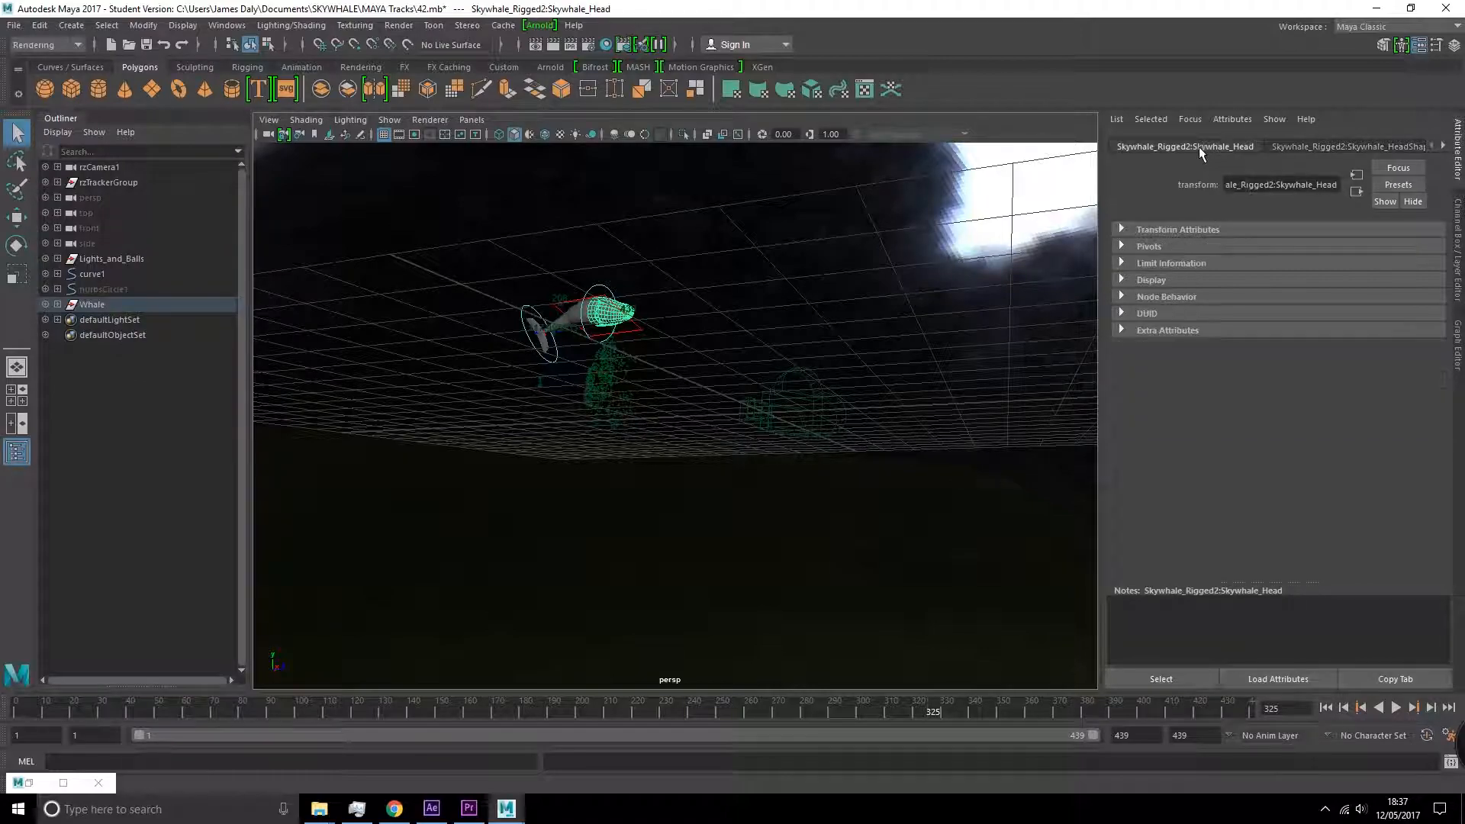
{"action": "left_click", "coordinate": [1316, 146]}
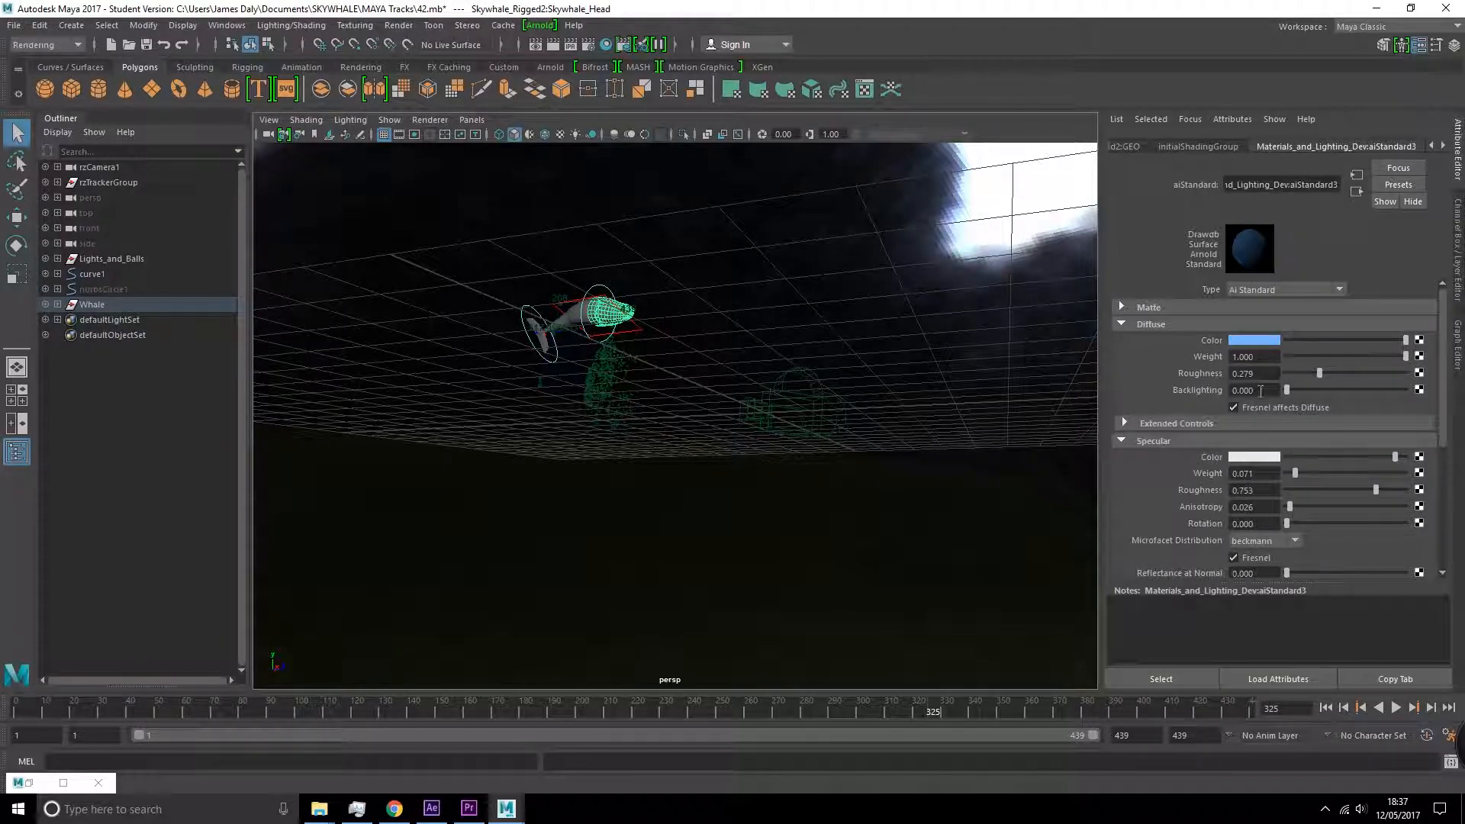
{"action": "scroll", "coordinate": [535, 327], "scroll_direction": "up", "scroll_amount": 3}
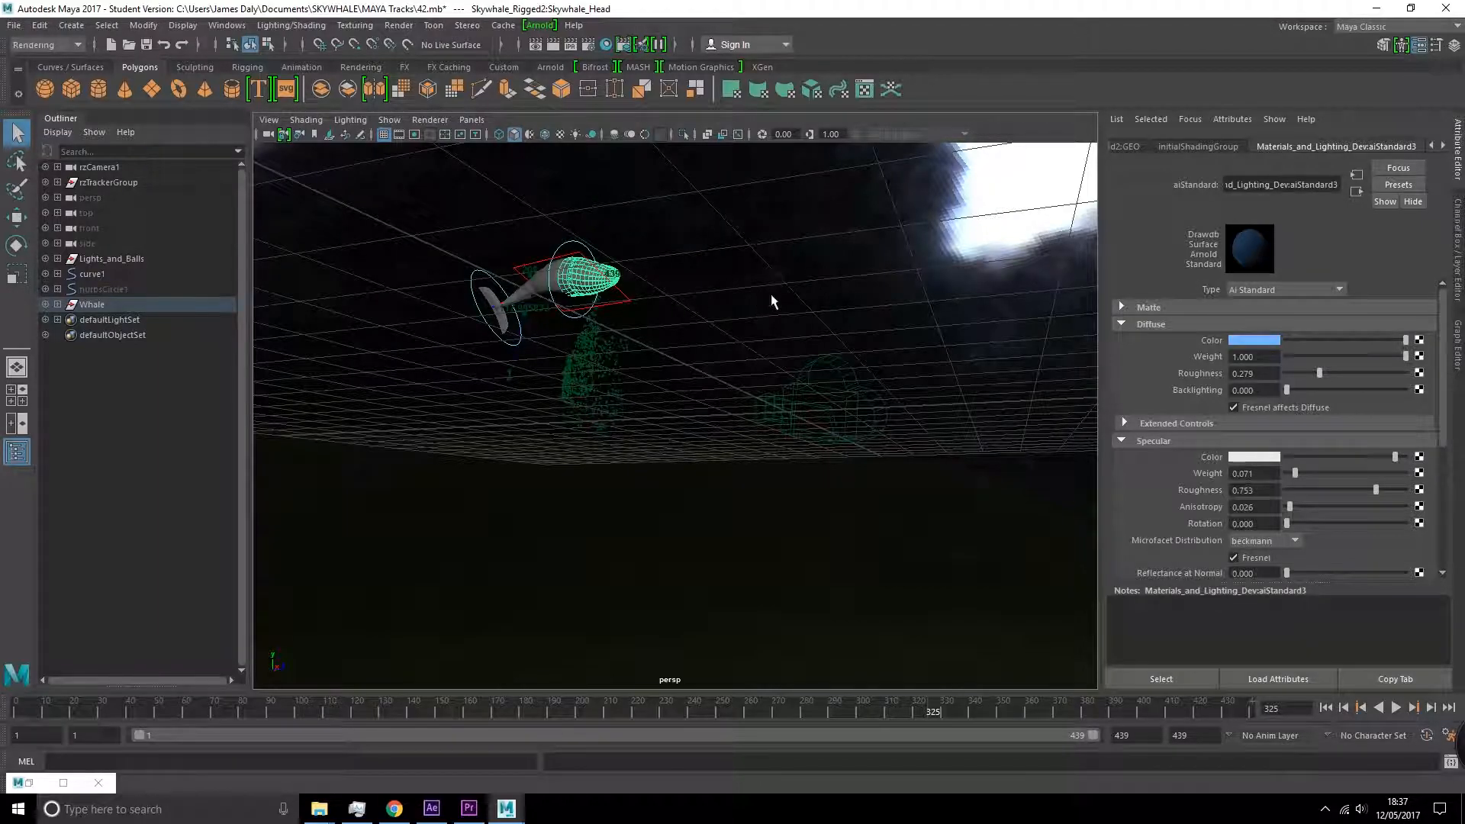
{"action": "left_click_drag", "start_coordinate": [801, 482], "coordinate": [610, 504], "text": "alt"}
{"action": "left_click_drag", "start_coordinate": [394, 467], "coordinate": [473, 404], "text": "alt"}
{"action": "left_click_drag", "start_coordinate": [811, 543], "coordinate": [785, 524], "text": "alt"}
- Open the scene 55.mb and, with playback stopped at frame 116, select the ground plane pPlane1
{"action": "left_click", "coordinate": [21, 29]}
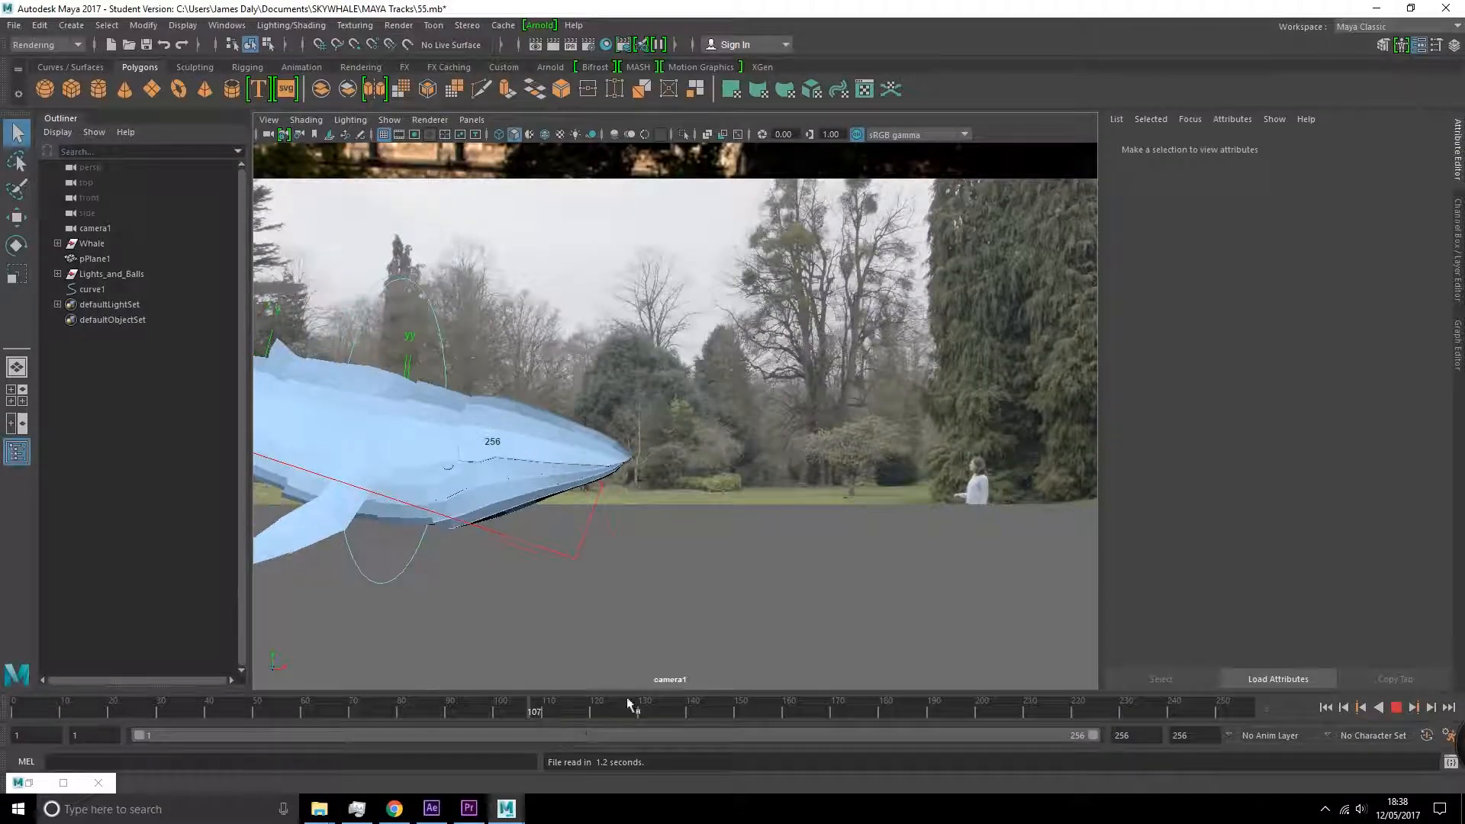
{"action": "key", "text": "Escape"}
{"action": "left_click", "coordinate": [802, 571]}
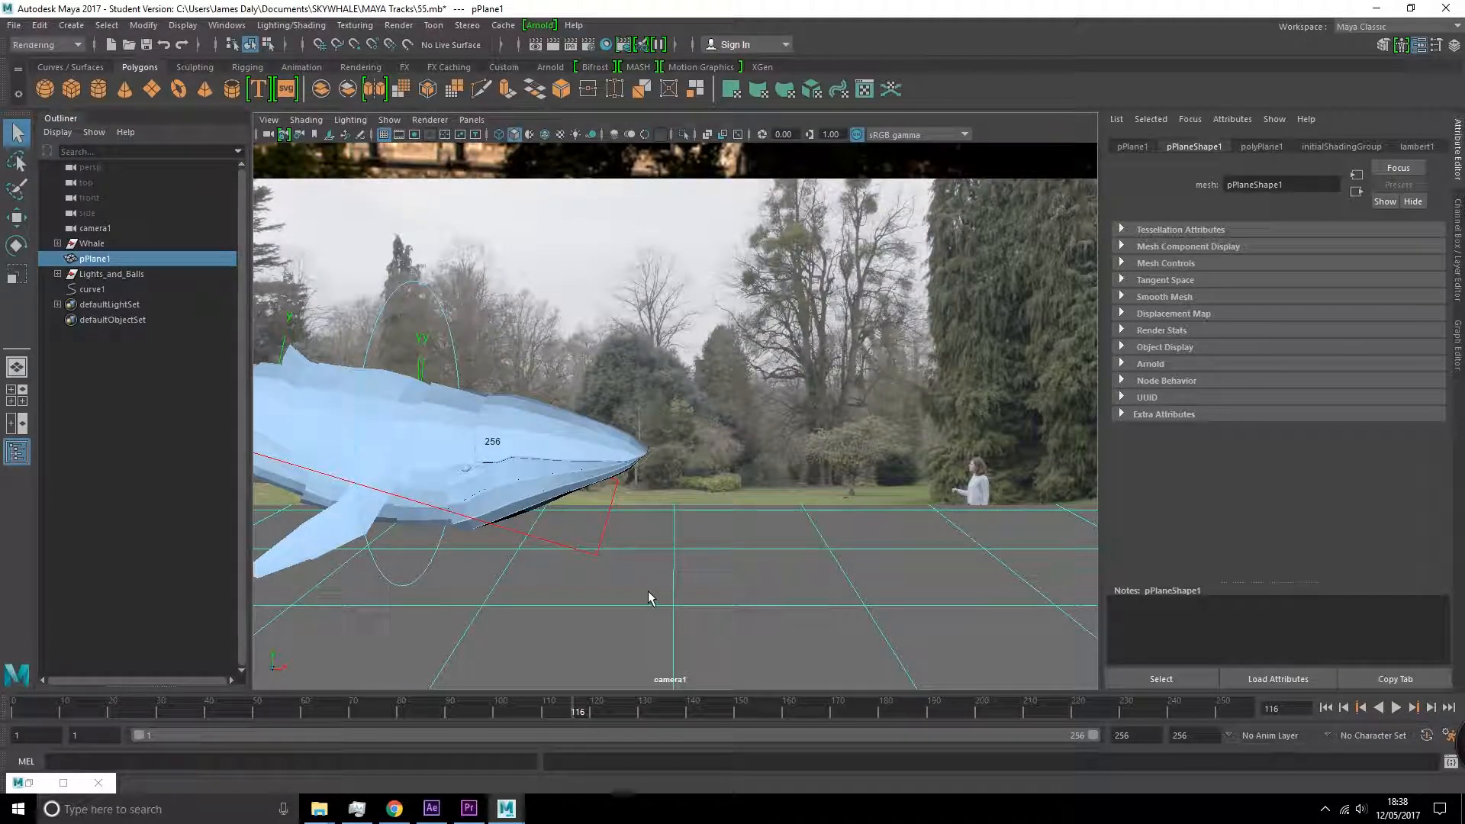
- Switch to After Effects to view the whale and its ground shadow in the SKYWHALE0051 composition, and return to the Maya scene
{"action": "left_click", "coordinate": [432, 808]}
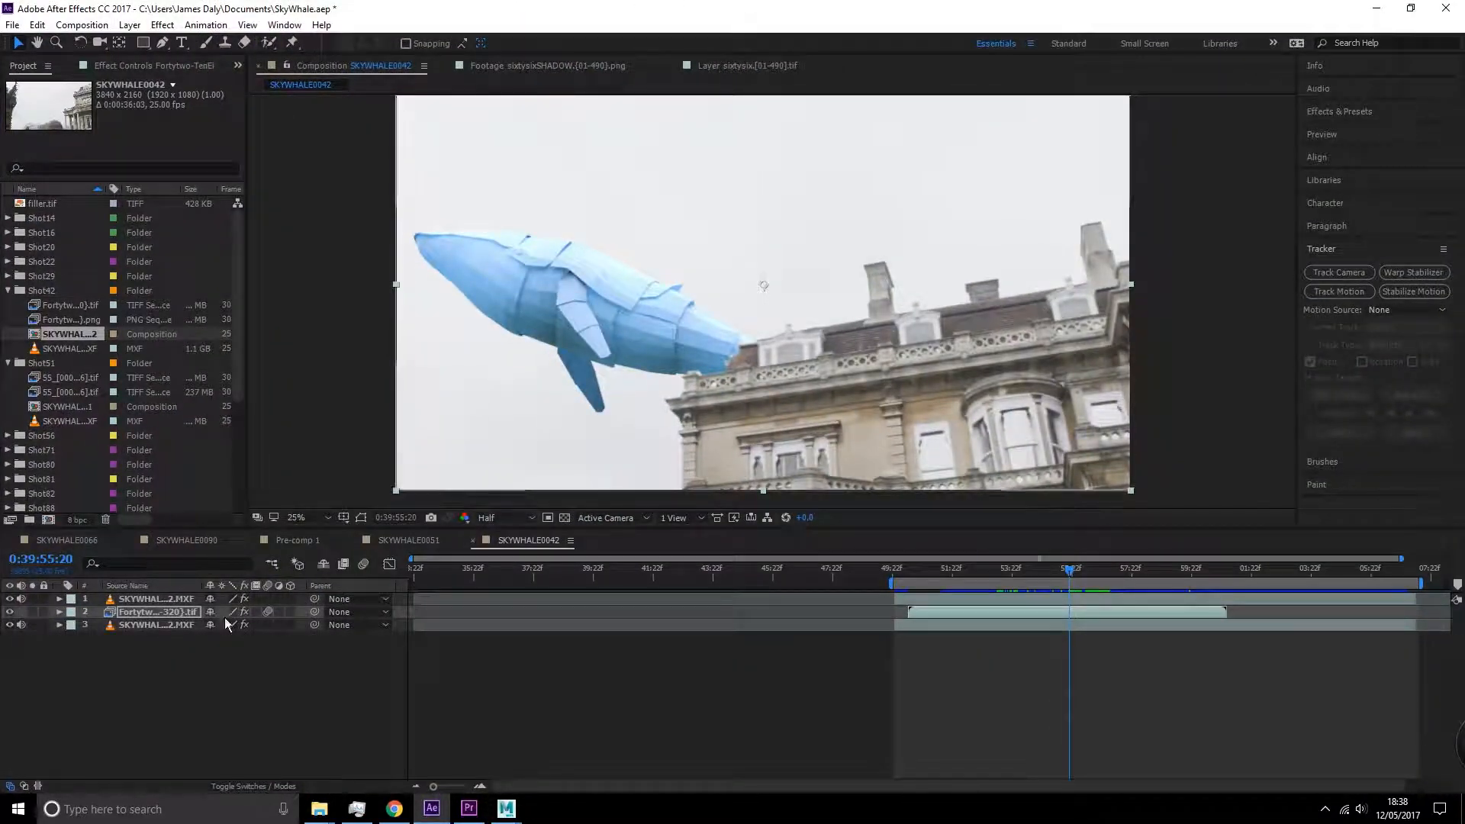
{"action": "double_click", "coordinate": [61, 407]}
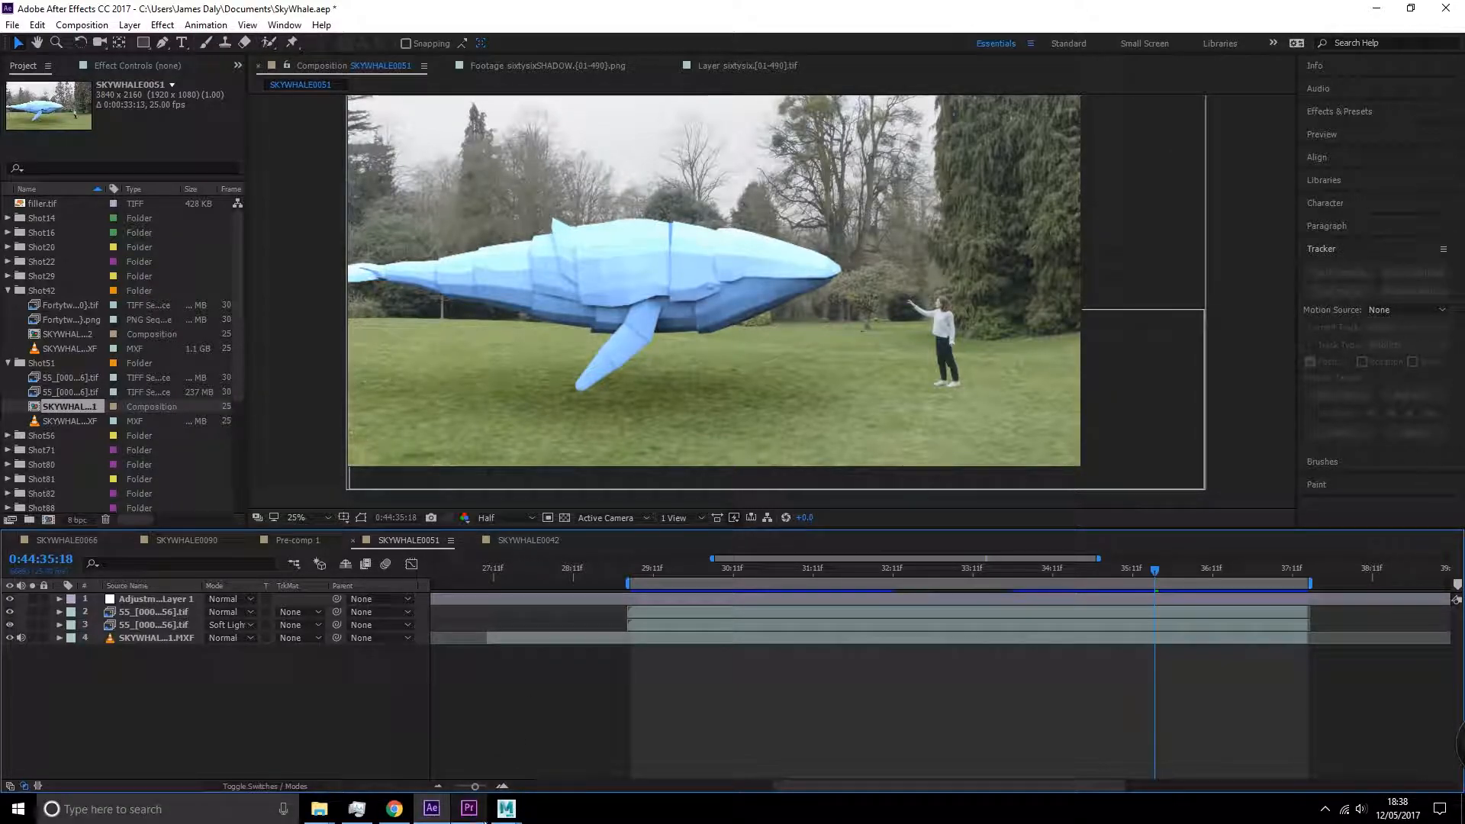
{"action": "mouse_move", "coordinate": [506, 809]}
{"action": "left_click", "coordinate": [588, 744]}
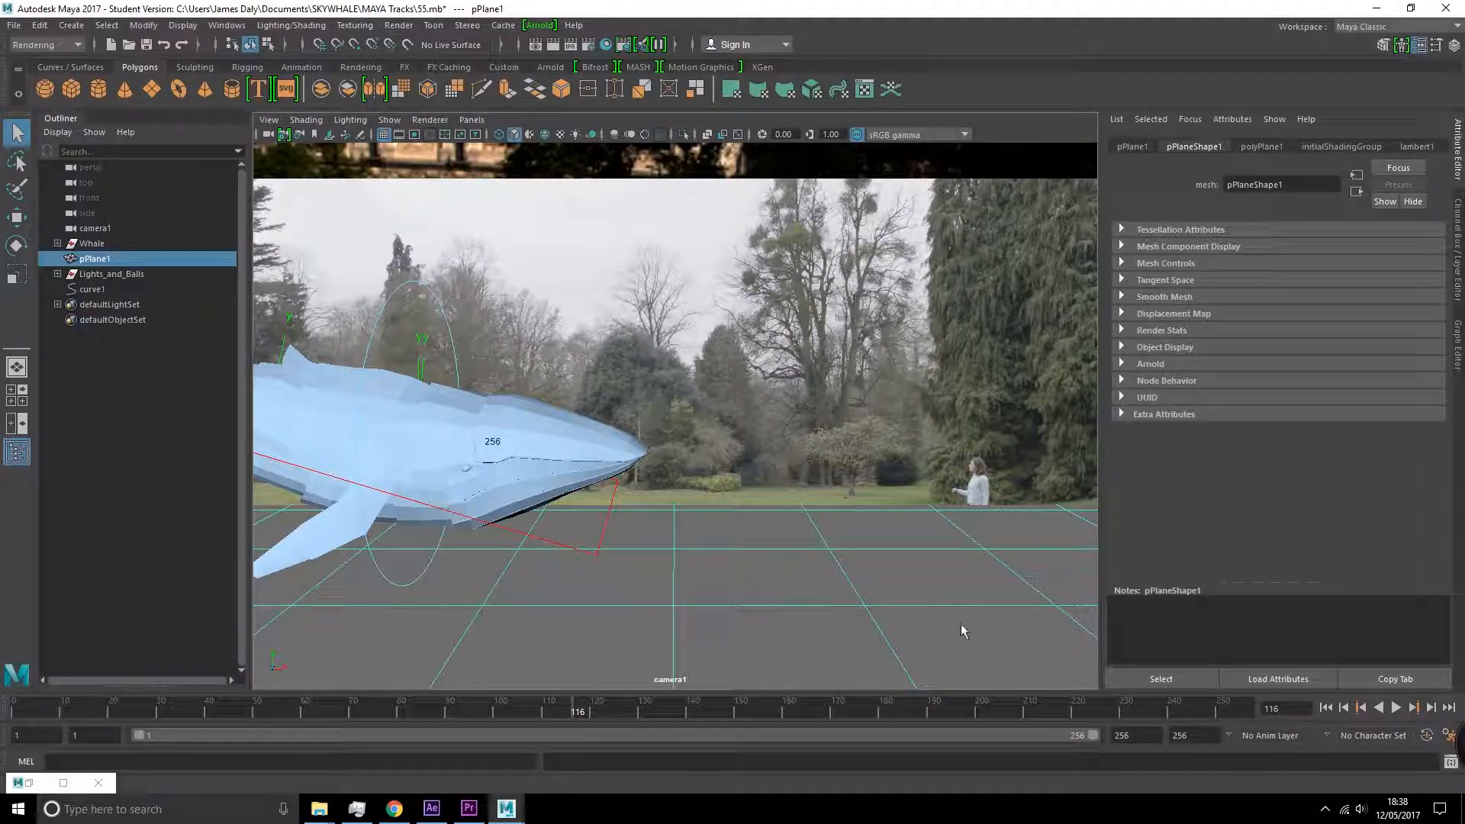